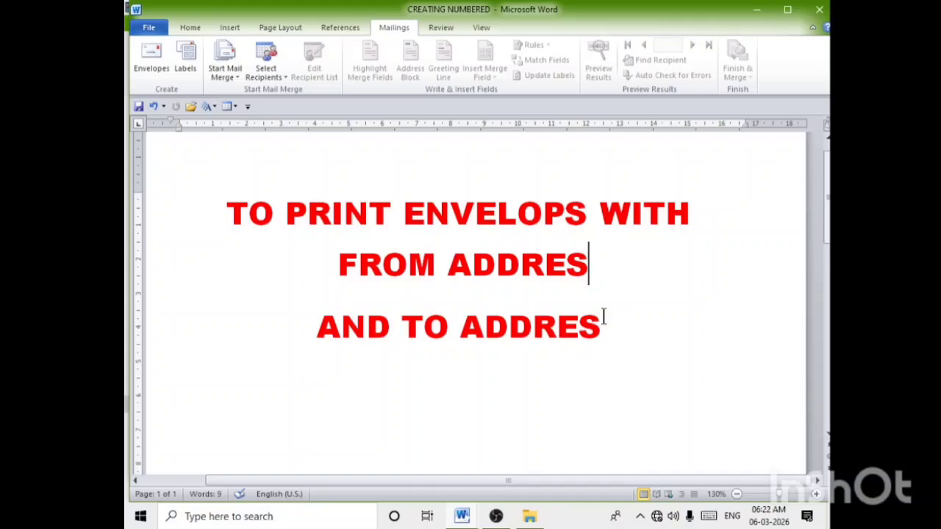
Correct the last word of the "FROM ADDRES" title line to "ADDRESSES".
type("ES")
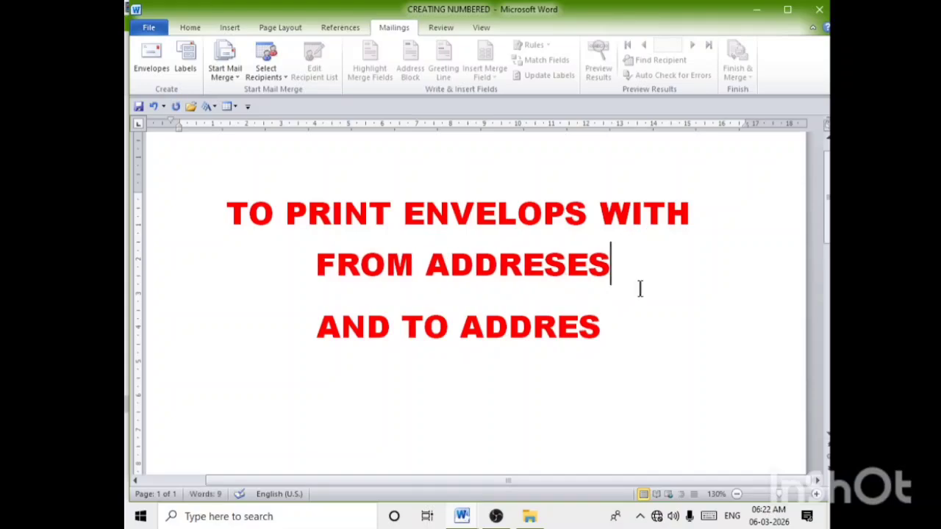
left_click(566, 264)
type("S")
Replace "ADDRES" in the "AND TO" line with a copy of "ADDRESSES" from the line above, and collapse the ribbon.
left_click_drag(632, 269, 408, 275)
key("ctrl+c")
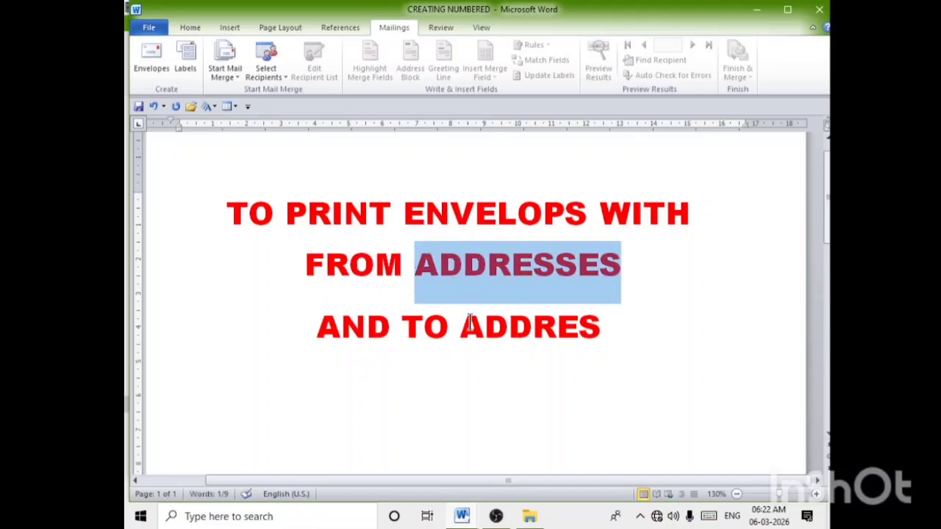
left_click_drag(463, 323, 637, 335)
key("ctrl+v")
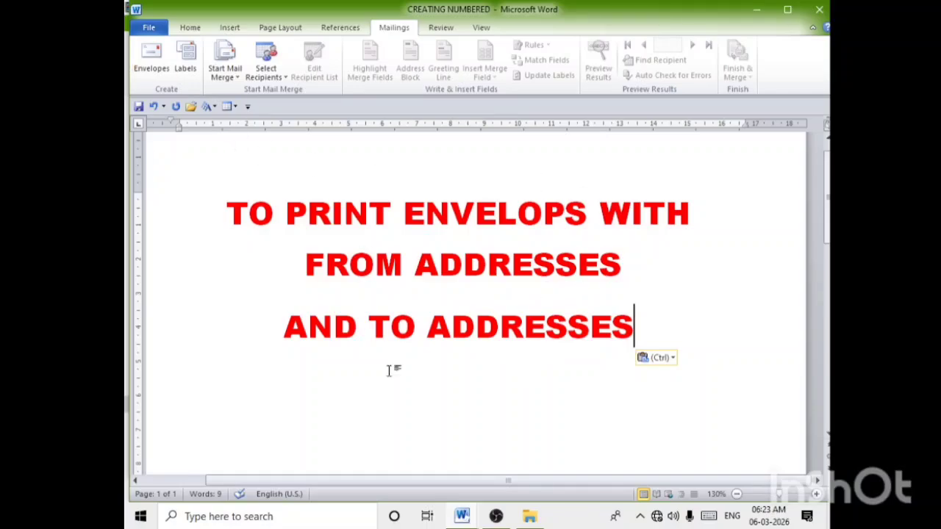
left_click(309, 371)
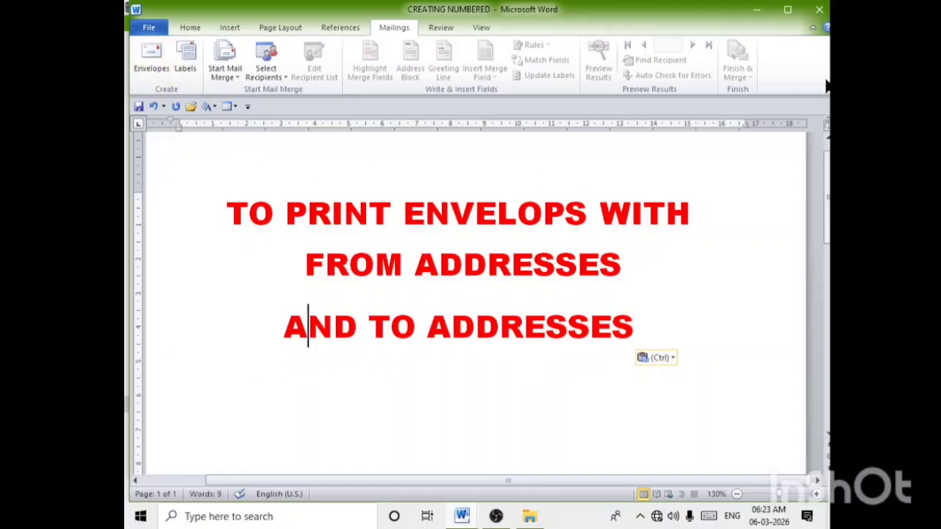
left_click(812, 27)
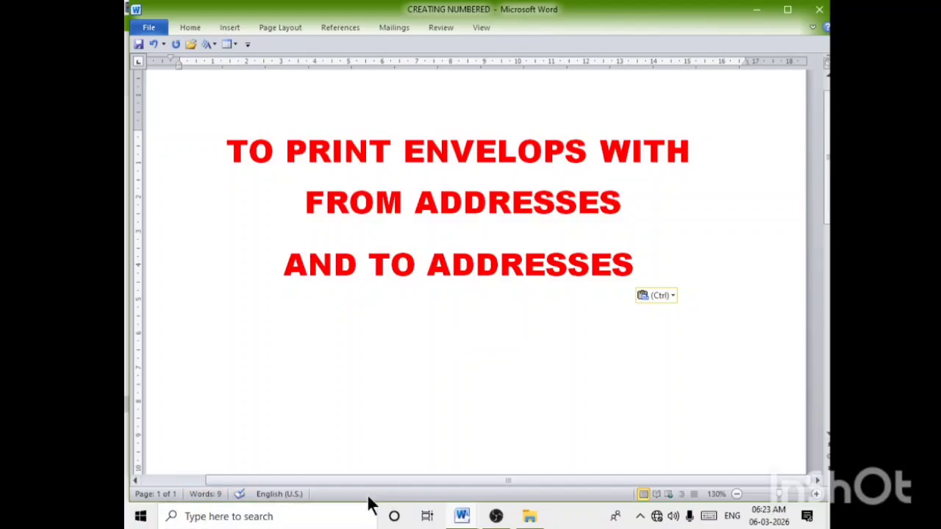
Start a new blank Word document by running the command WINWORD.
key("super+r")
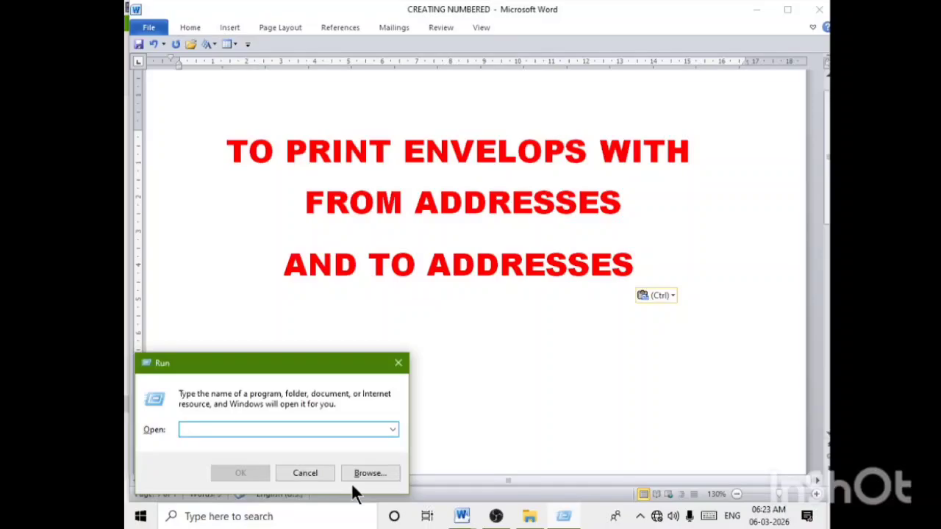
type("WIN")
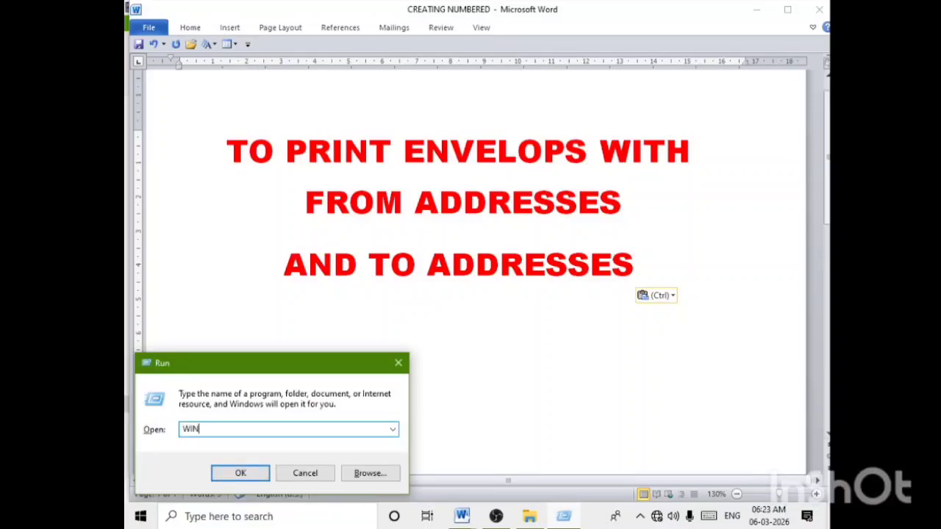
type("WORD")
key("Return")
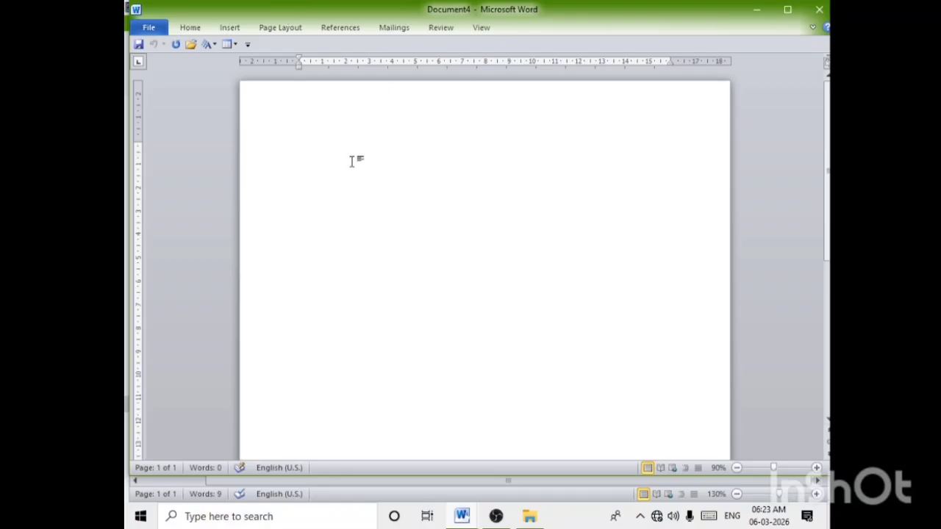
Restore the full ribbon and open the envelope settings for the blank document.
left_click(812, 28)
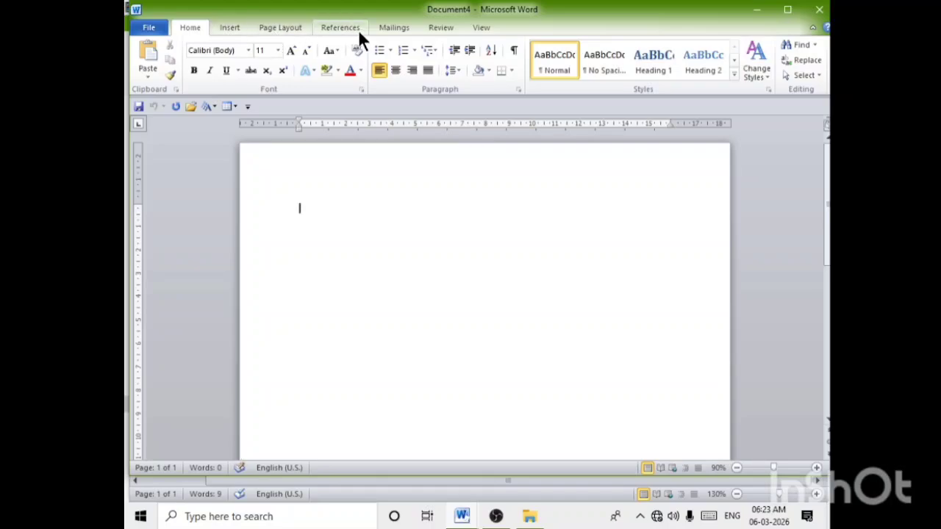
left_click(398, 27)
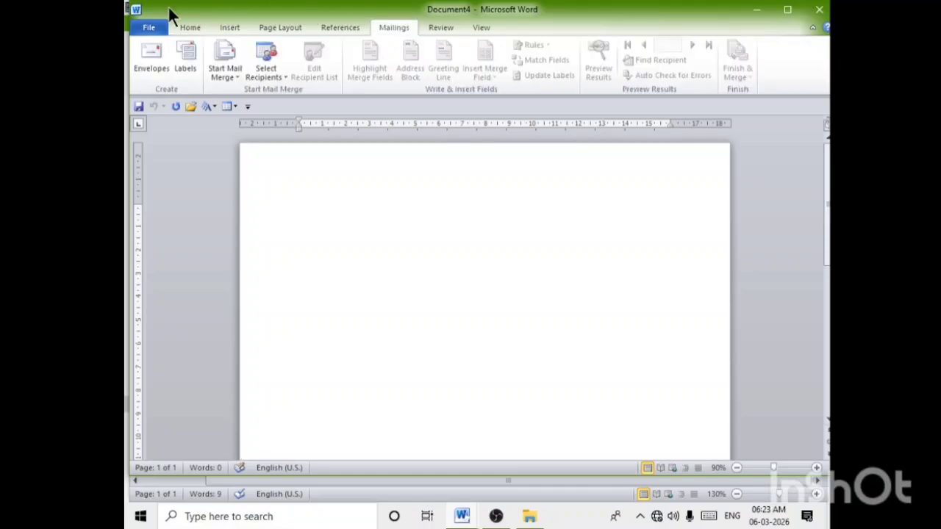
left_click(153, 52)
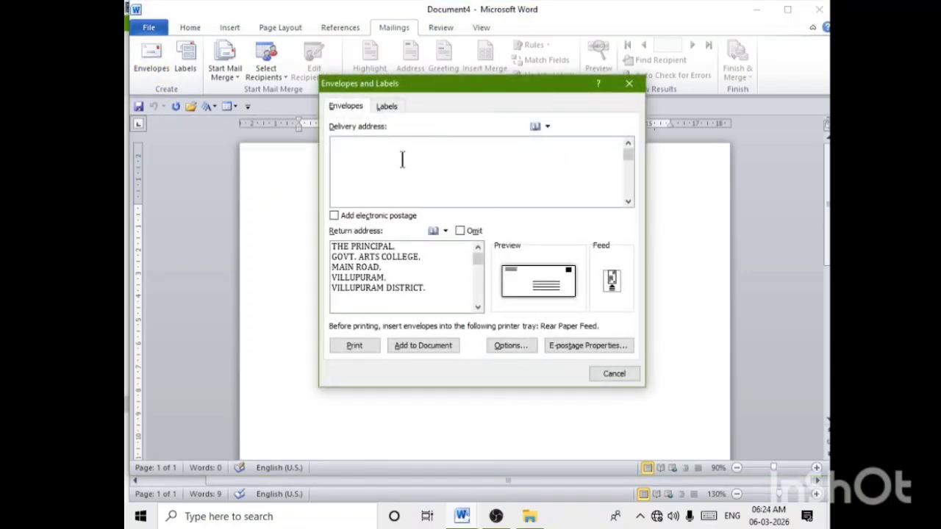
left_click_drag(421, 82, 389, 64)
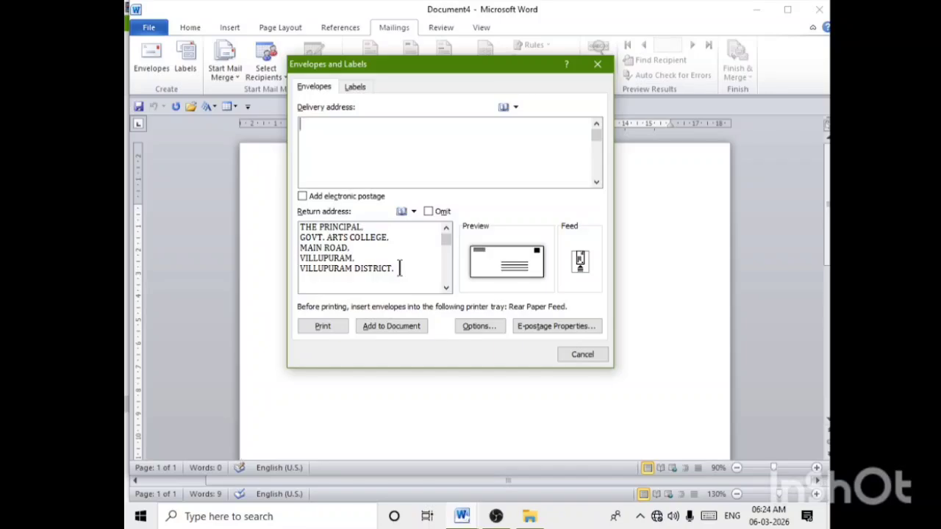
Clear the existing return address and enter the college principal's postal address as the delivery address.
left_click_drag(399, 268, 300, 228)
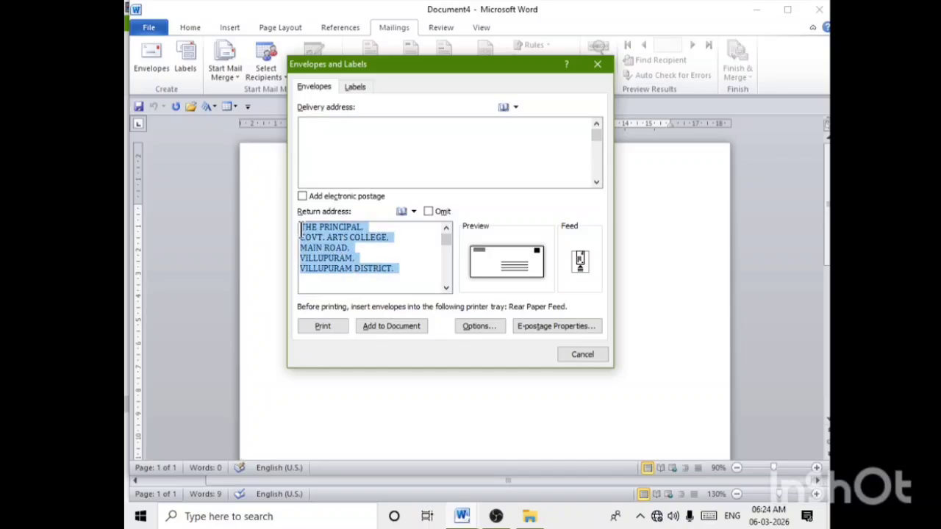
key("BackSpace")
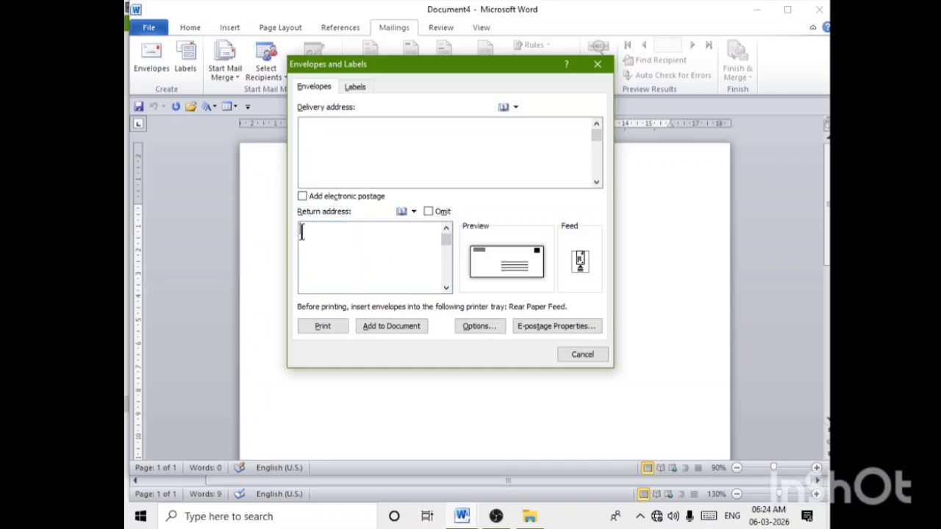
left_click(319, 128)
type("THE PRINCIPAL, GOVT. ARTS COLLEGE, MAIN ROAD, VILLUPURAM, VILLUPURAM DISTRICT")
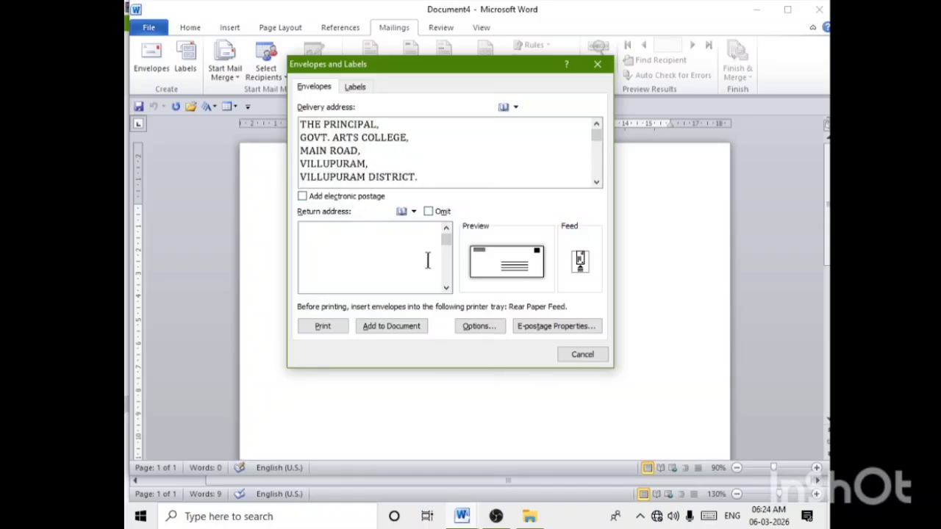
Copy the whole delivery address into the empty return address.
left_click(462, 516)
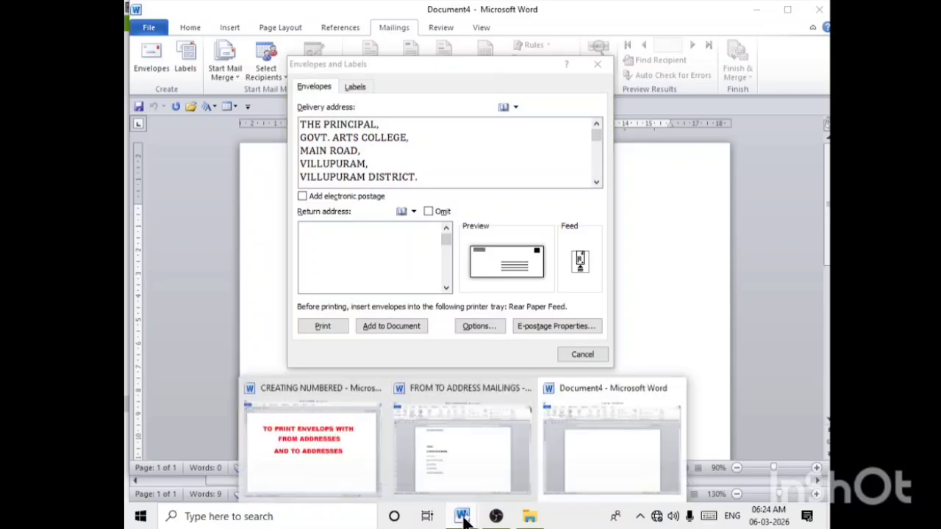
mouse_move(470, 461)
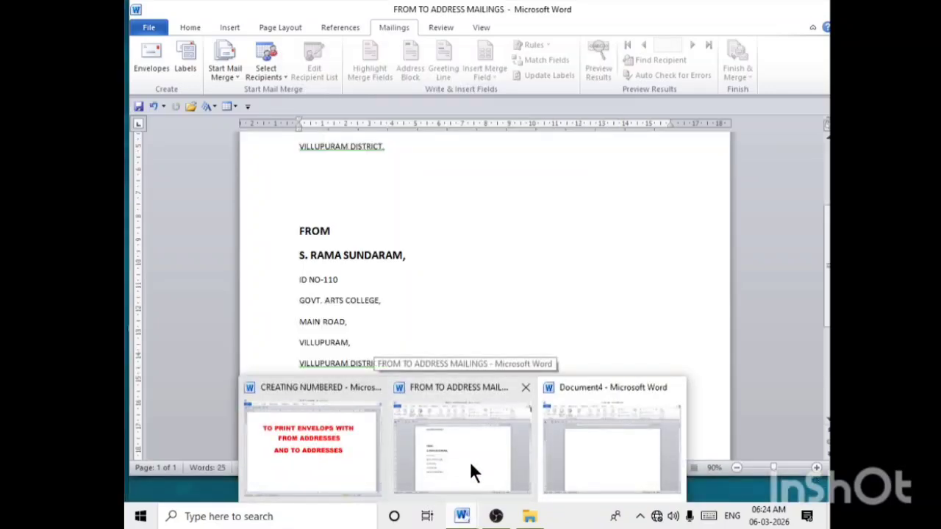
left_click(471, 518)
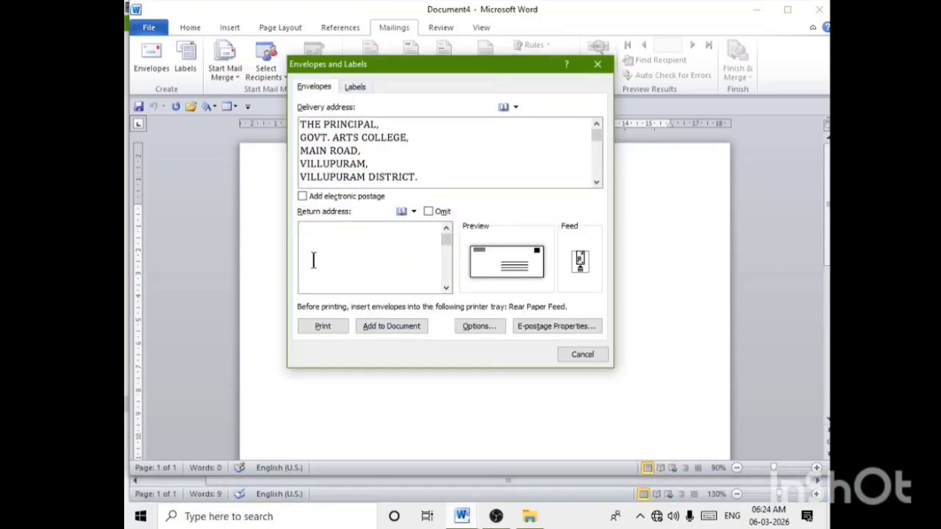
left_click_drag(423, 177, 276, 116)
key("ctrl+c")
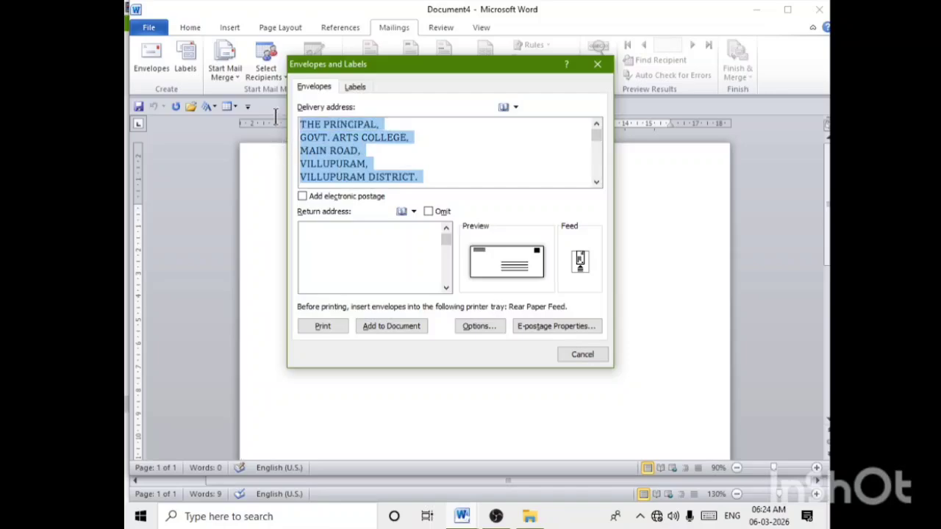
left_click(340, 244)
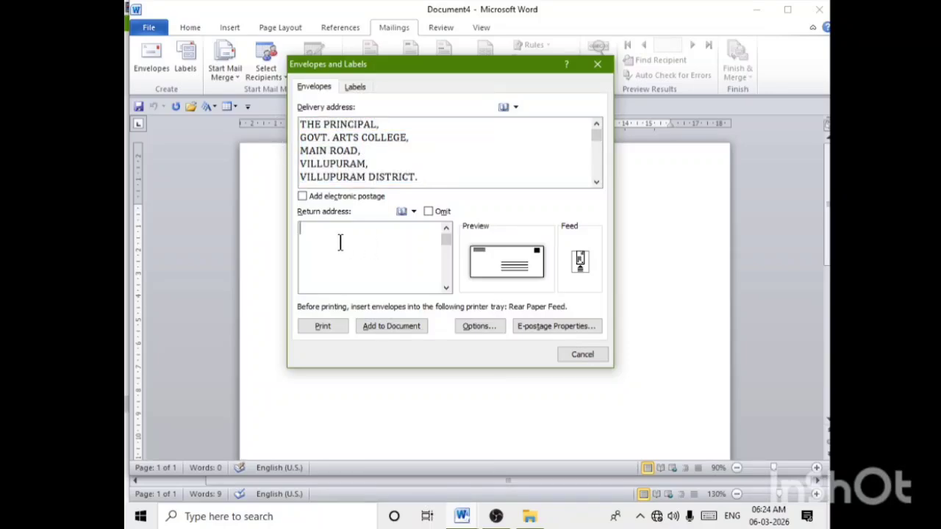
key("ctrl+v")
Replace the first line of the return address with the sender's name and add a line with the sender's ID number.
left_click_drag(366, 229, 299, 229)
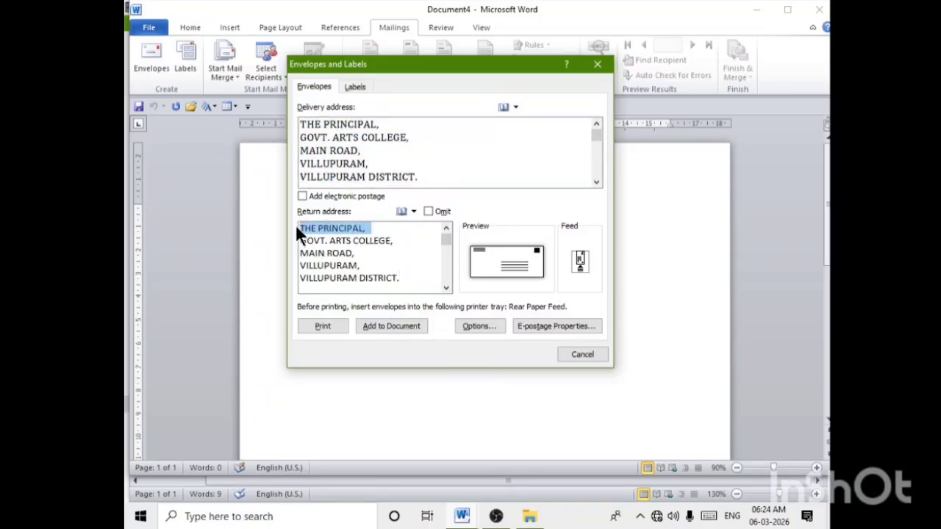
type("S.")
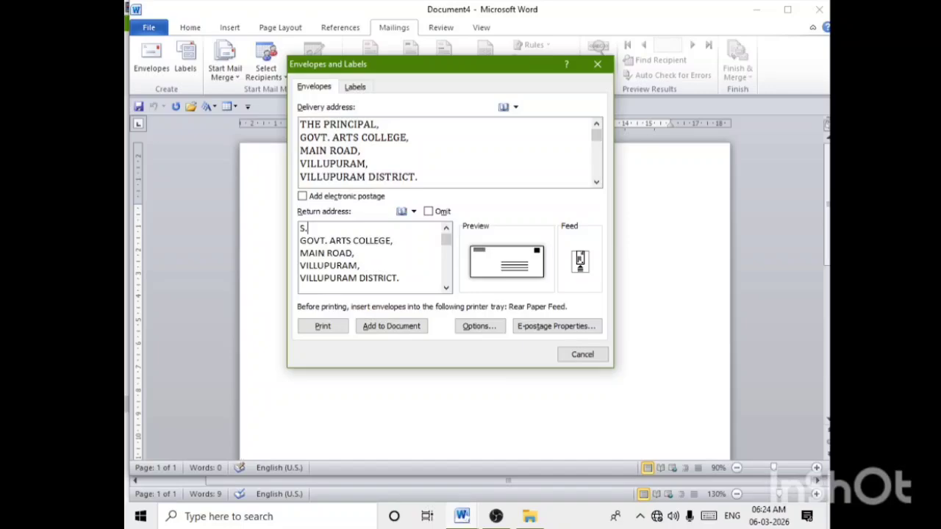
type(" RAJAVEL,")
key("Return")
type("ID N")
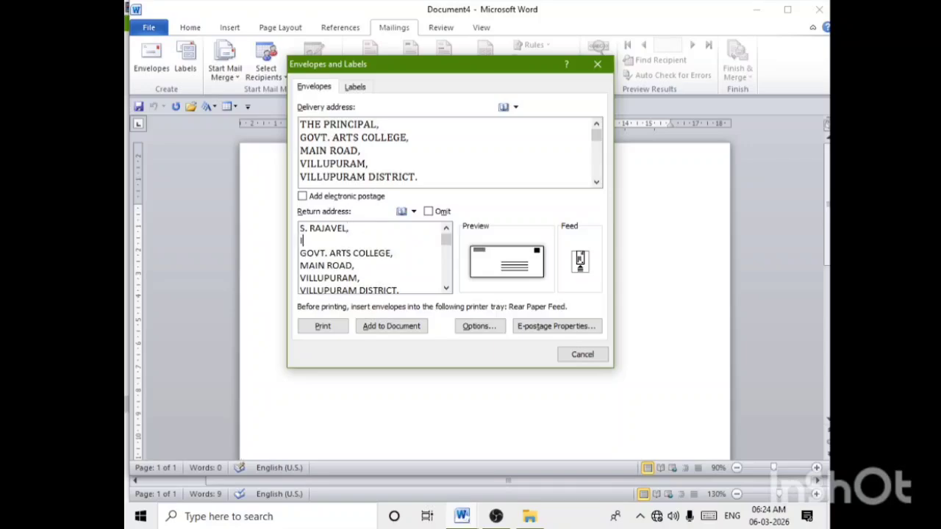
type("O.101,")
Choose envelope Size 10 (4 1/8 x 9 1/2 in) and accept the delivery address font with its existing settings.
left_click(485, 329)
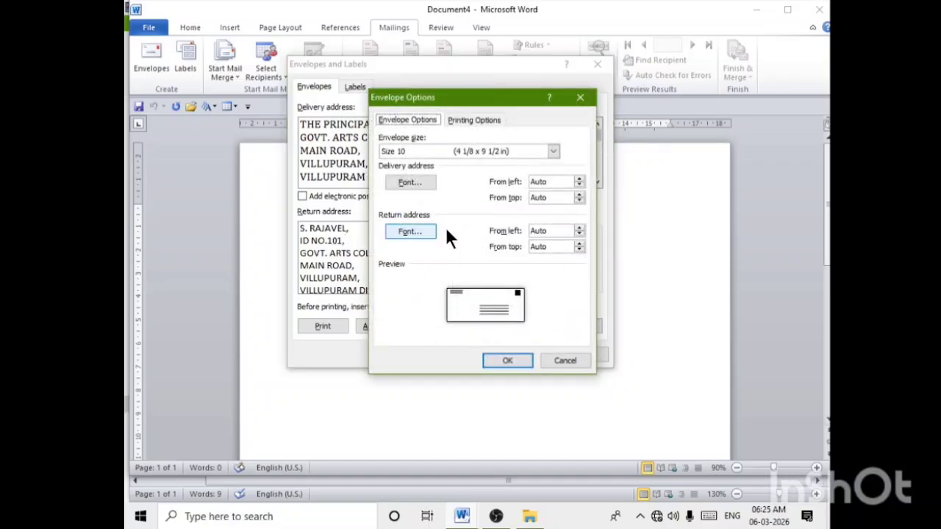
left_click(551, 151)
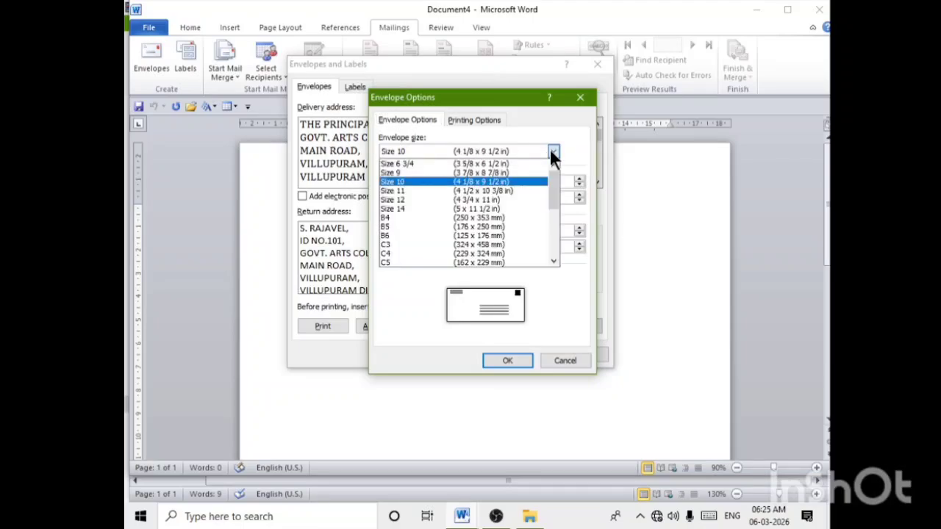
left_click(504, 183)
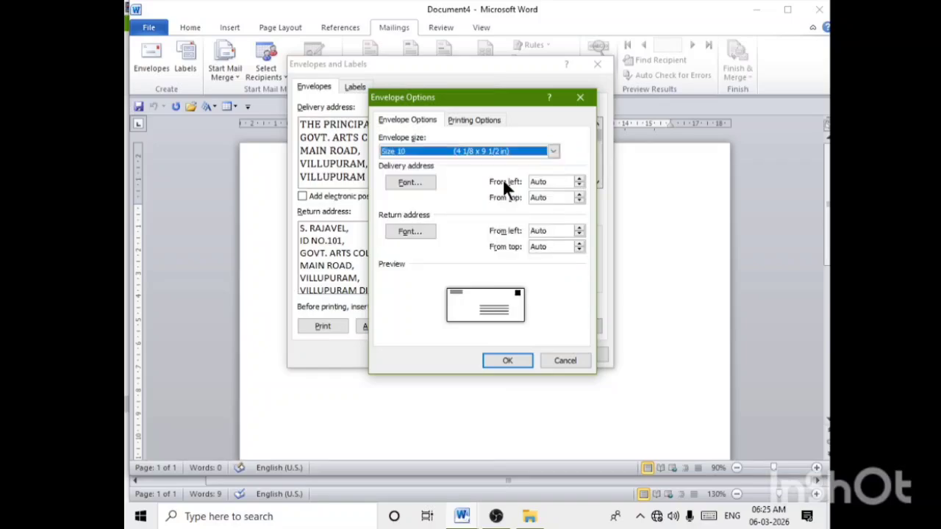
left_click(426, 182)
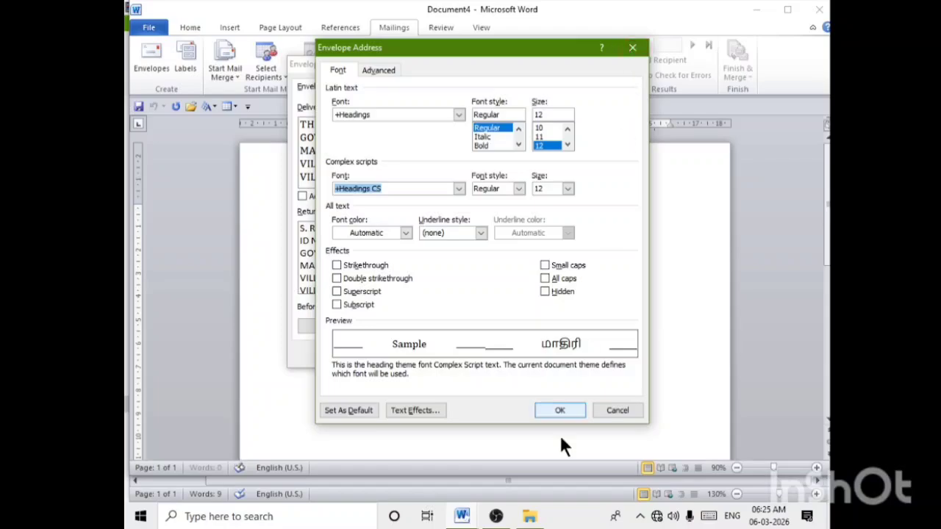
left_click(559, 409)
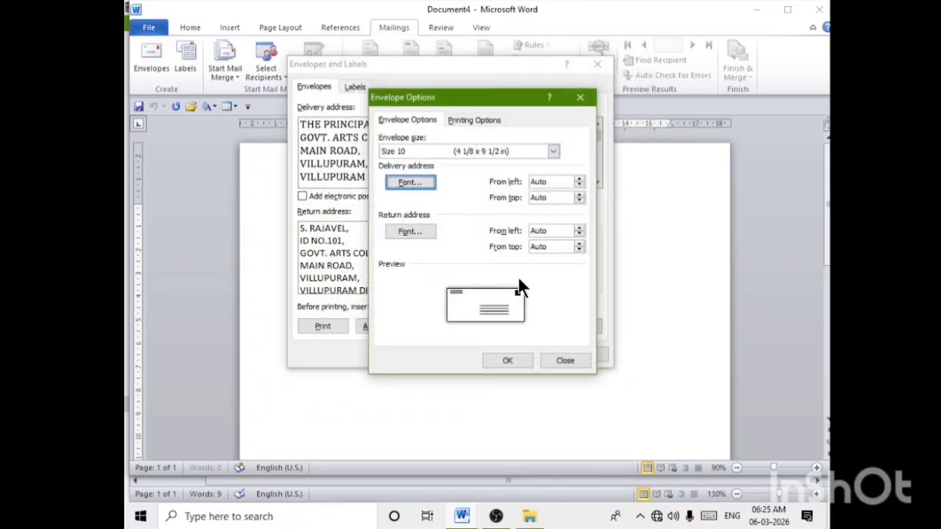
left_click(508, 358)
Add a heading line "TO" above the delivery address and "FROM" above the return address.
left_click(300, 125)
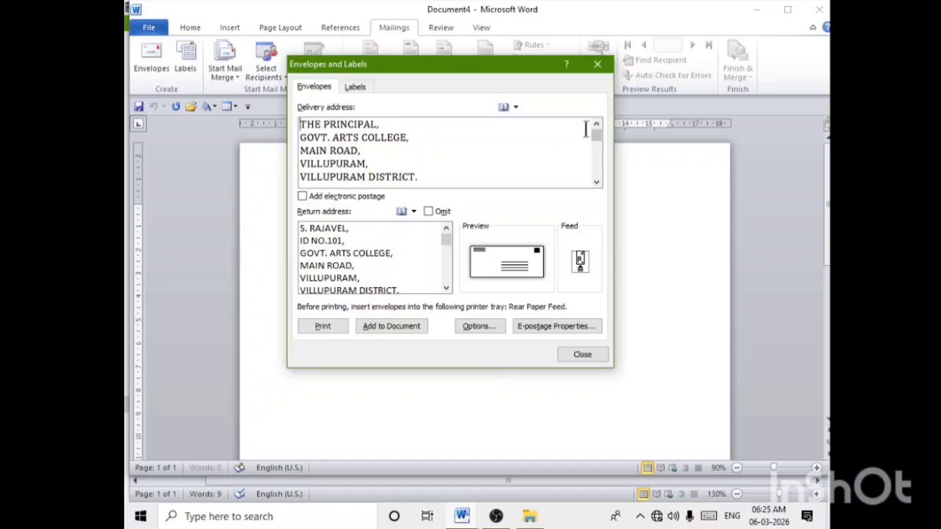
type("TO")
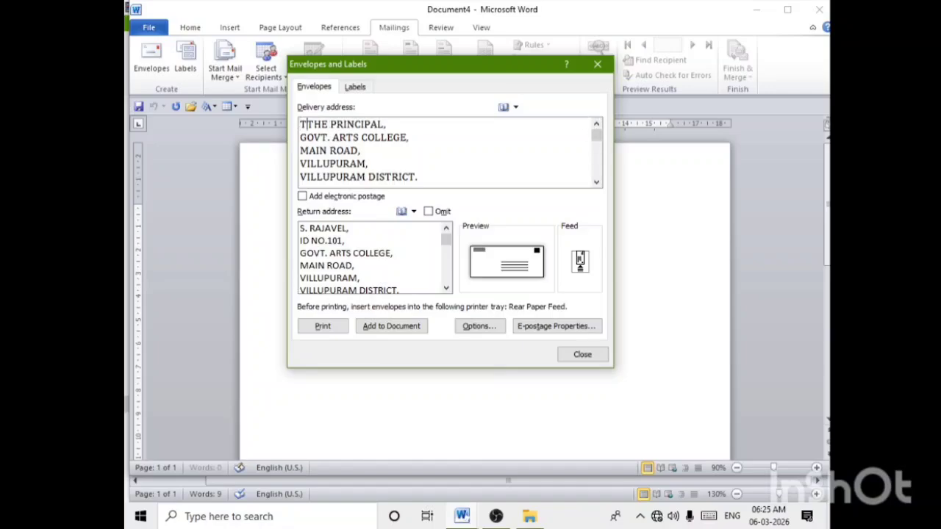
key("Return")
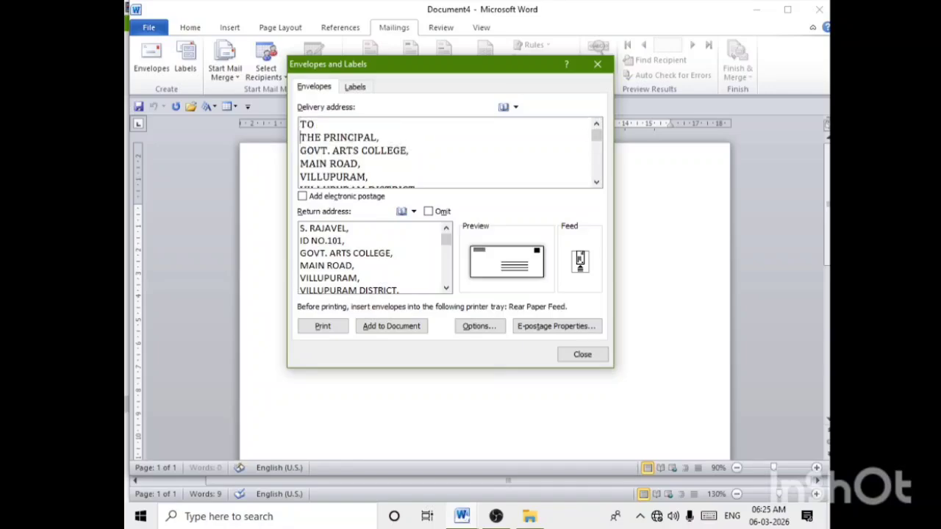
left_click(302, 228)
type("FROM")
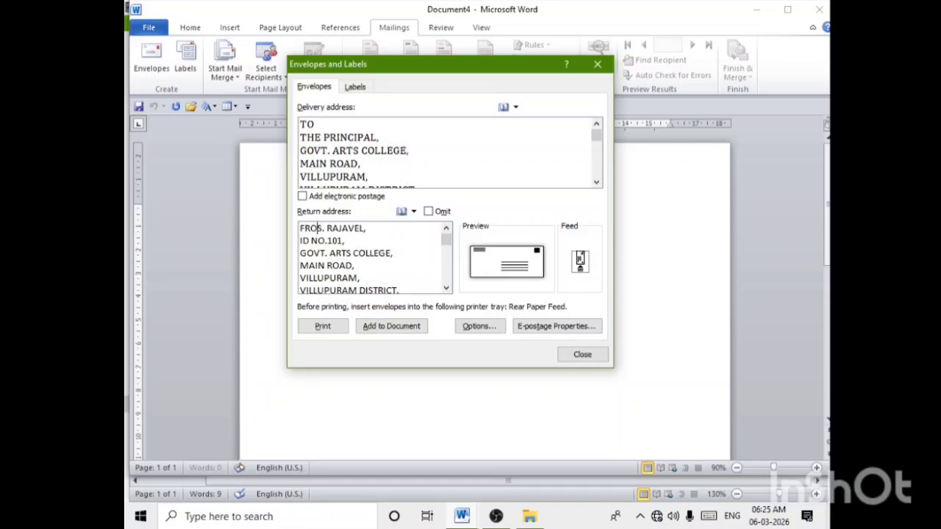
key("Return")
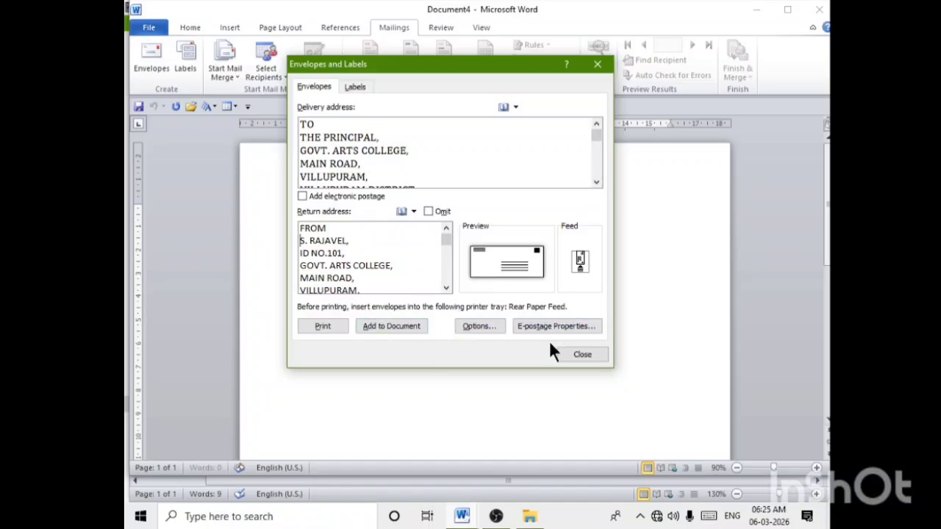
Add the envelope to the document and save the new return address as the default.
left_click(397, 332)
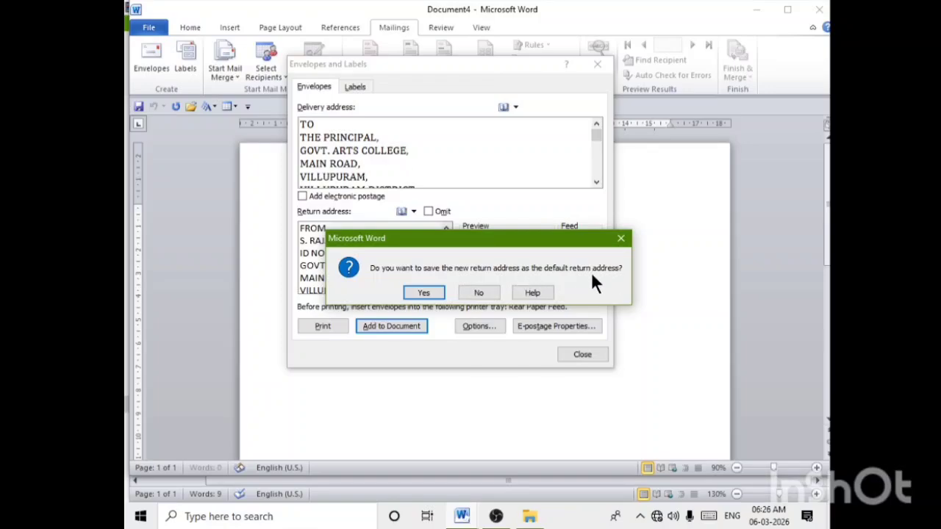
left_click(430, 292)
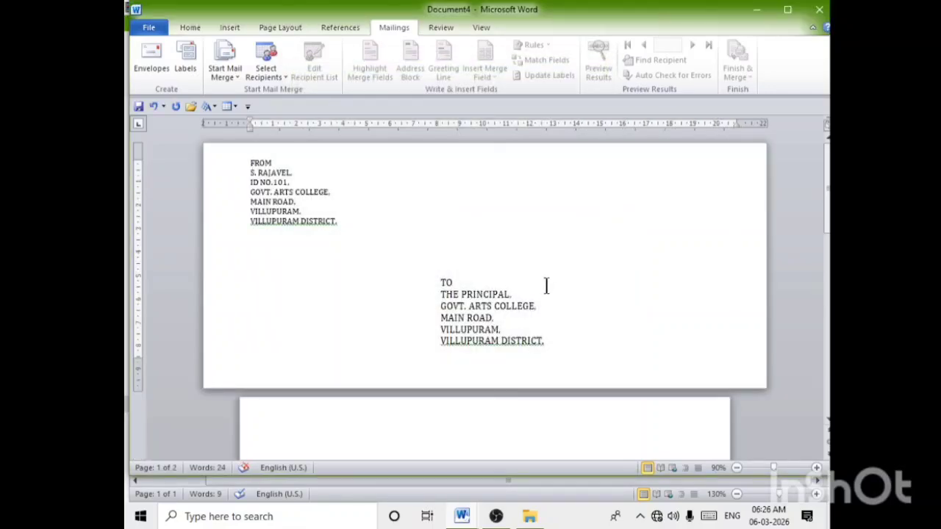
Examine the FROM and TO address blocks on the finished envelope page.
scroll(557, 286, "up", 5)
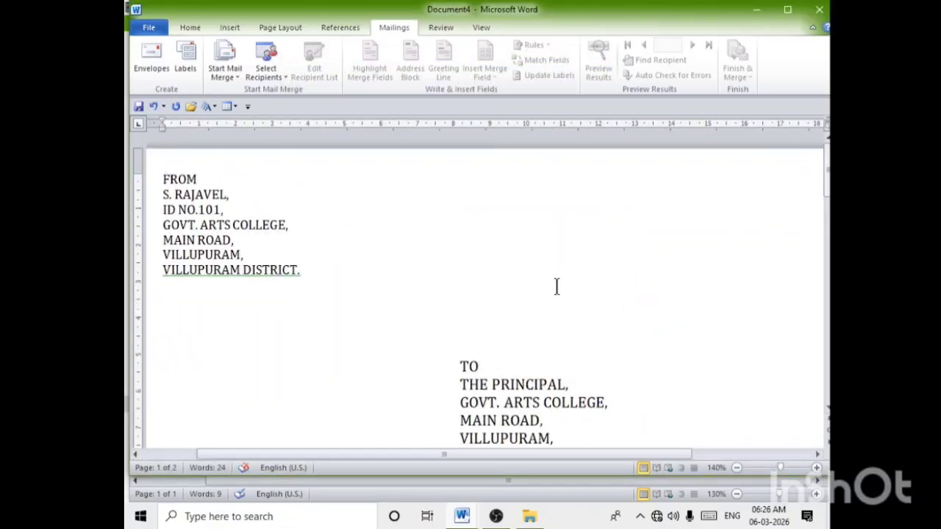
scroll(556, 286, "down", 3)
scroll(559, 284, "up", 3)
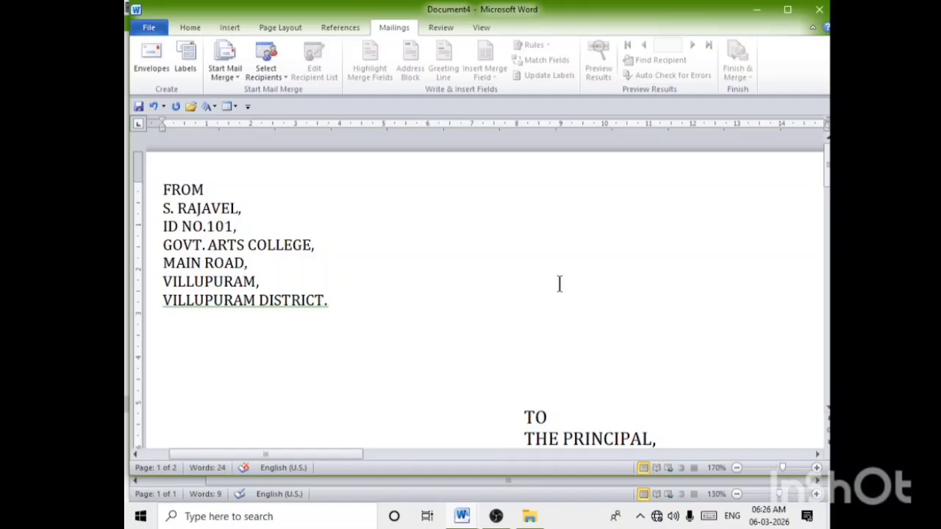
scroll(559, 284, "down", 2)
scroll(564, 283, "down", 3)
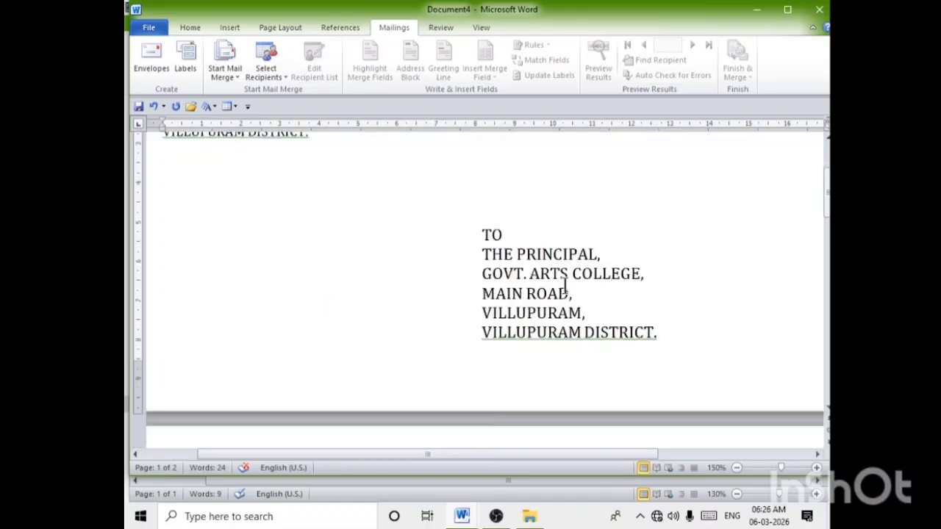
scroll(564, 288, "up", 2)
scroll(564, 286, "down", 3)
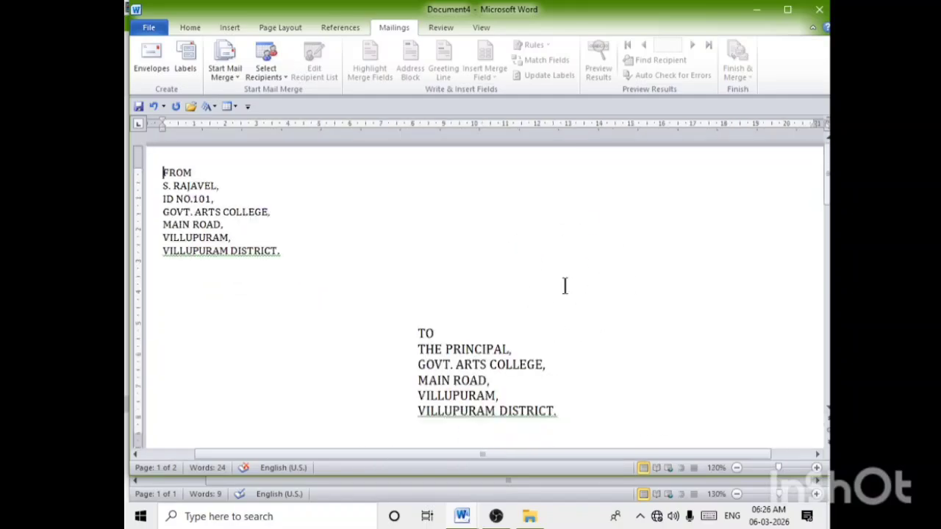
scroll(563, 284, "down", 3)
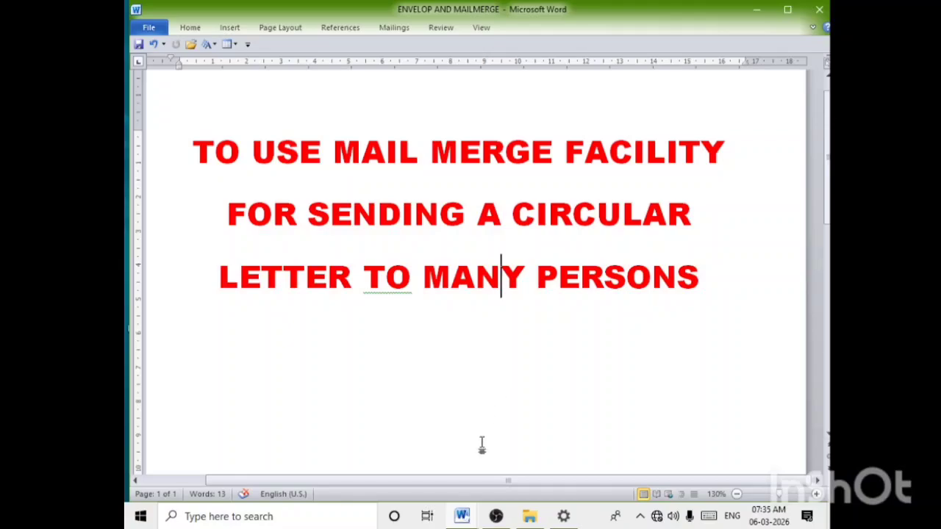
Switch to the open document "CIRCULAR LETTER 1 model" and close its Mail Merge pane.
left_click(463, 518)
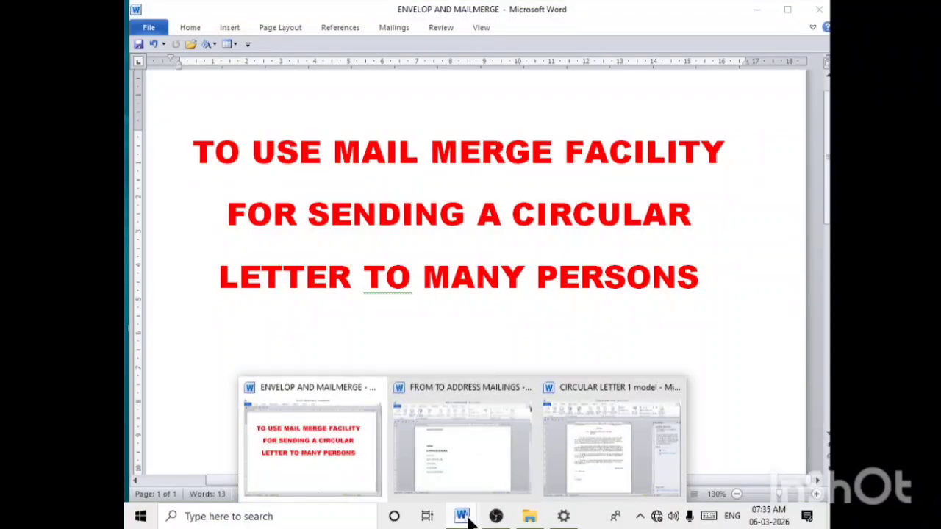
left_click(590, 494)
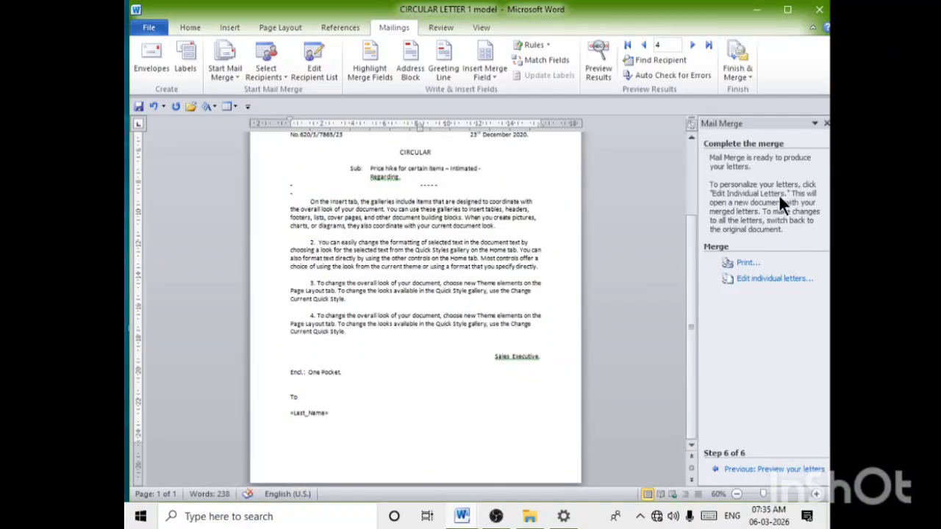
left_click(825, 123)
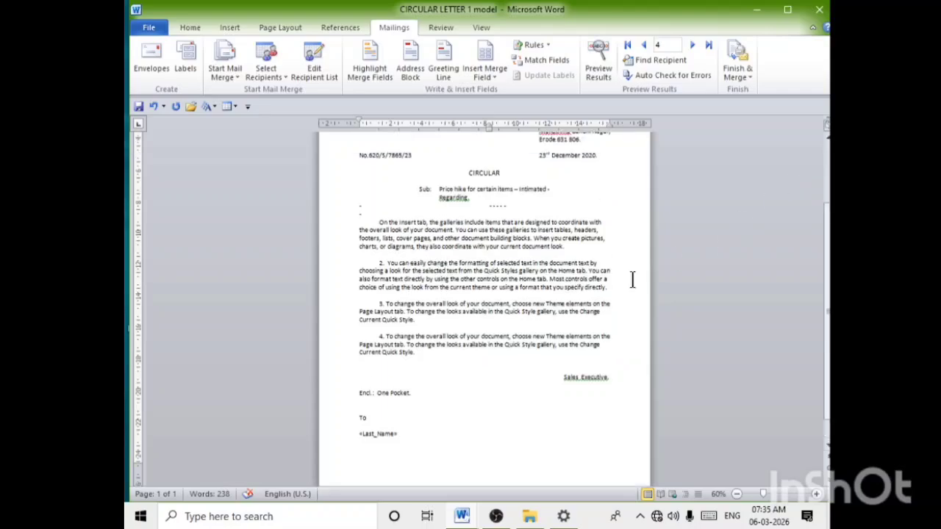
scroll(630, 277, "up", 3)
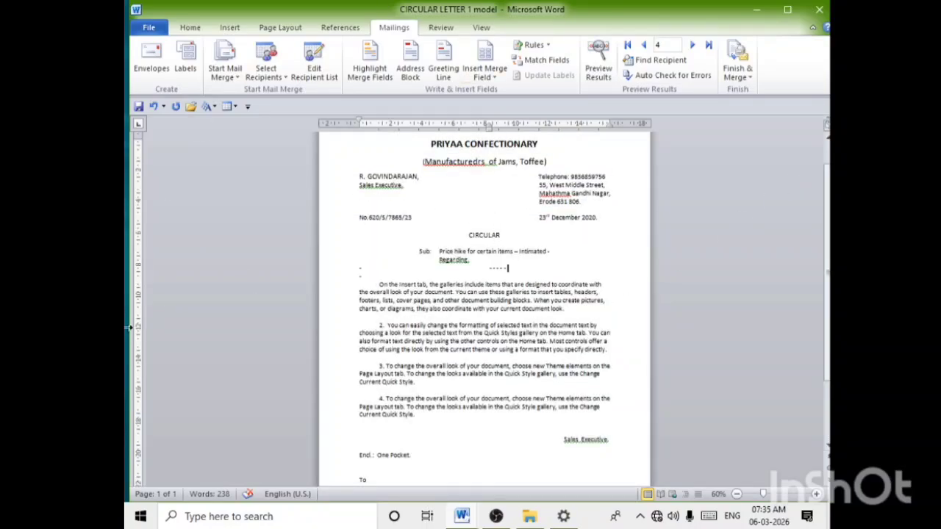
Launch another Word window with the Windows Run command "winword".
left_click(142, 518)
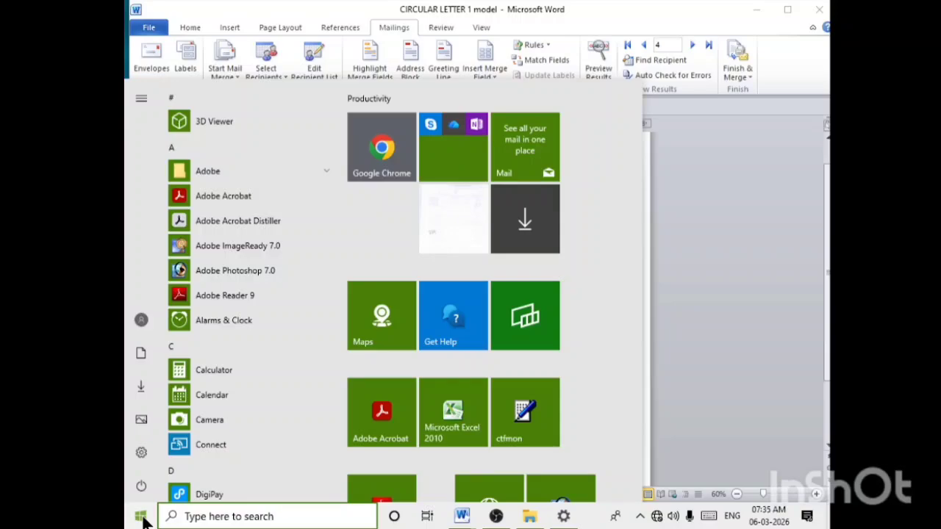
key("super+r")
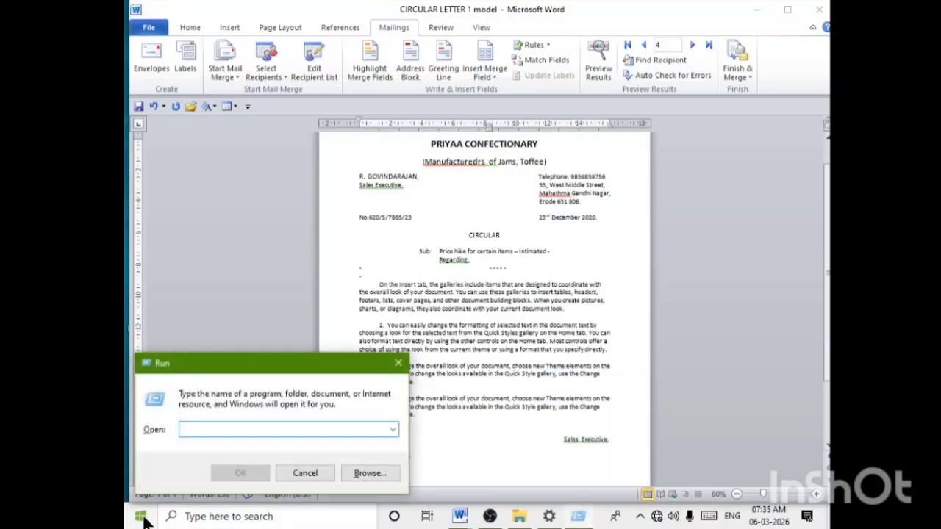
type("winwo")
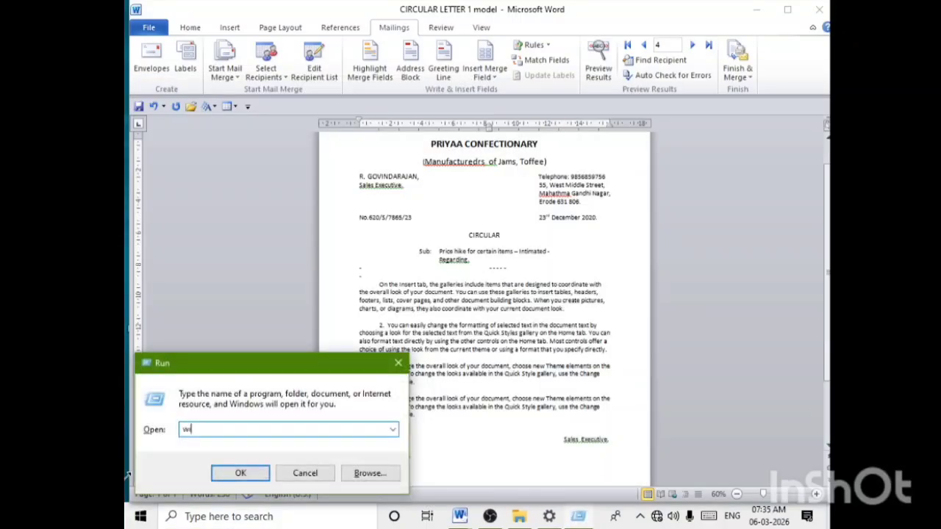
type("rd")
key("Return")
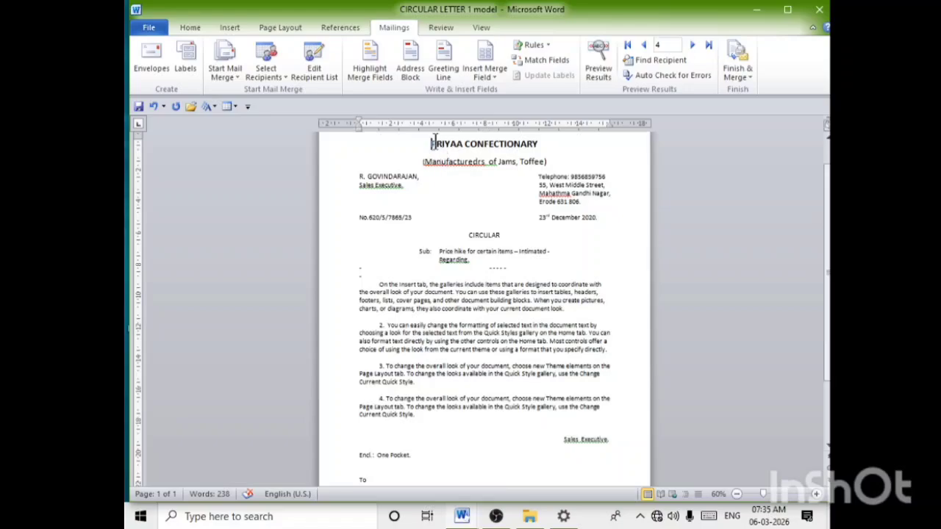
Delete the Last_Name merge field below "To" at the end of the circular letter.
scroll(441, 173, "up", 1)
scroll(441, 173, "down", 3)
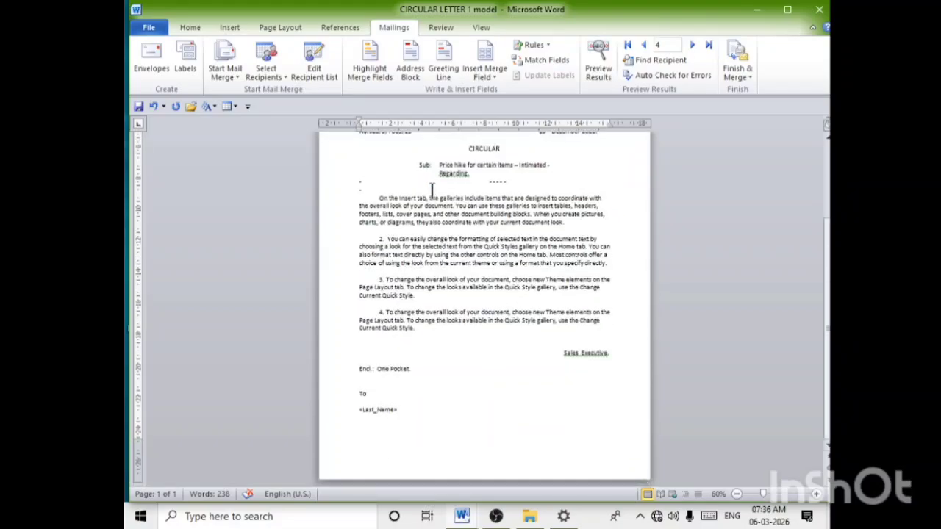
left_click_drag(407, 412, 345, 411)
key("Delete")
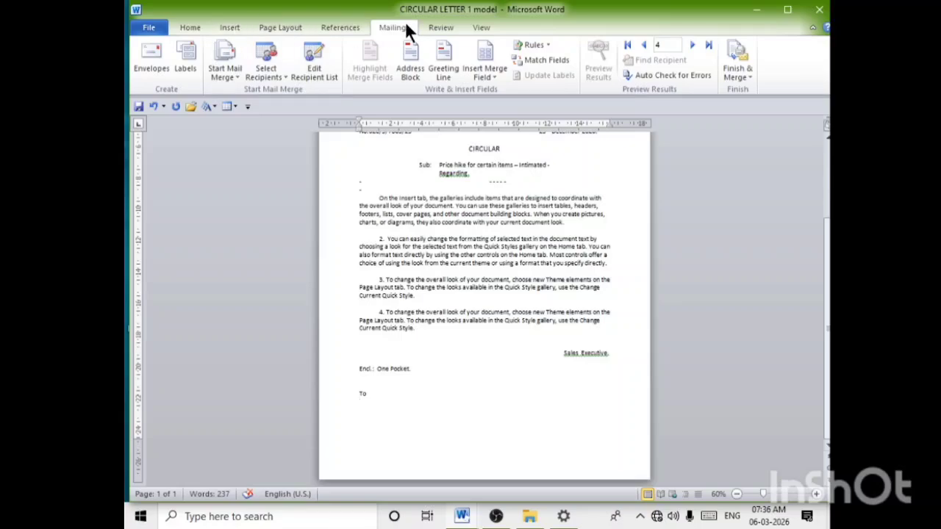
Start the Step by Step Mail Merge Wizard, go back to its first stage and continue with Letters as the document type.
left_click(235, 72)
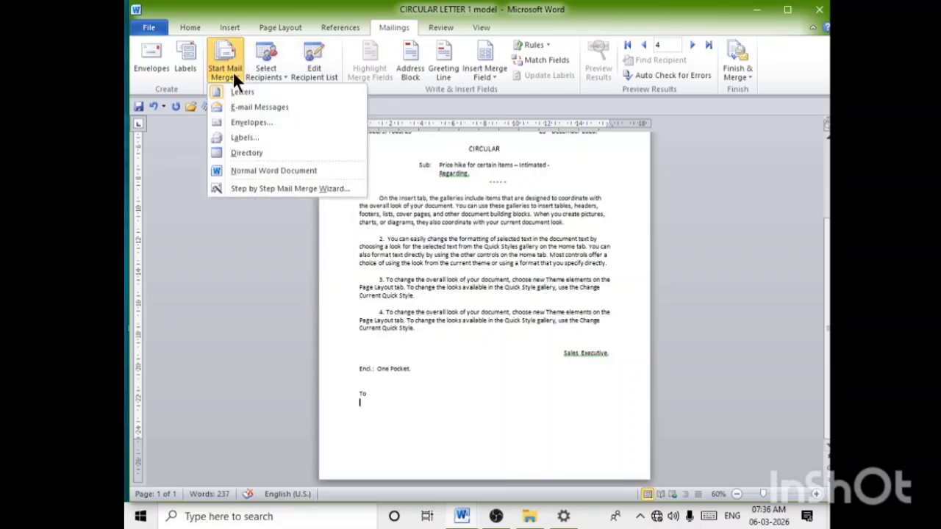
left_click(291, 188)
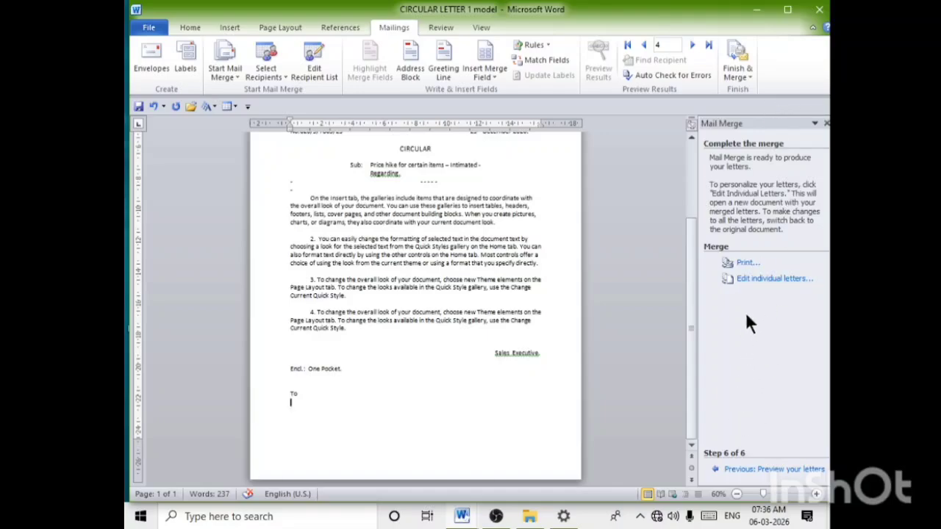
left_click(730, 471)
left_click(730, 471)
left_click(730, 471)
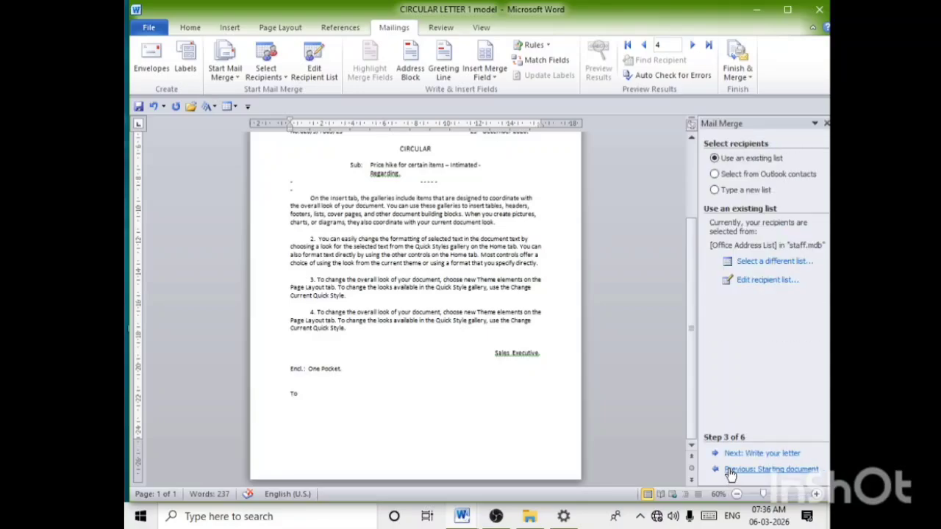
left_click(730, 471)
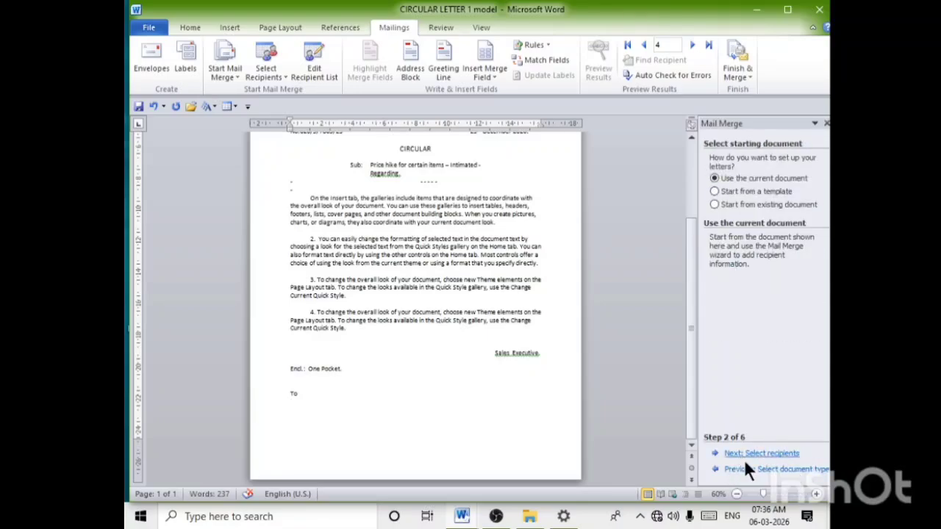
left_click(744, 469)
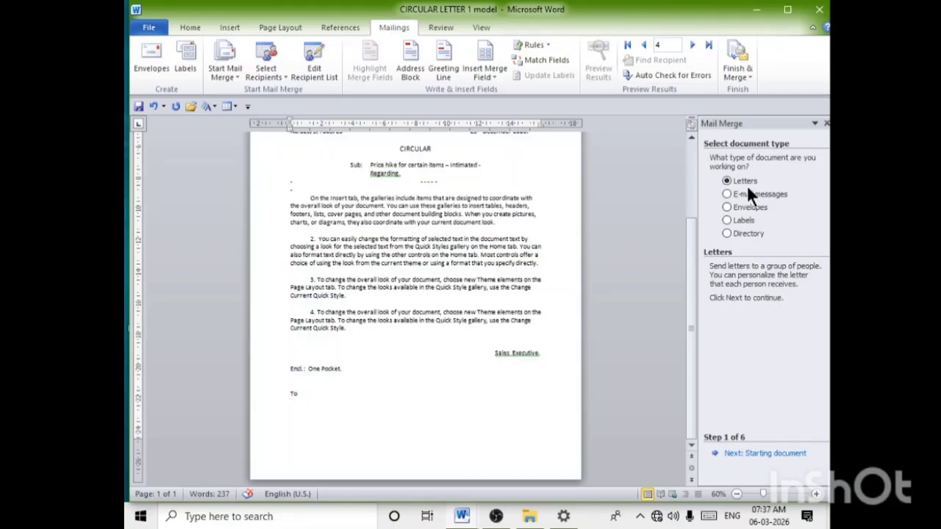
left_click(761, 454)
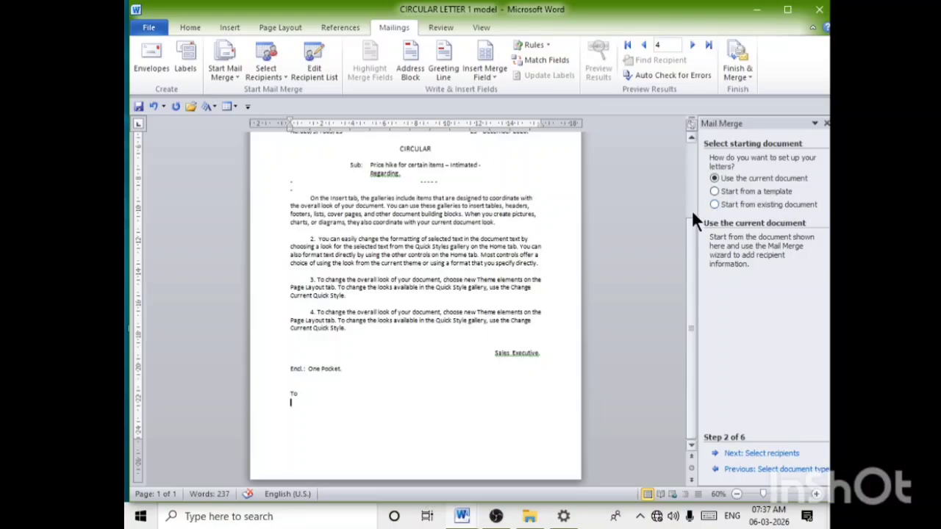
Examine the circular letter from the company letterhead and sender details through the body to the closing "To" line.
scroll(608, 249, "up", 3)
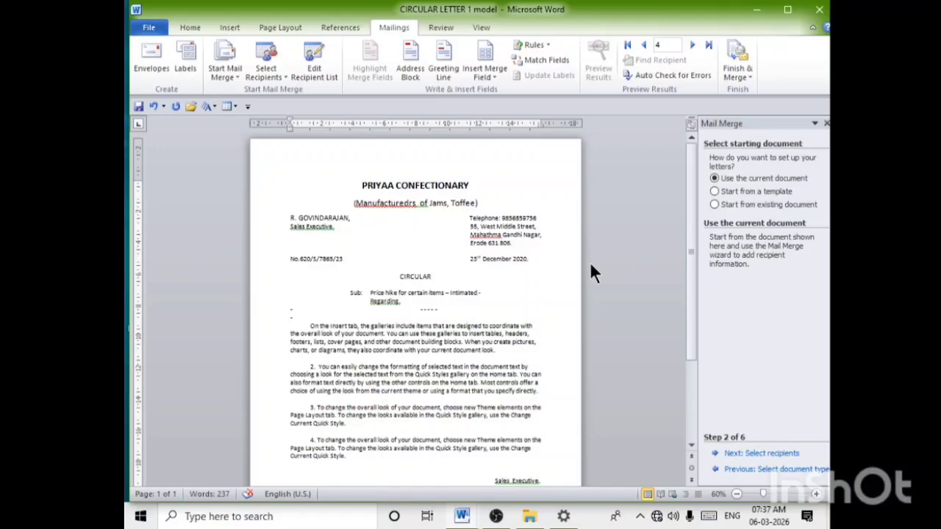
scroll(591, 268, "up", 9, "ctrl")
scroll(591, 265, "down", 15)
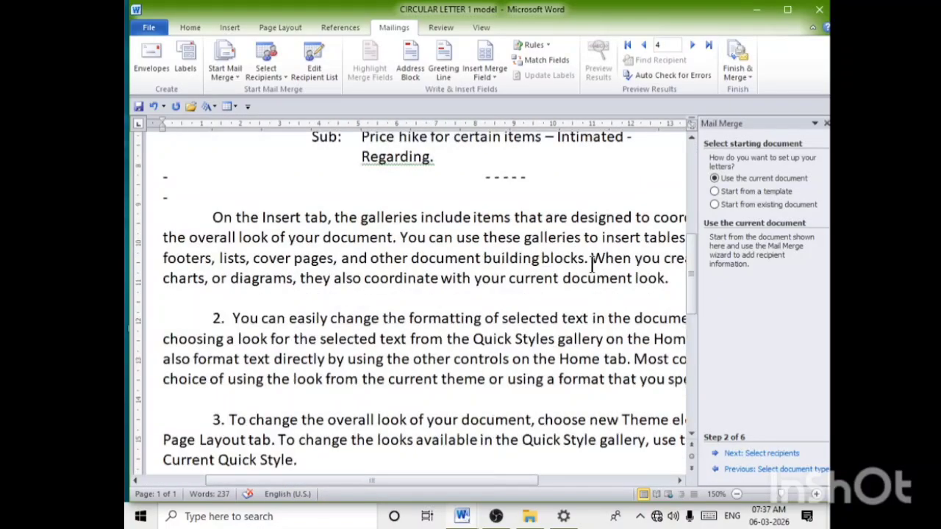
scroll(376, 287, "up", 15)
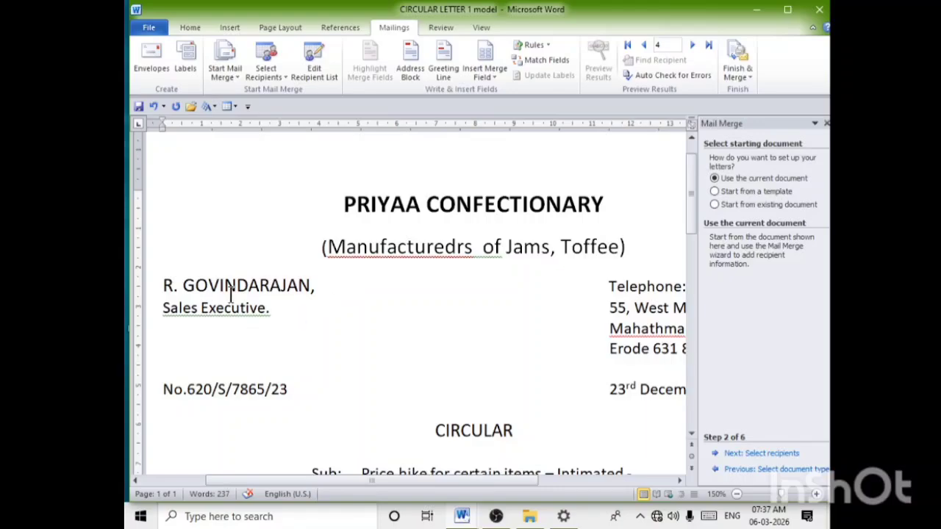
scroll(455, 330, "down", 3)
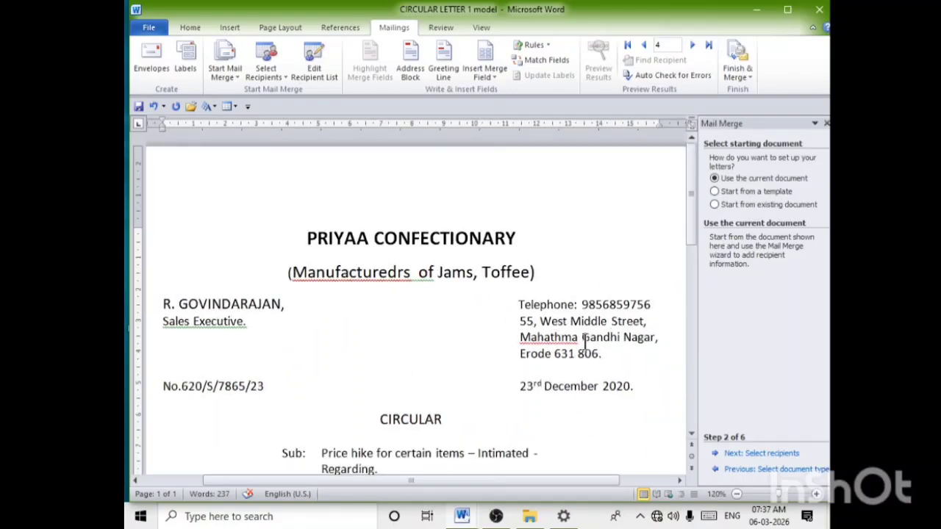
scroll(569, 350, "up", 3)
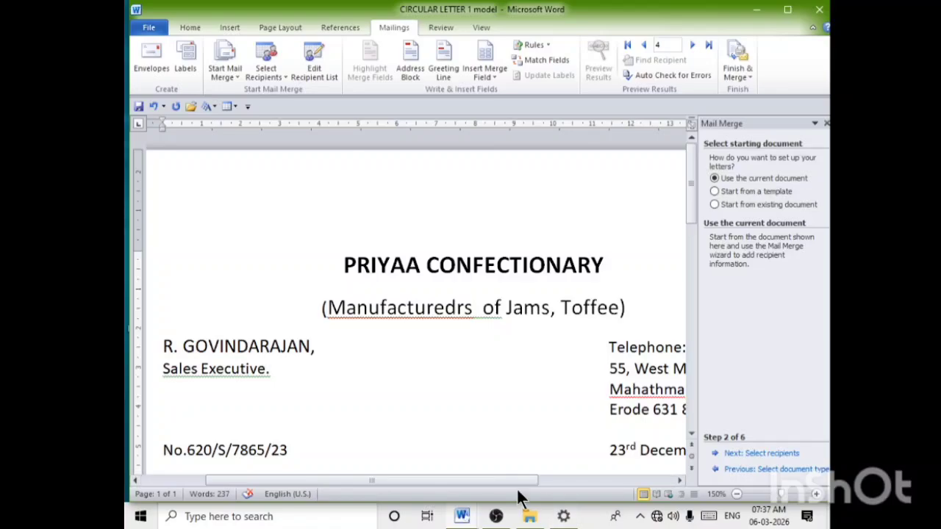
left_click_drag(521, 481, 614, 482)
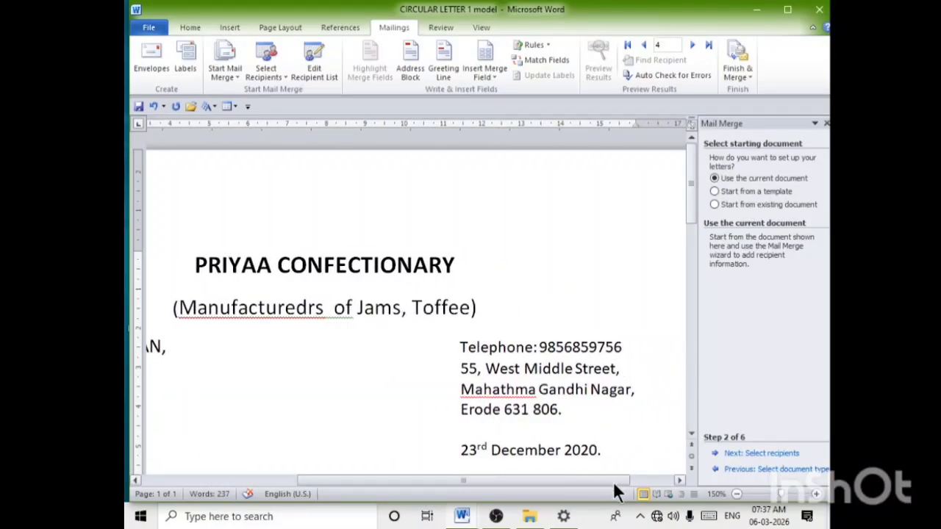
scroll(503, 425, "down", 5, "ctrl")
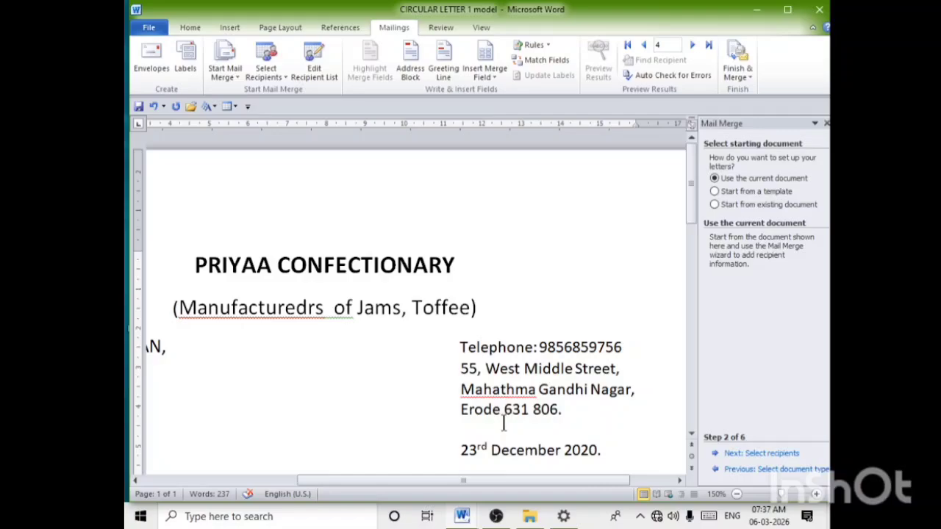
scroll(504, 425, "down", 4)
scroll(504, 425, "down", 5)
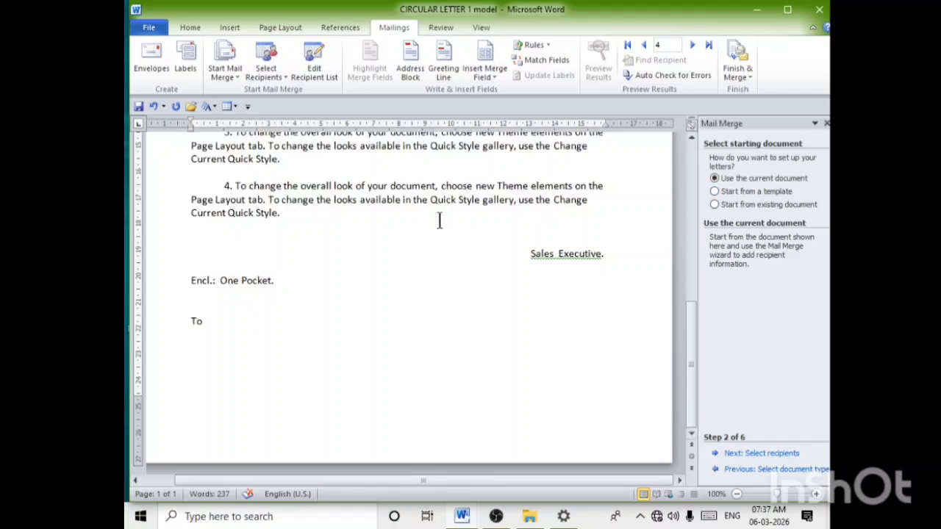
Keep the current document as the starting document and begin creating a new typed recipient list.
left_click(764, 454)
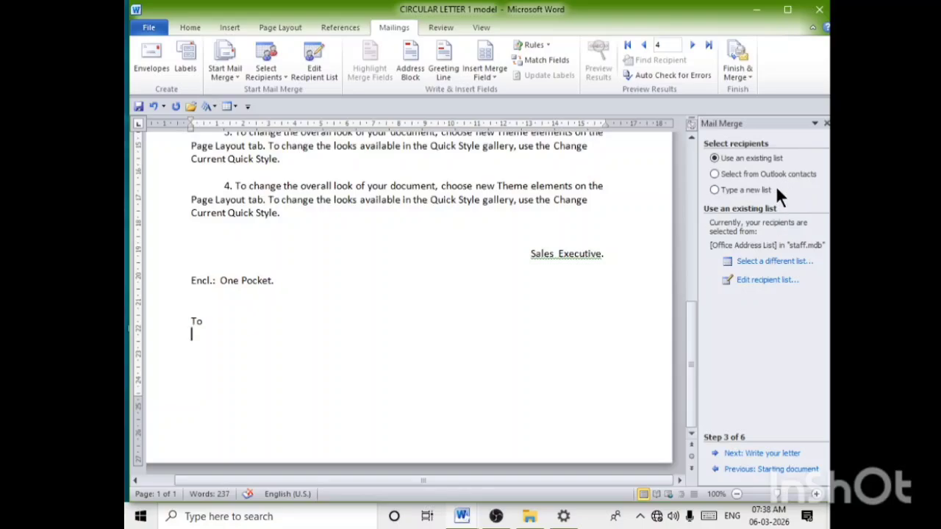
left_click(715, 189)
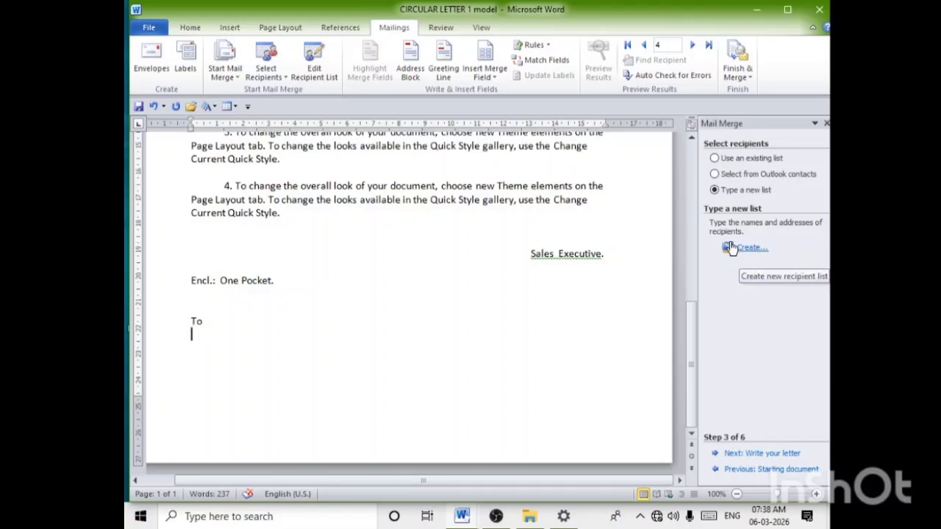
left_click(754, 254)
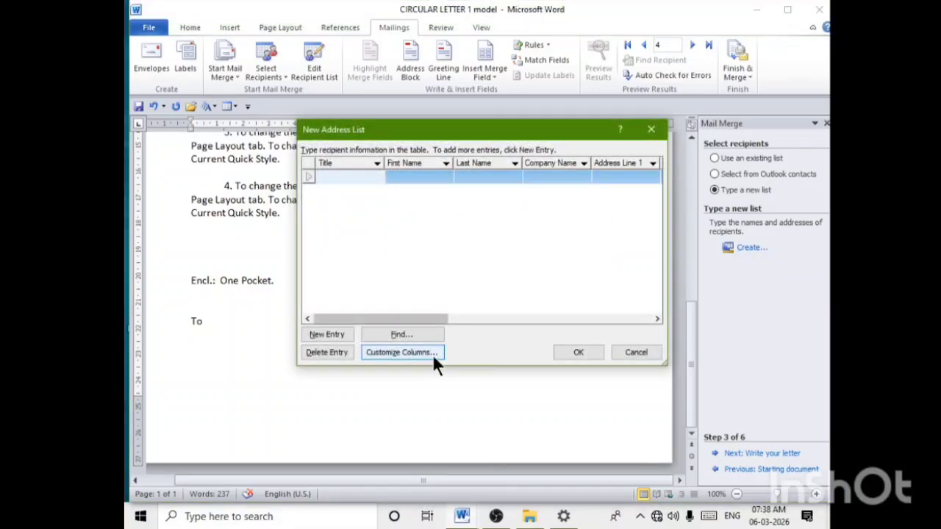
Customize the new address list's columns by deleting the Title and Last Name fields.
left_click_drag(429, 319, 355, 319)
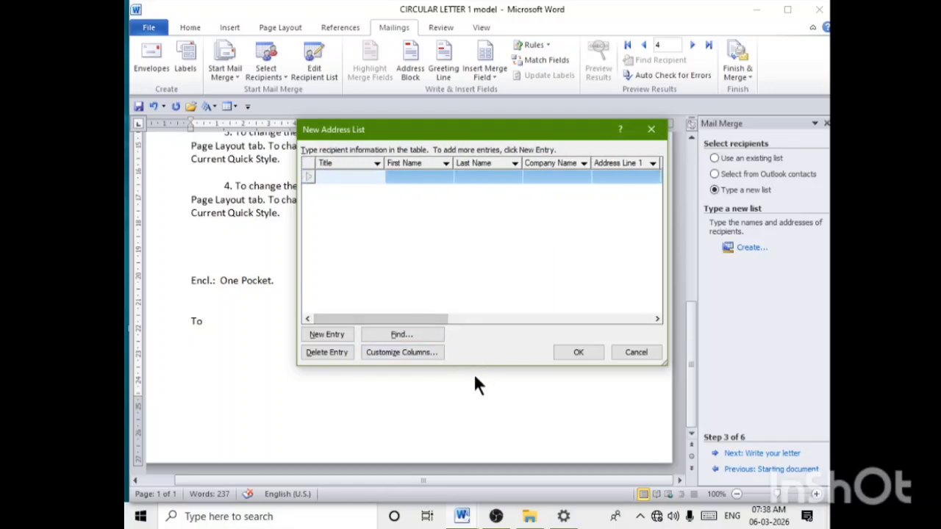
left_click(416, 352)
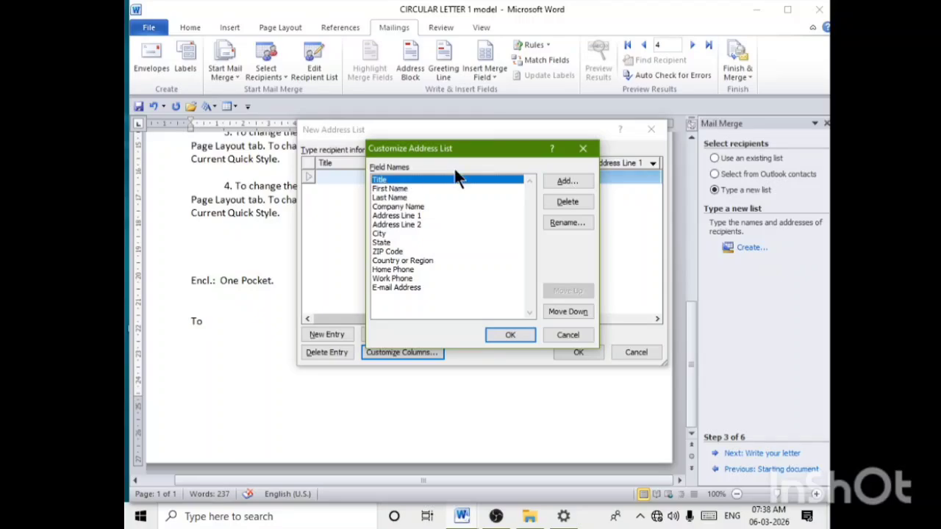
left_click(575, 208)
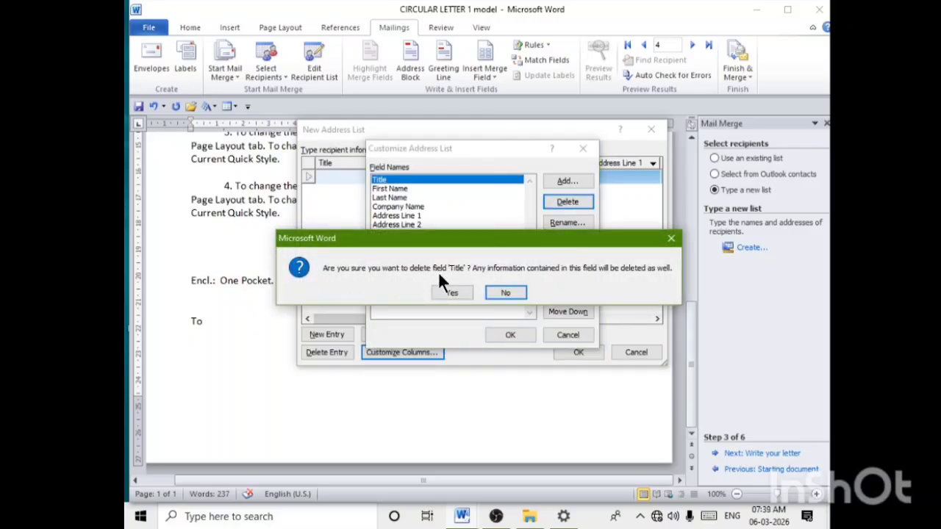
left_click(458, 294)
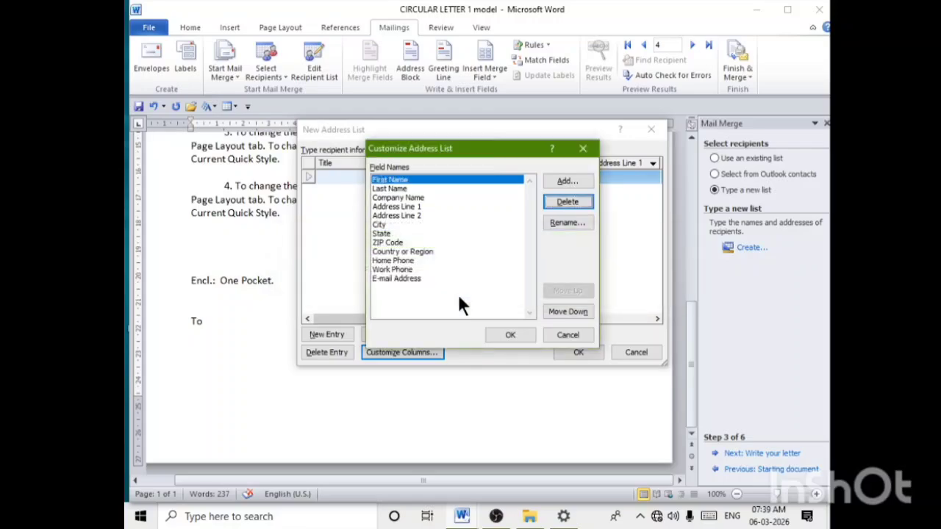
left_click(401, 187)
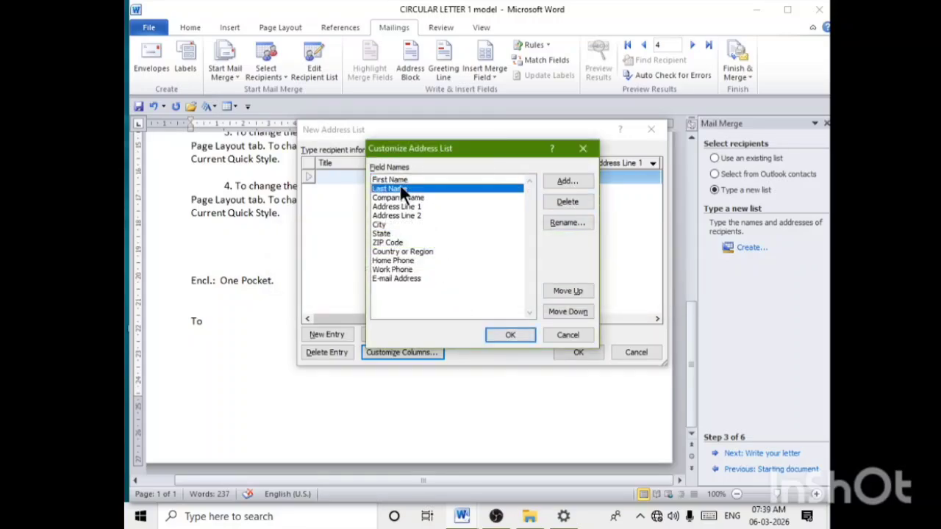
left_click(557, 205)
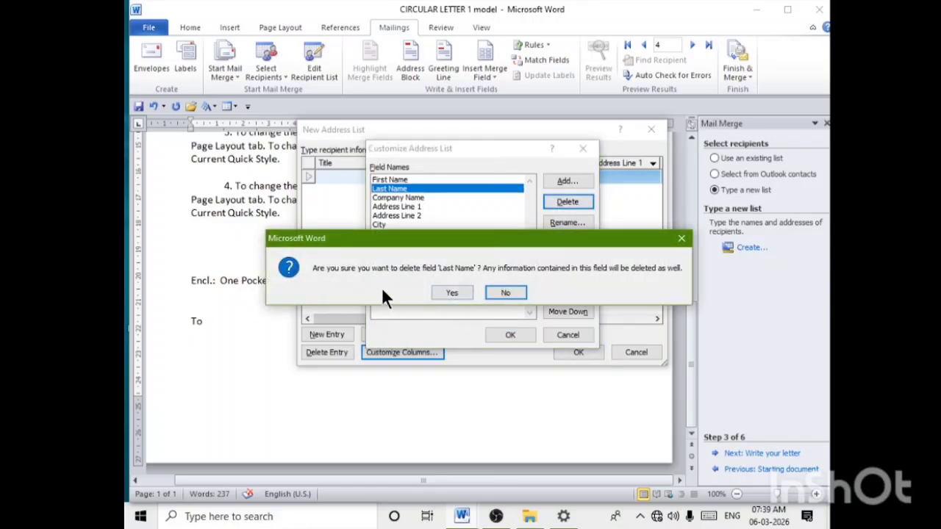
left_click(451, 292)
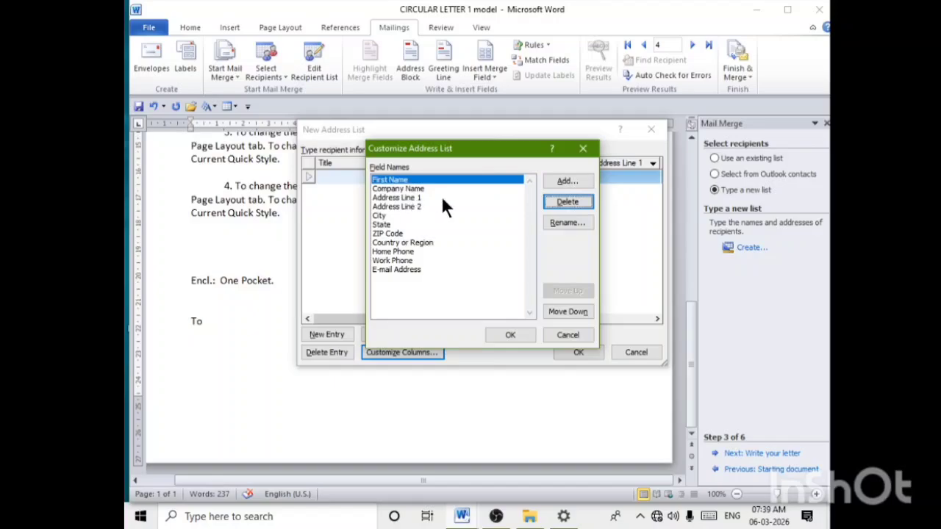
Delete the Address Line 1 and ZIP Code fields from the address list's columns.
left_click(397, 198)
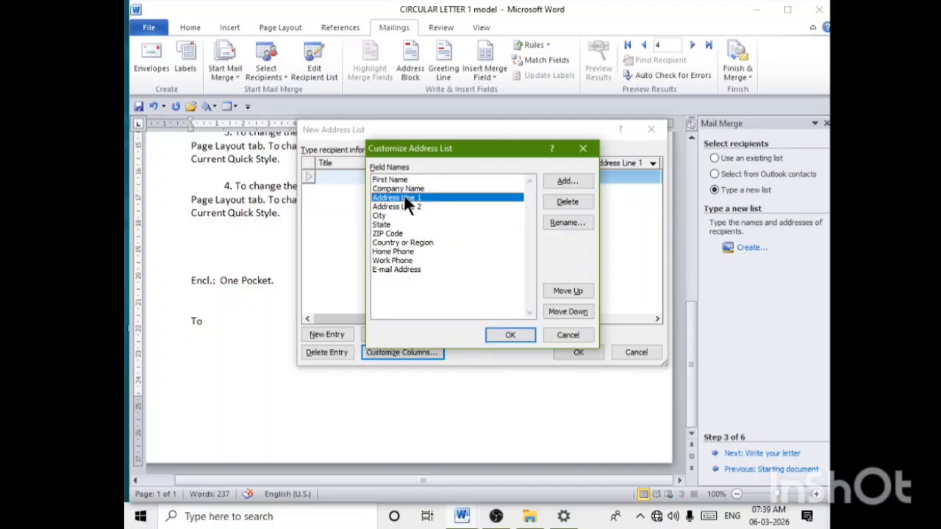
left_click(568, 203)
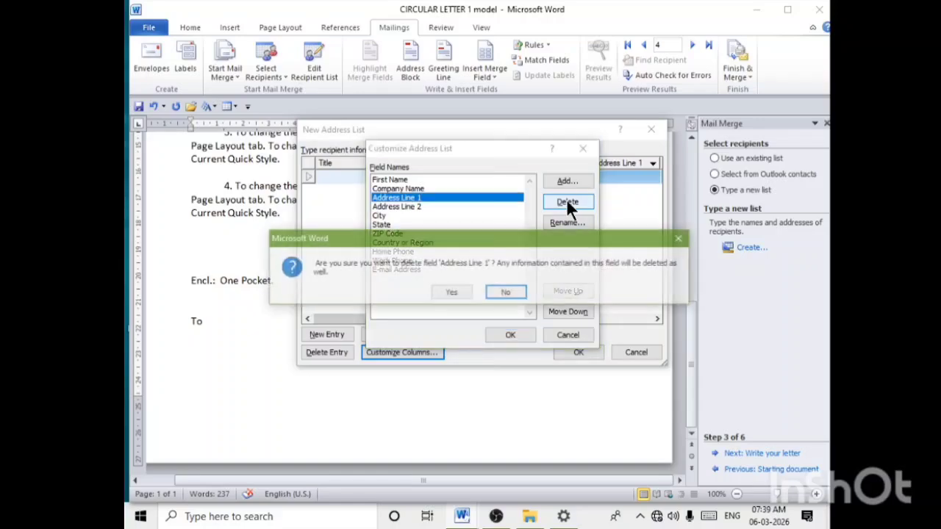
left_click(463, 291)
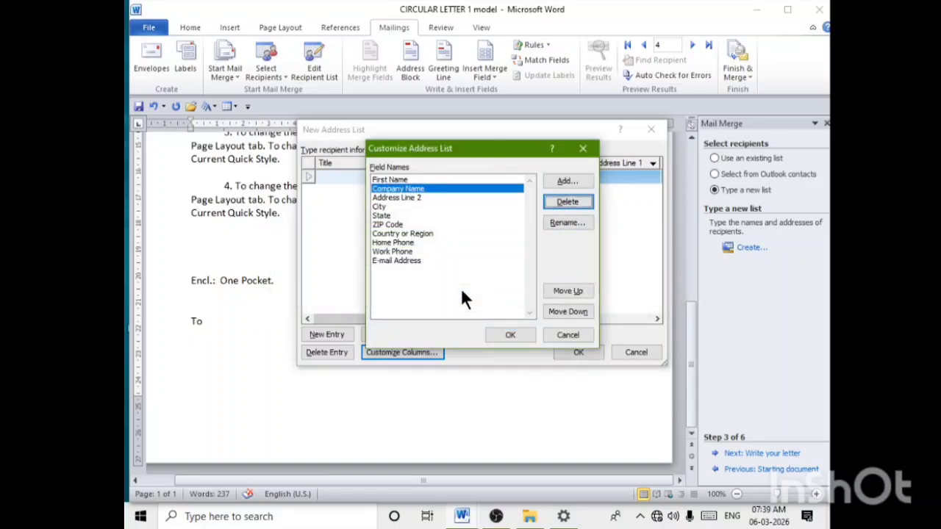
left_click(395, 224)
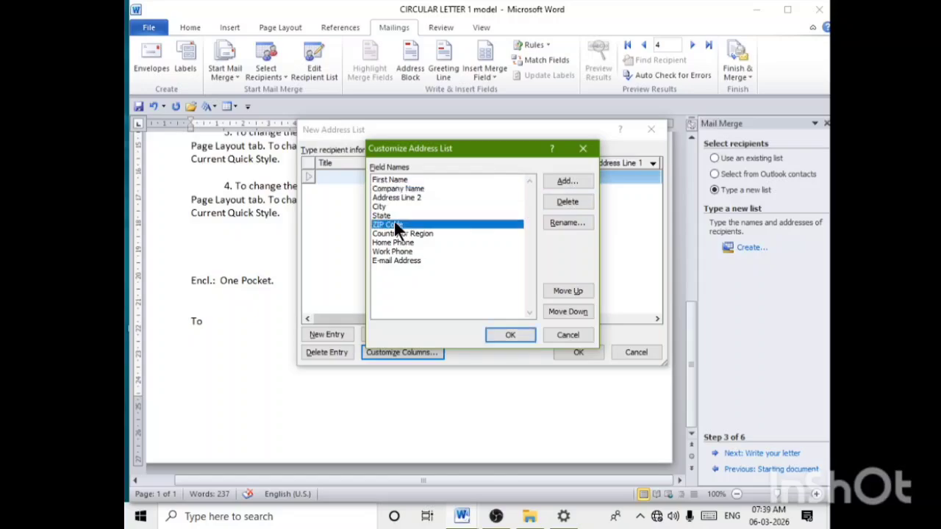
left_click(565, 202)
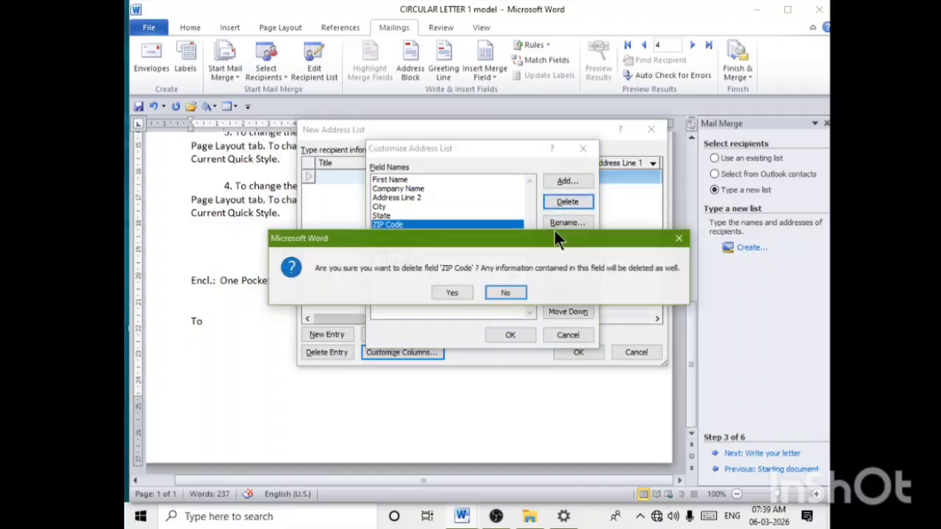
left_click(448, 291)
Delete the Country or Region and Home Phone fields from the address list's columns.
left_click(413, 224)
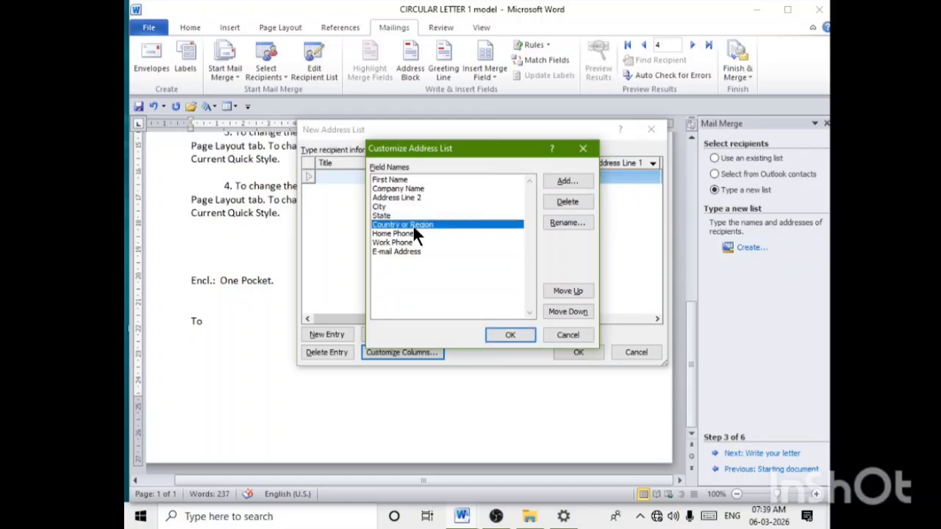
left_click(568, 203)
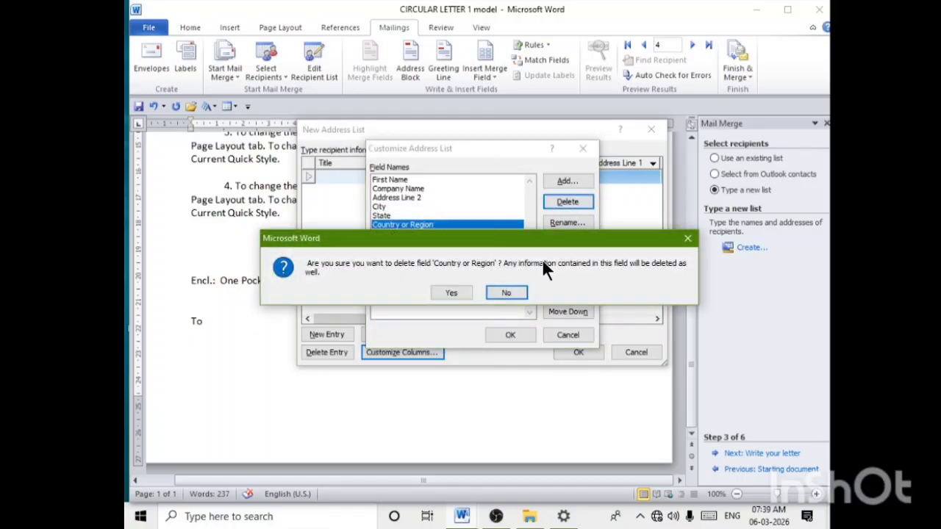
left_click(450, 293)
left_click(395, 224)
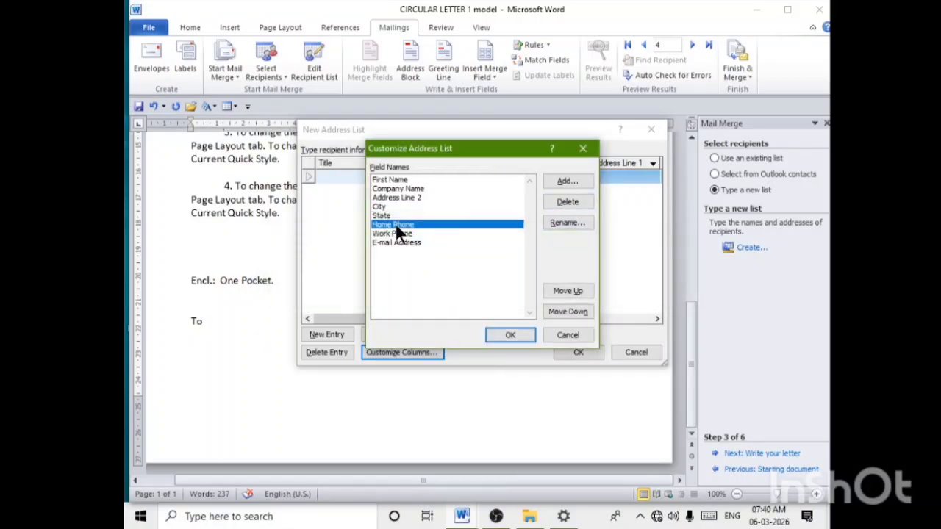
left_click(570, 201)
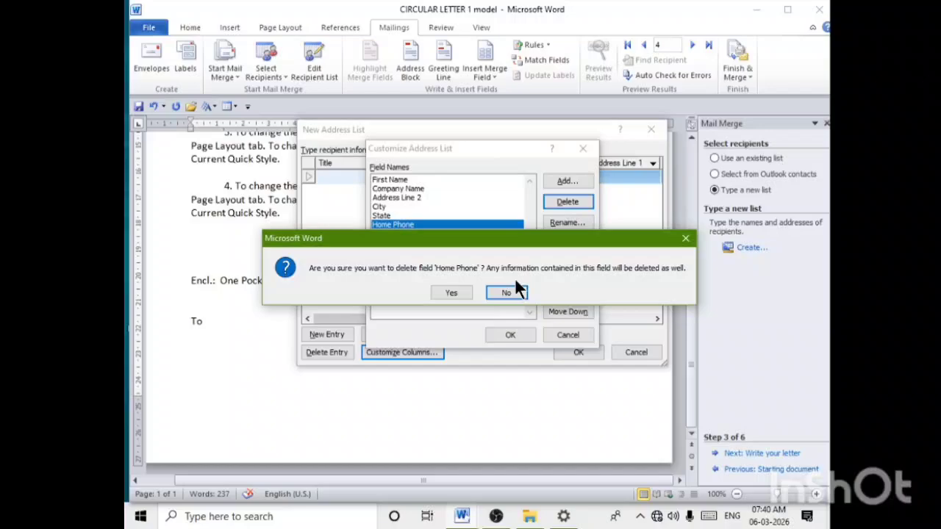
left_click(461, 291)
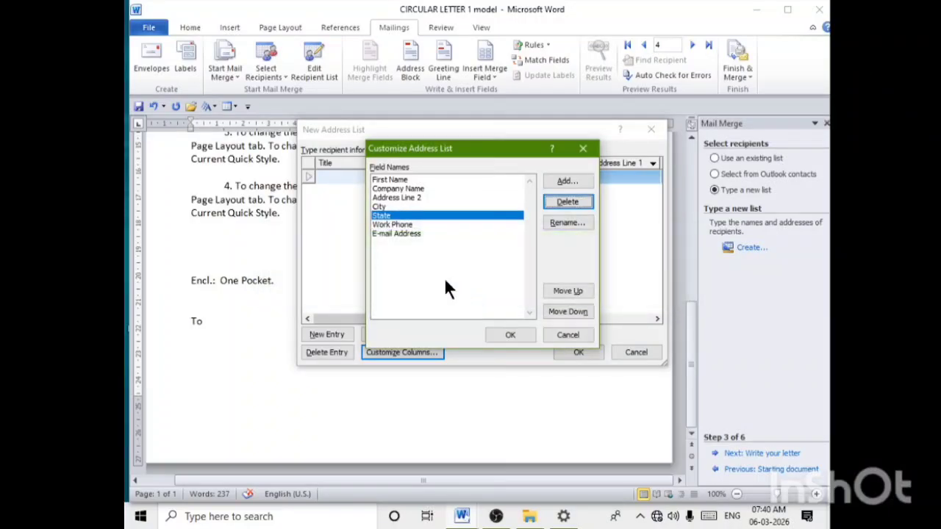
Delete the Work Phone and E-mail Address fields and apply the customized columns to the address list.
left_click(401, 225)
left_click(572, 203)
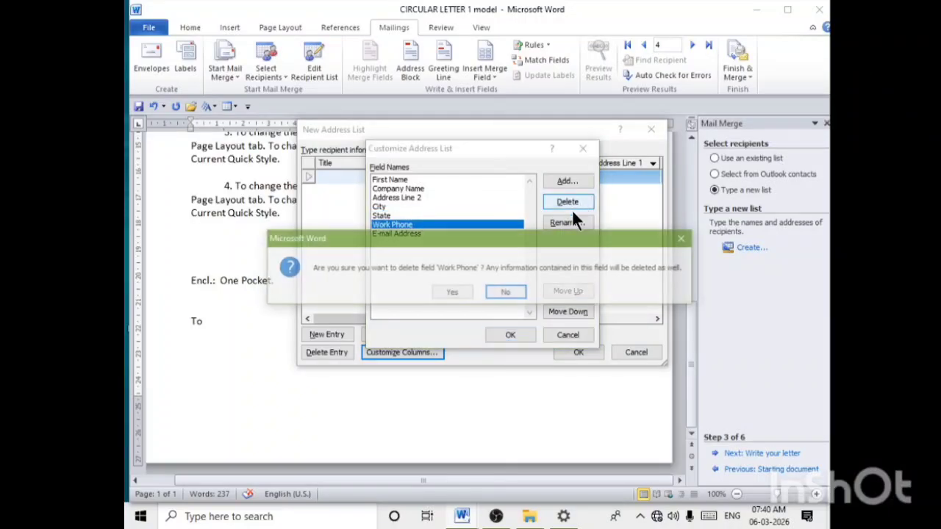
left_click(453, 288)
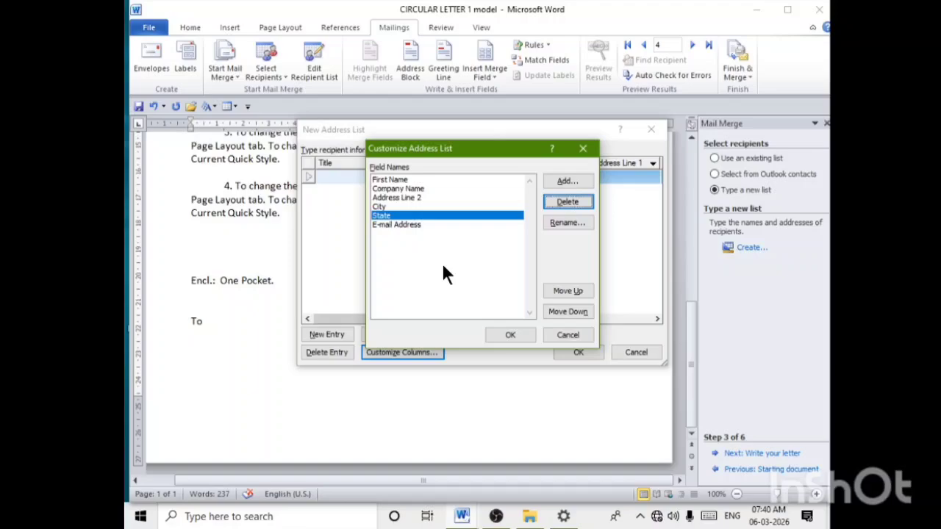
left_click(405, 224)
left_click(577, 201)
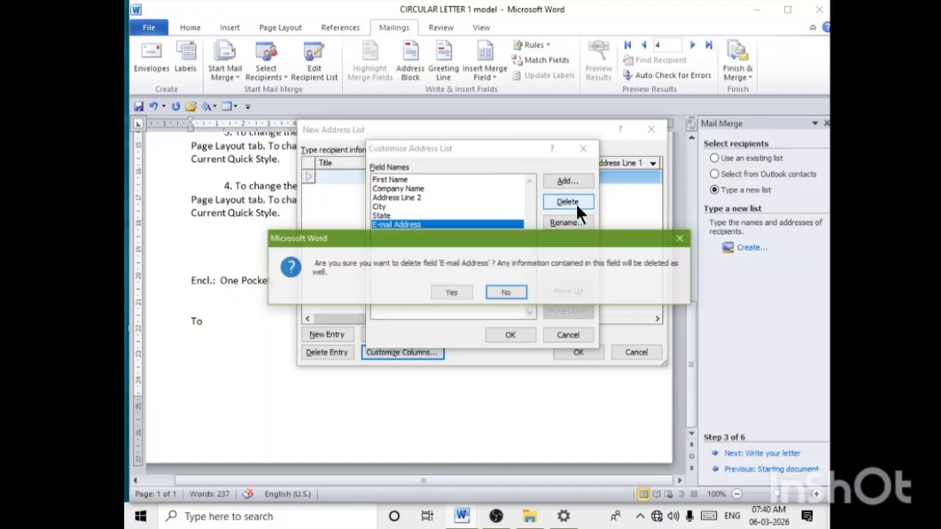
left_click(452, 292)
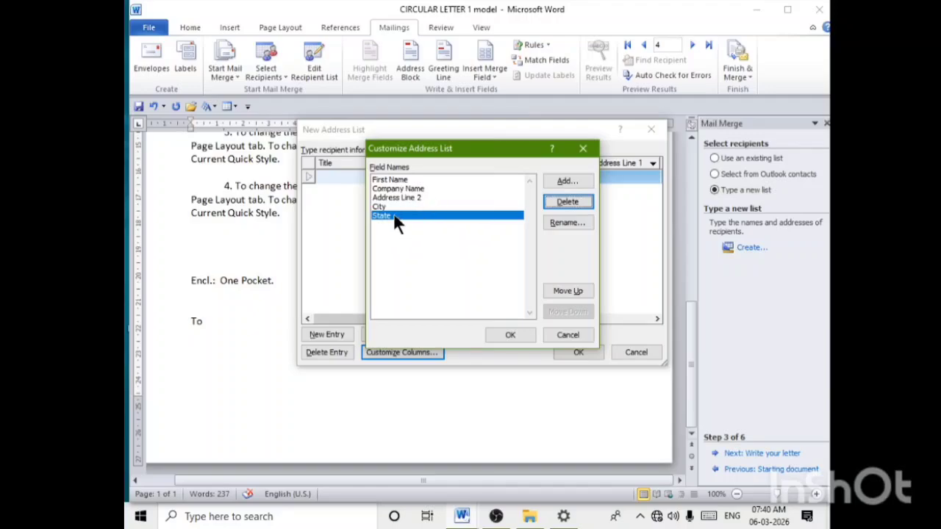
left_click(511, 335)
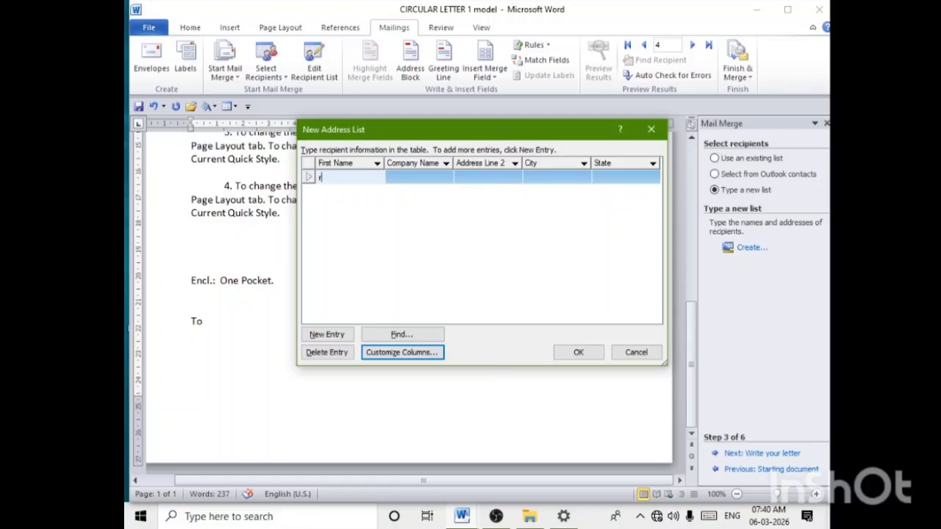
Fill in the first recipient entry with the first name, company ABC COMPANY, street address, city and state.
type("RANJITH")
key("Tab")
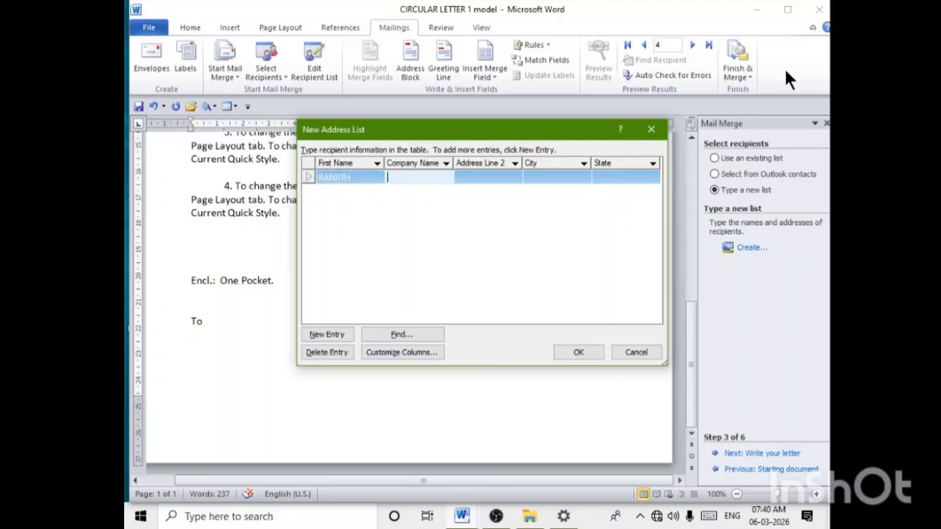
type("ABC COMPANY")
key("Tab")
type("MAI")
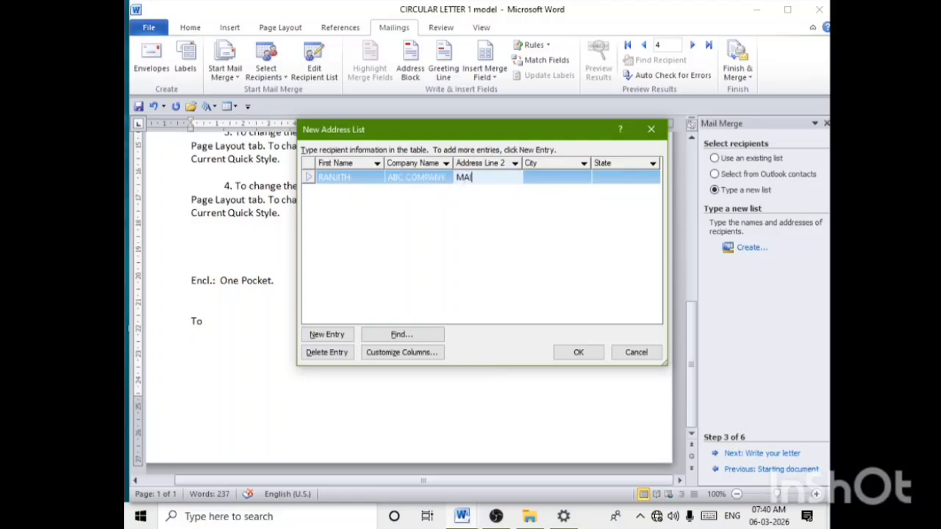
type("N ROAD")
key("Tab")
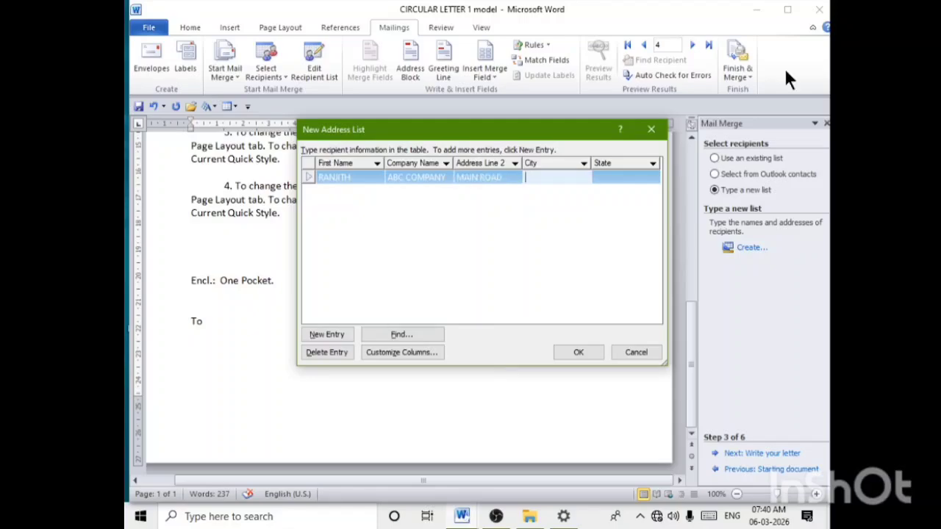
type("CHENNAI")
key("Tab")
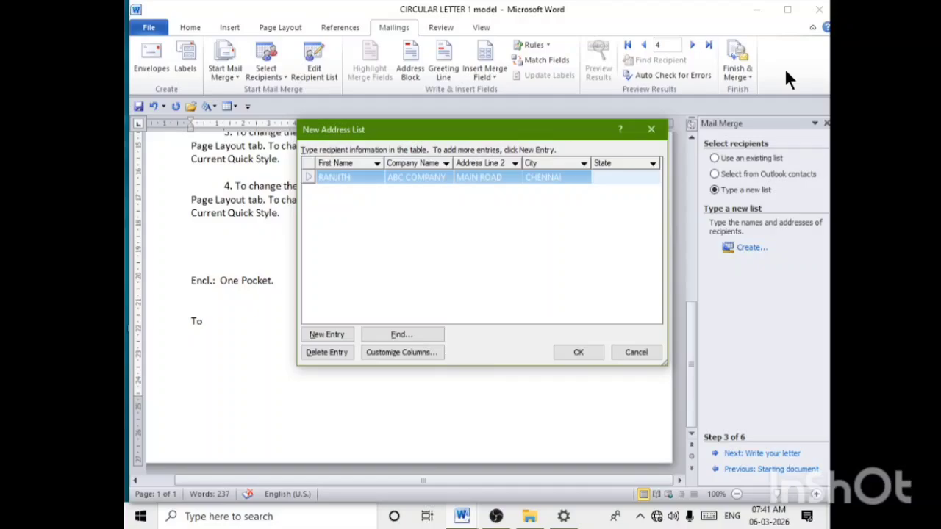
type("TN")
left_click_drag(612, 176, 589, 176)
Add a second recipient entry with the first name, company INFOSIS, street address, city and state.
left_click(342, 333)
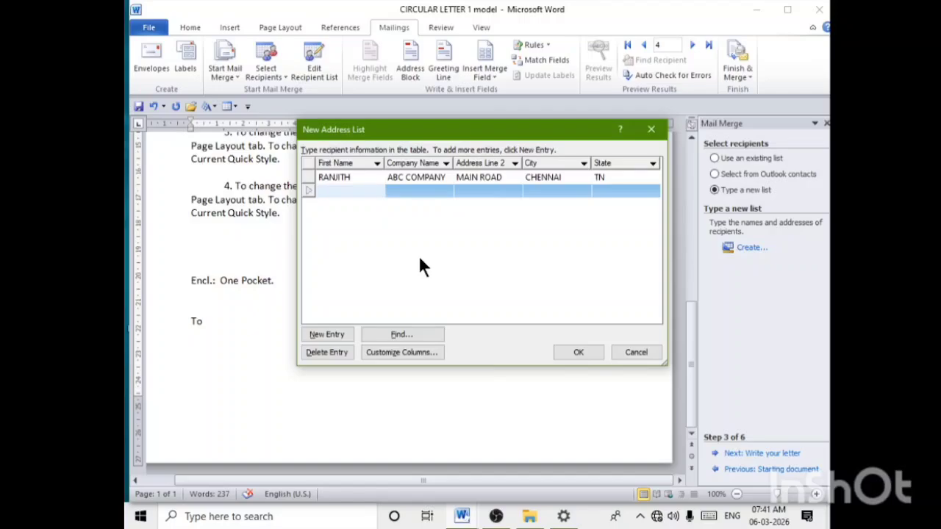
type("RAGUL")
key("Tab")
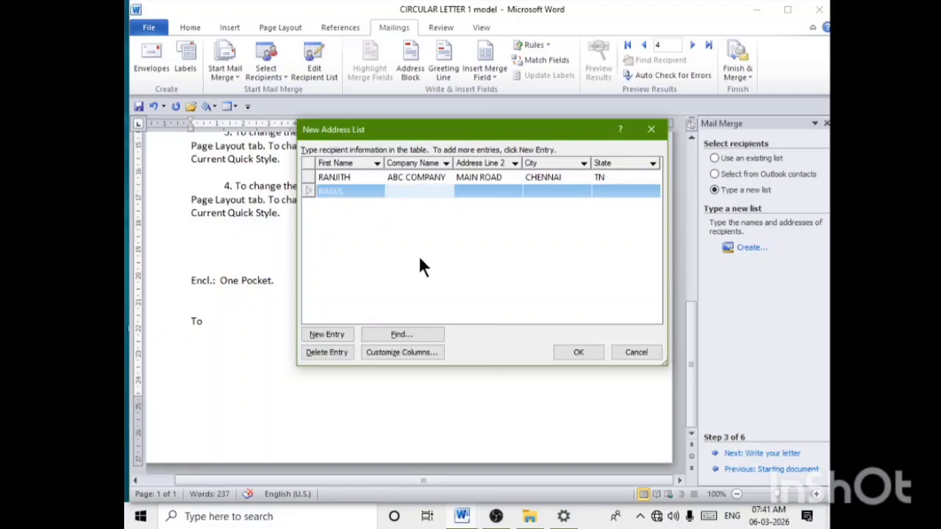
type("INFOSIS")
key("Tab")
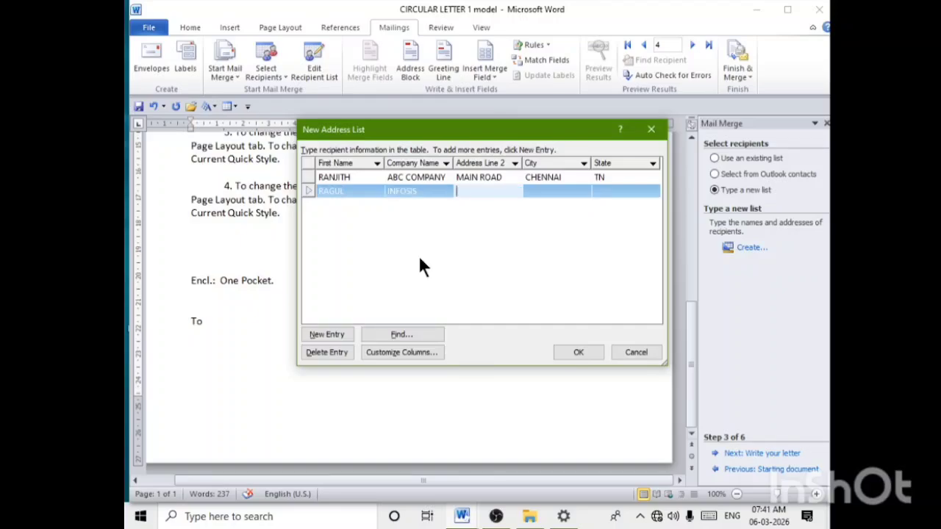
type("GANDHI SALAI")
key("Tab")
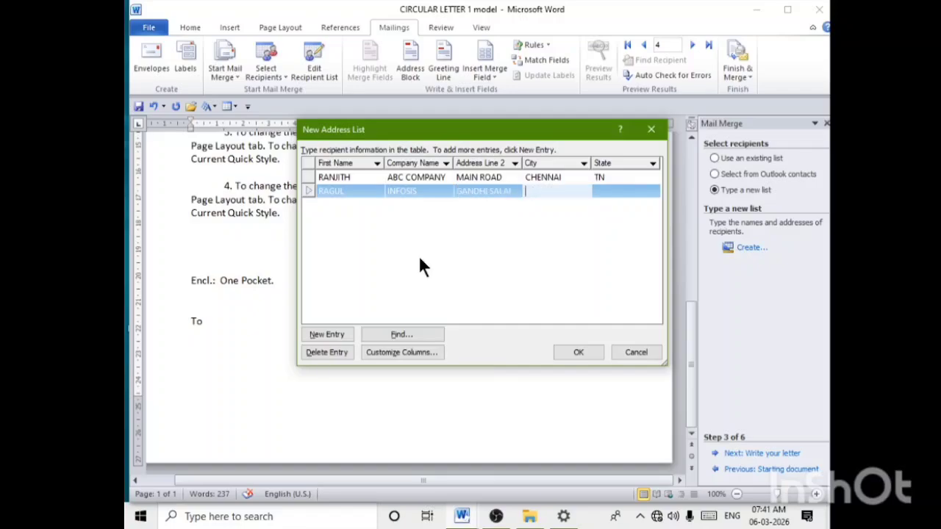
type("ERODE")
key("Tab")
type("TN")
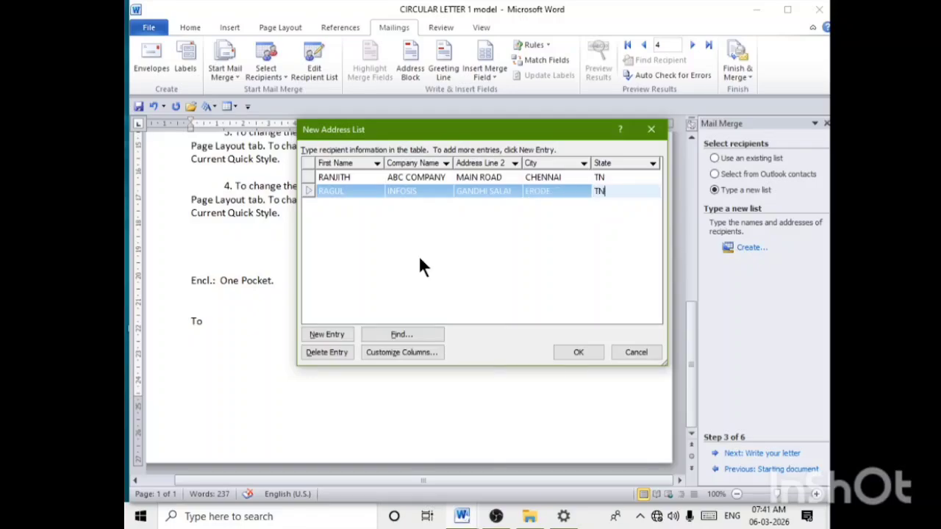
Add a third recipient entry with the first name, company INFORMATICS, street address, city and state.
left_click(329, 336)
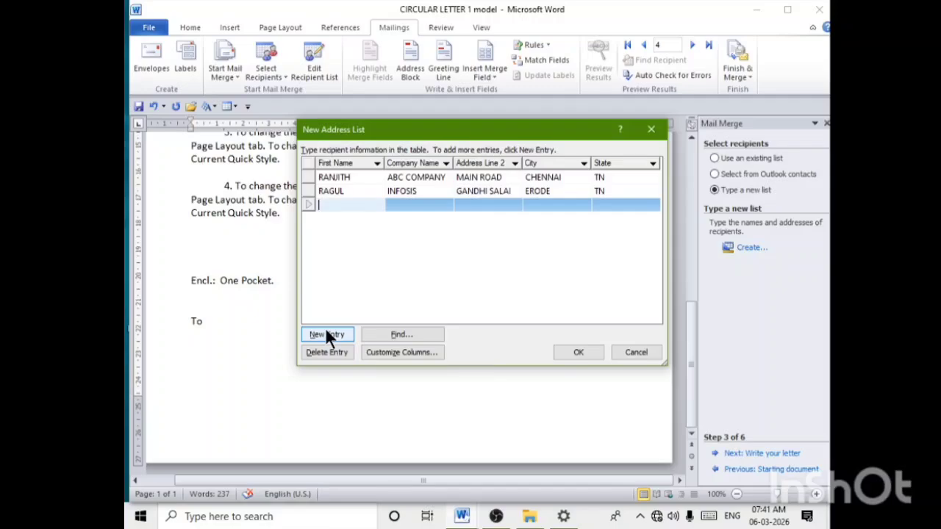
type("GOMATH")
key("Tab")
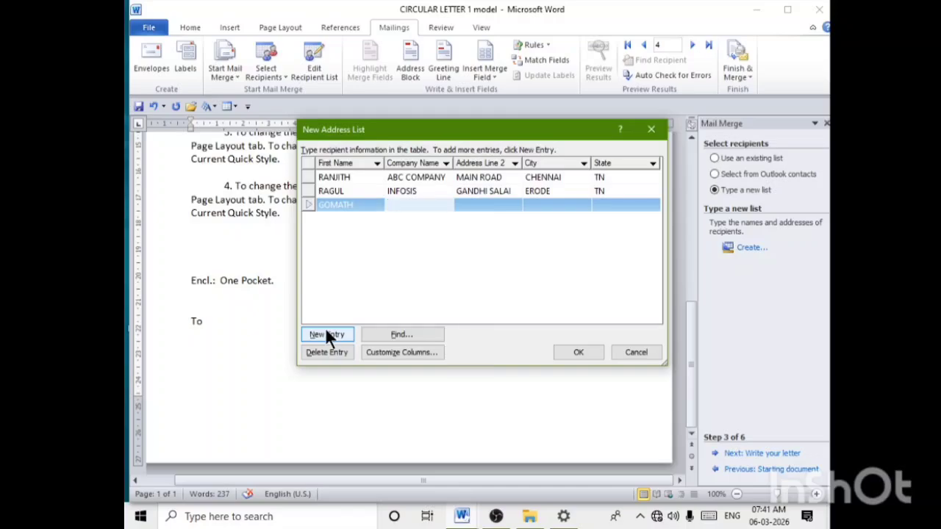
type("INFORMATICS")
key("Tab")
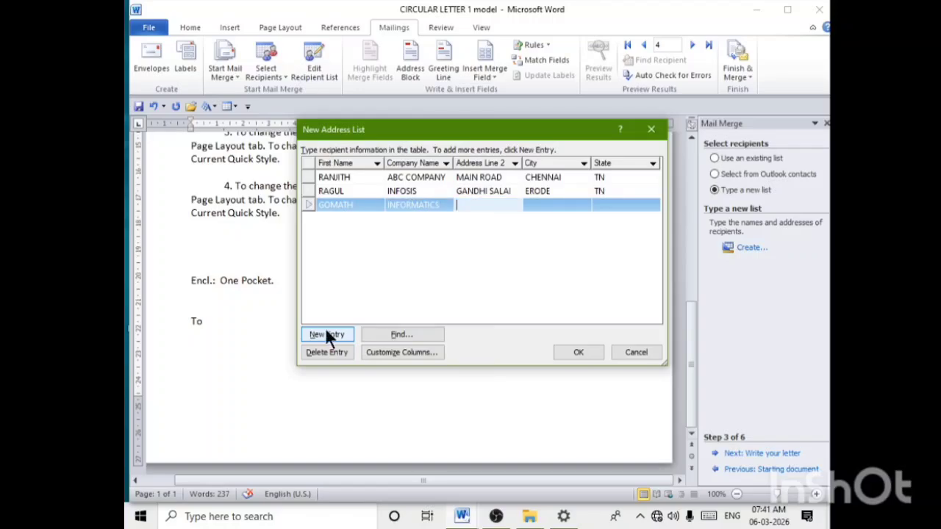
type("RAJAJI ROAD")
key("Tab")
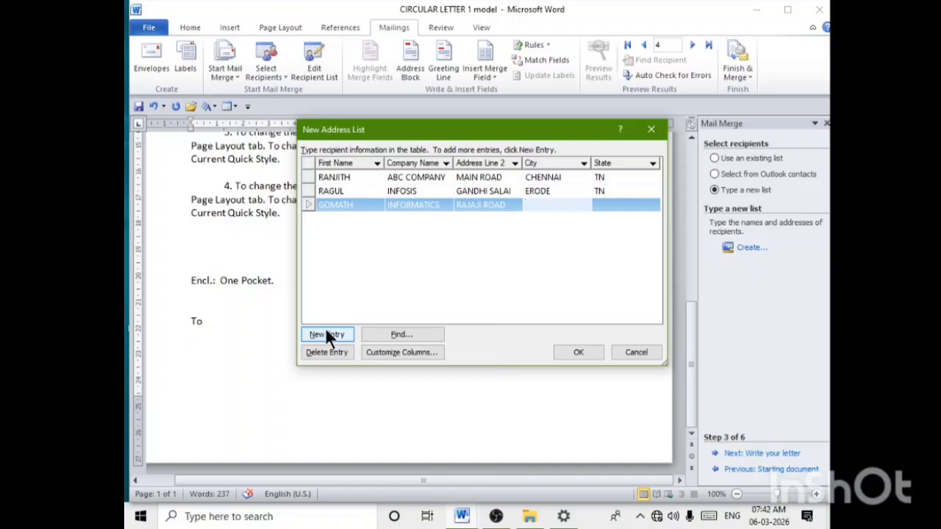
type("COVAI")
key("Tab")
type("TN")
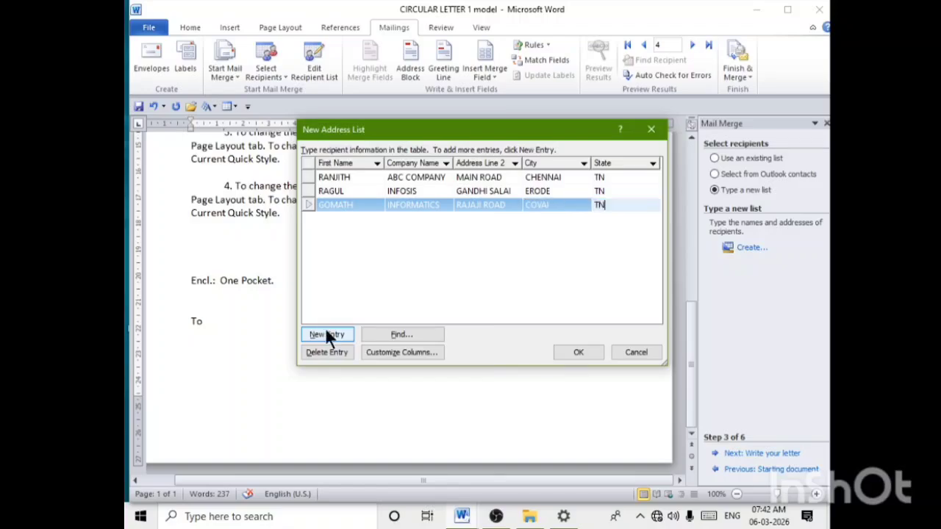
Add a fourth recipient entry with the first name, company IT COMPANY, street address, city and state.
left_click(336, 334)
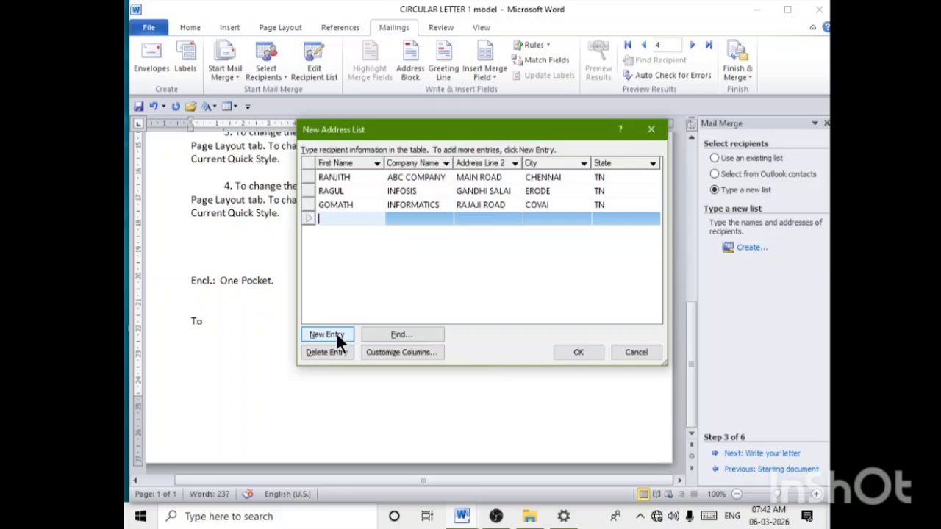
type("SHAGUL")
key("Tab")
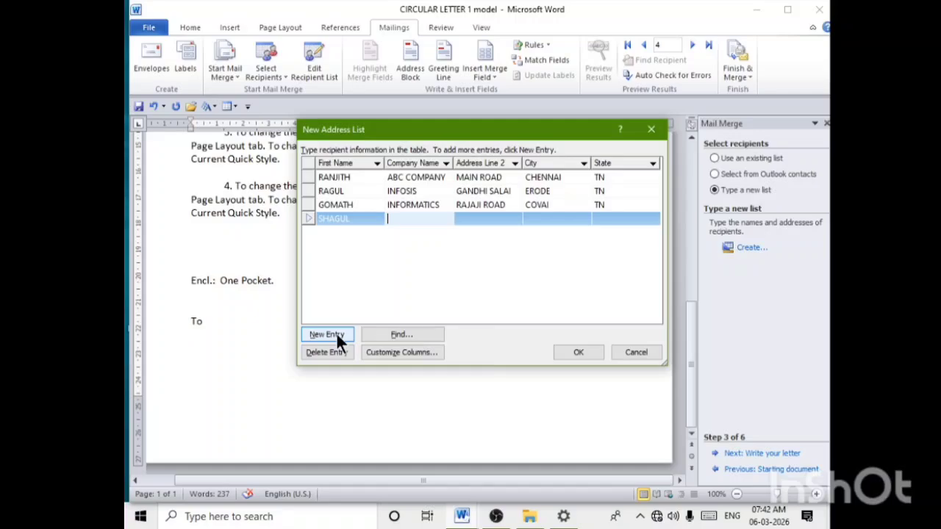
type("IT COMPANY")
key("Tab")
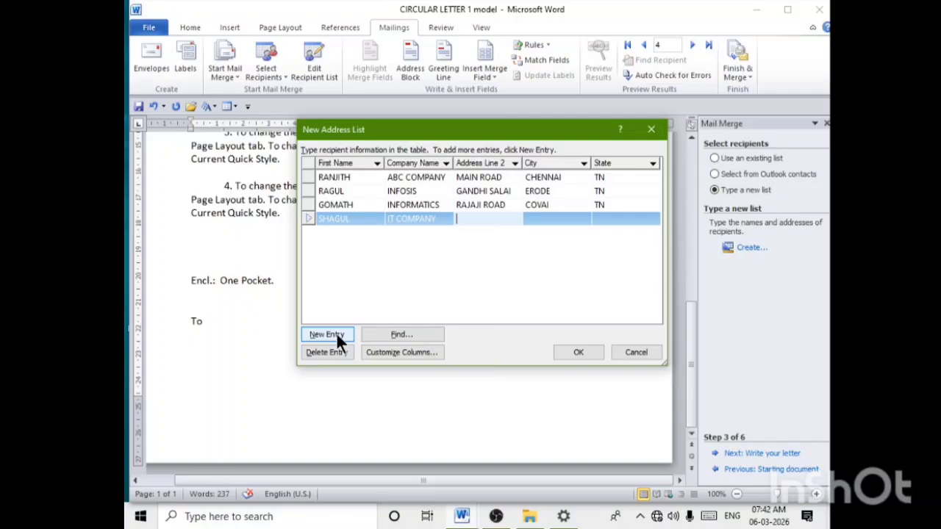
type("CHURCH ROAD")
key("Tab")
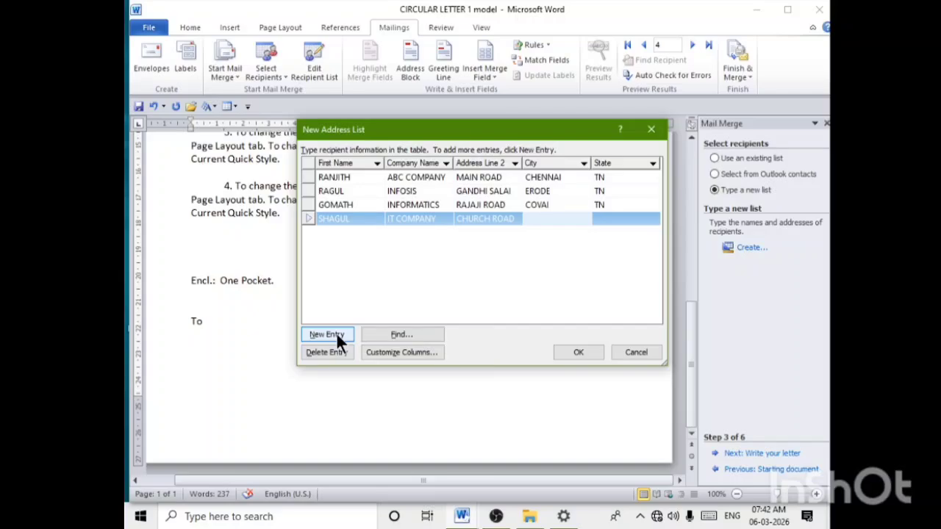
type("TRICHY")
key("Tab")
type("TN")
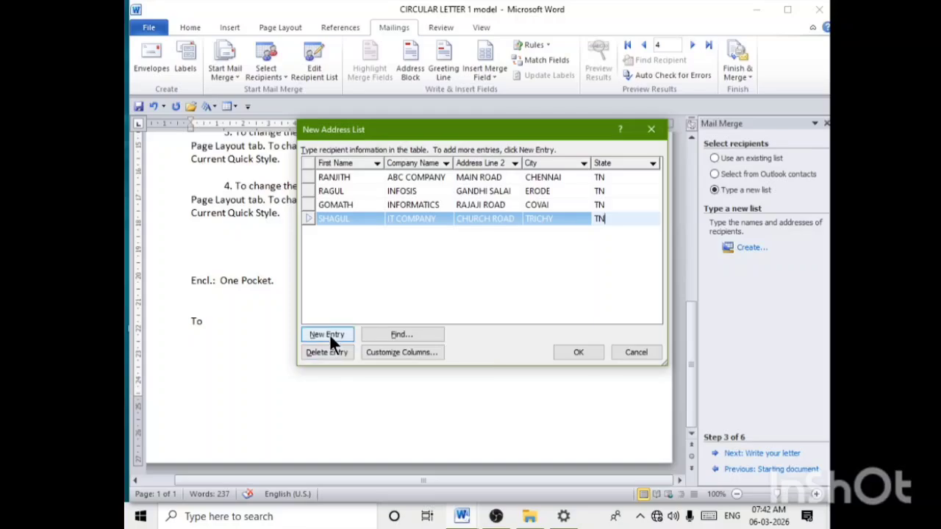
Add a fifth recipient entry with the first name, company GLOBAL INDUSTRIES, street address, city and state, followed by a blank entry.
left_click(329, 333)
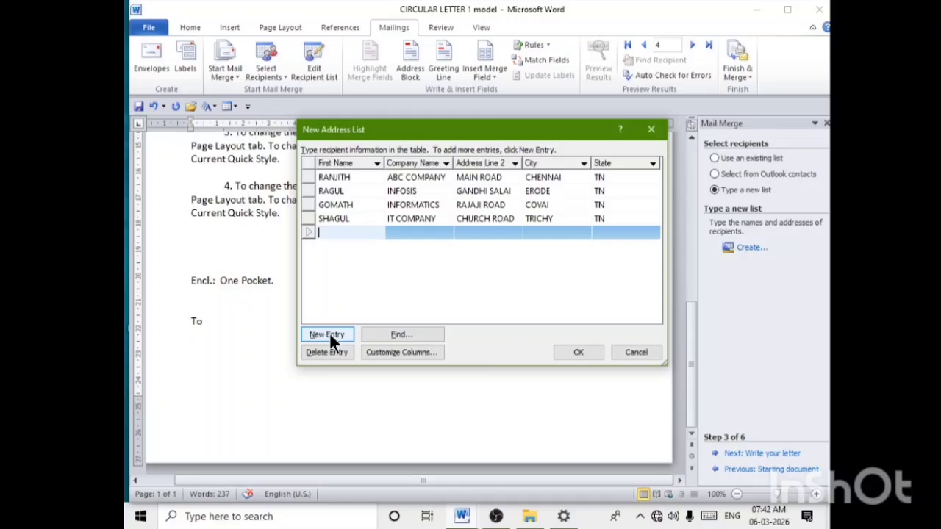
type("RAJAMANI")
key("Tab")
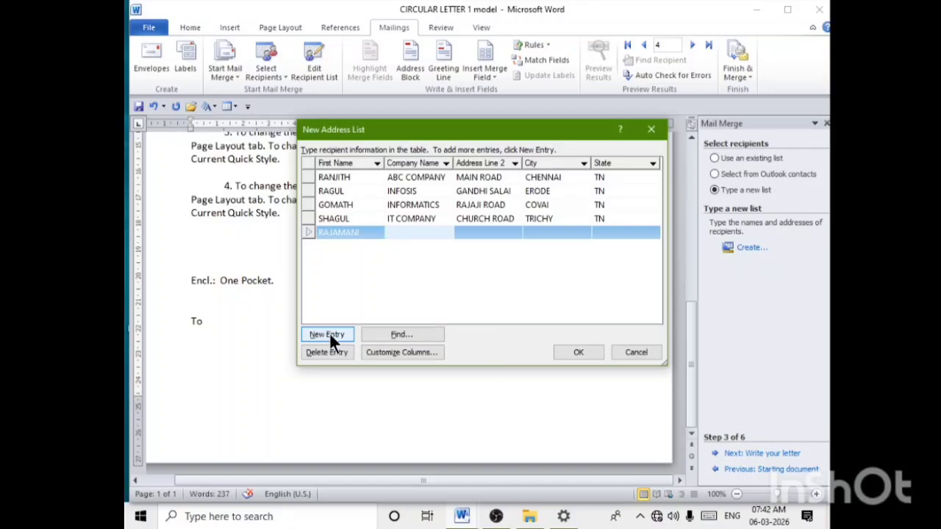
type("GLOBAL INDUSTRIES")
key("Tab")
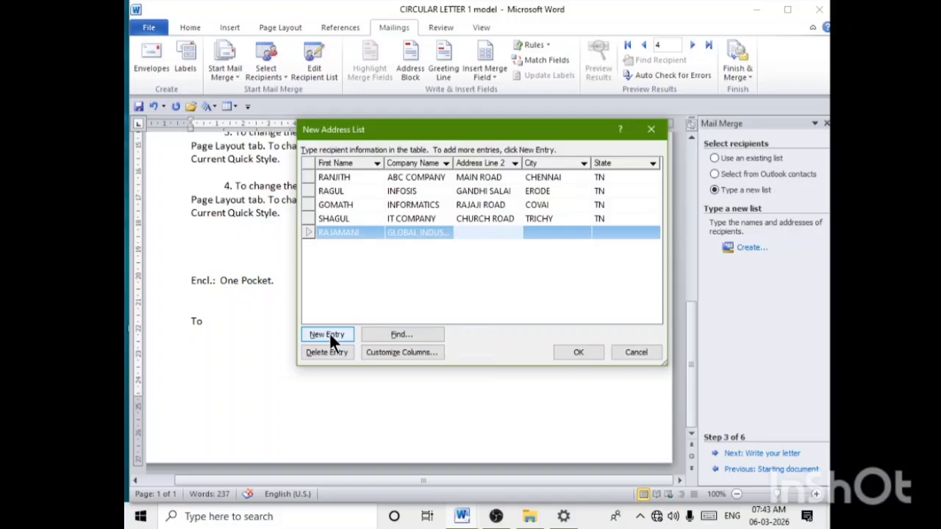
type("SOUTH STREET")
key("Tab")
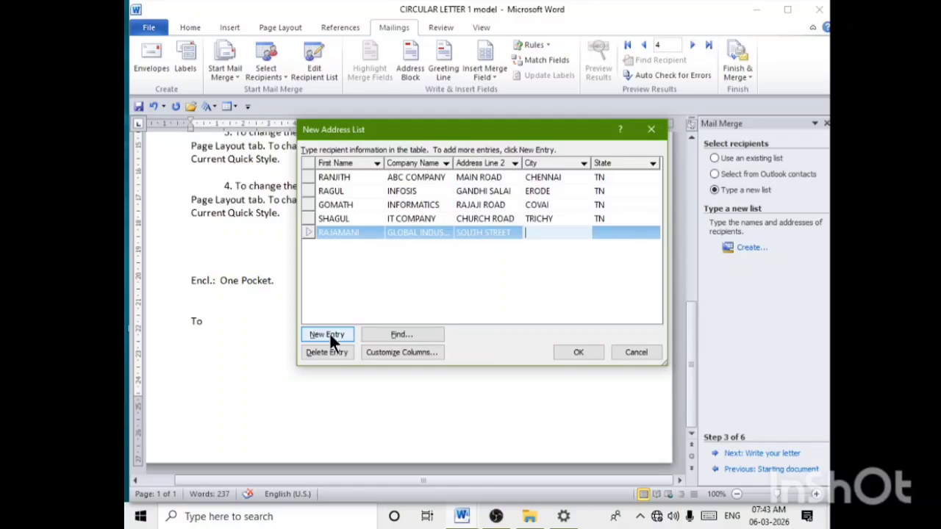
type("VILLUPURAM")
key("Tab")
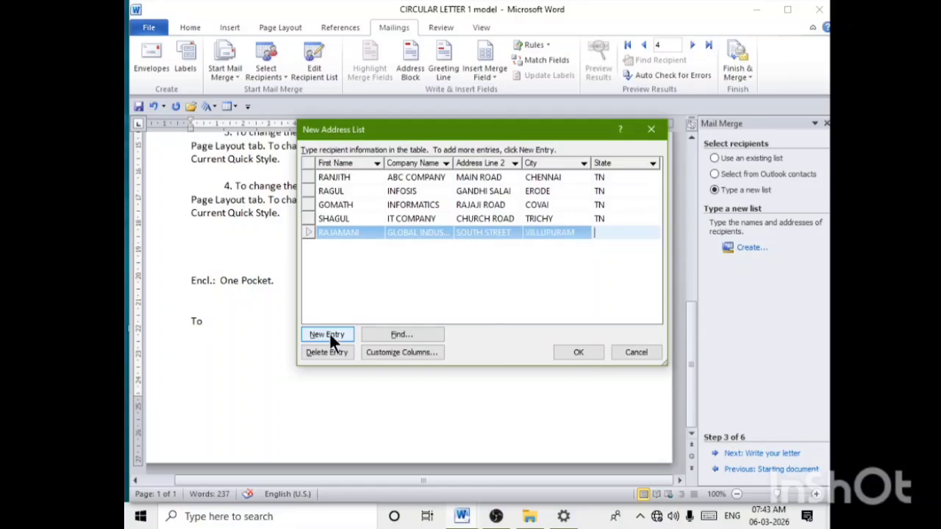
type("TN")
left_click(331, 334)
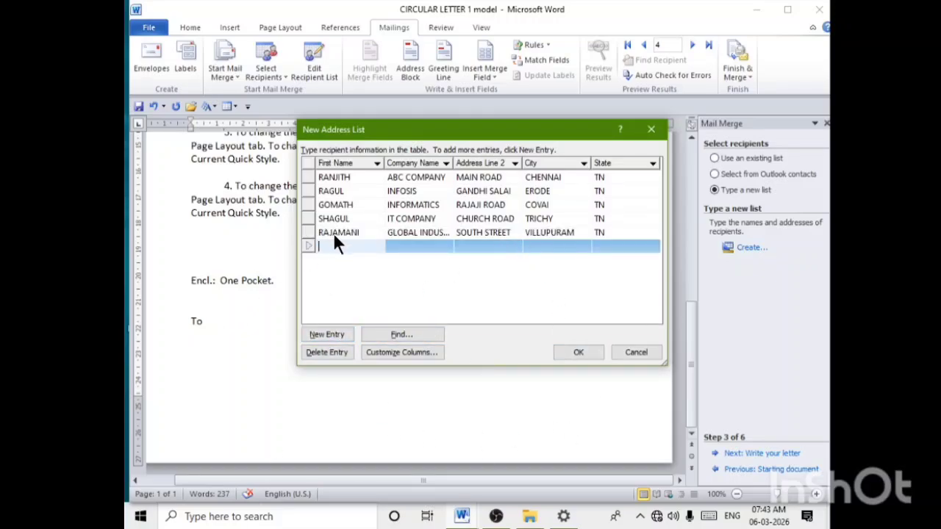
Finish the address list and choose the Desktop as the folder to save it in.
left_click(577, 353)
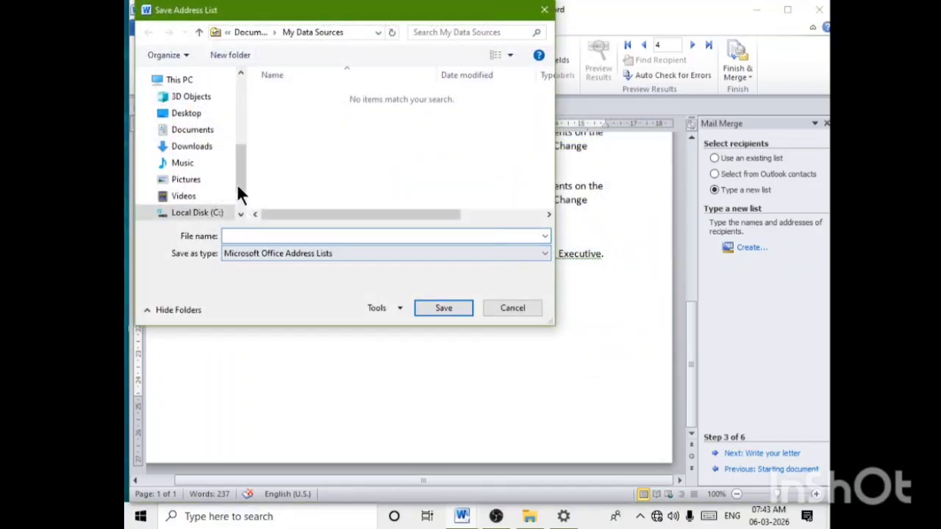
left_click_drag(237, 166, 238, 93)
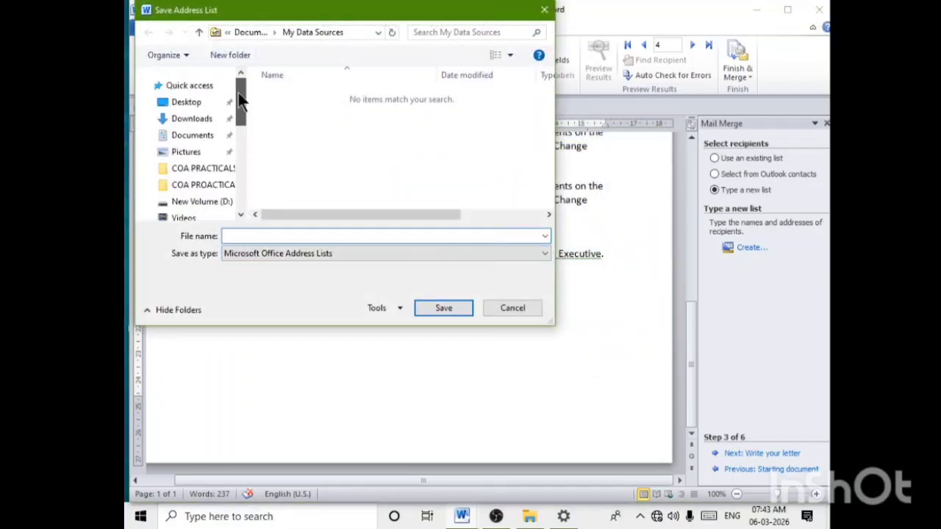
left_click(186, 102)
Save the address list under the file name COMPANY PROPRIETORS.
left_click(473, 236)
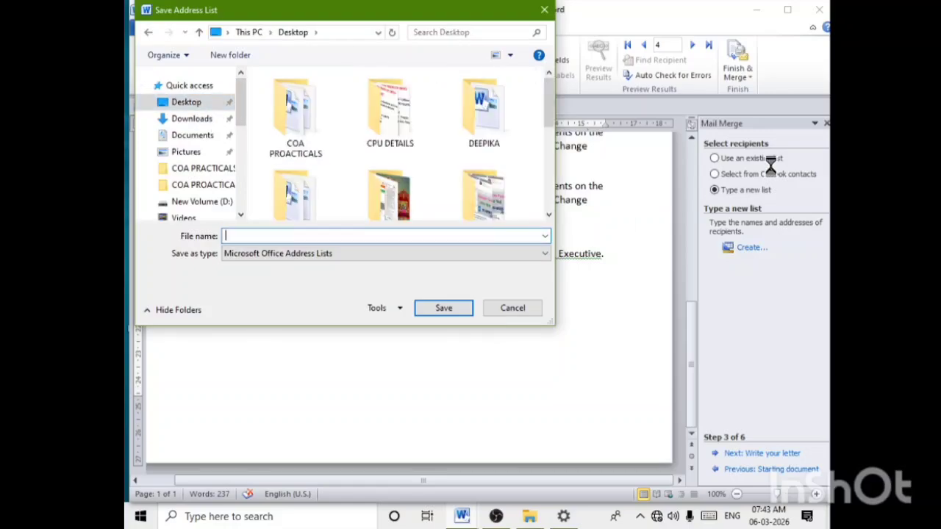
type("EMPLOY")
key("BackSpace")
key("BackSpace")
key("BackSpace")
key("BackSpace")
key("BackSpace")
key("BackSpace")
type("PRO")
type("PRIETO")
type("RS")
type("COMPANY")
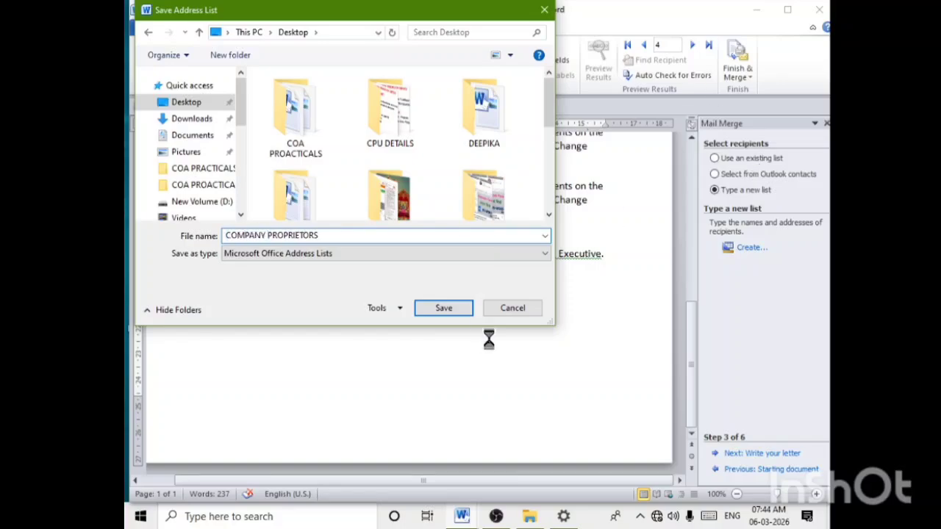
left_click(450, 309)
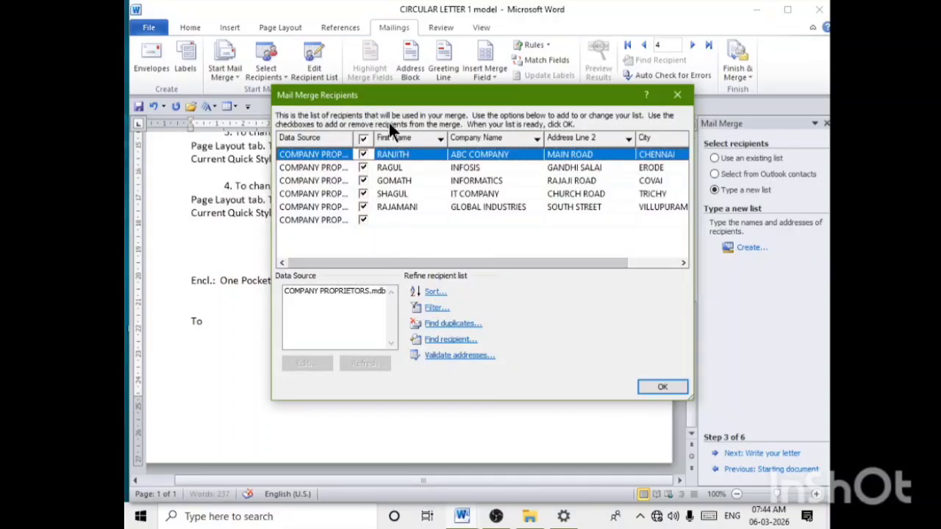
View the recipient sort options without applying any, accept all merge recipients and advance the wizard to writing the letter.
left_click(437, 294)
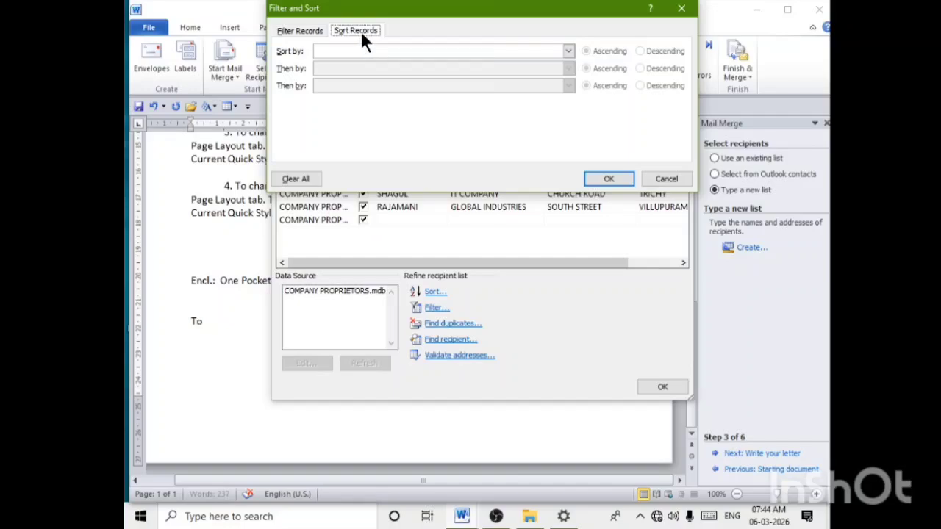
left_click(681, 9)
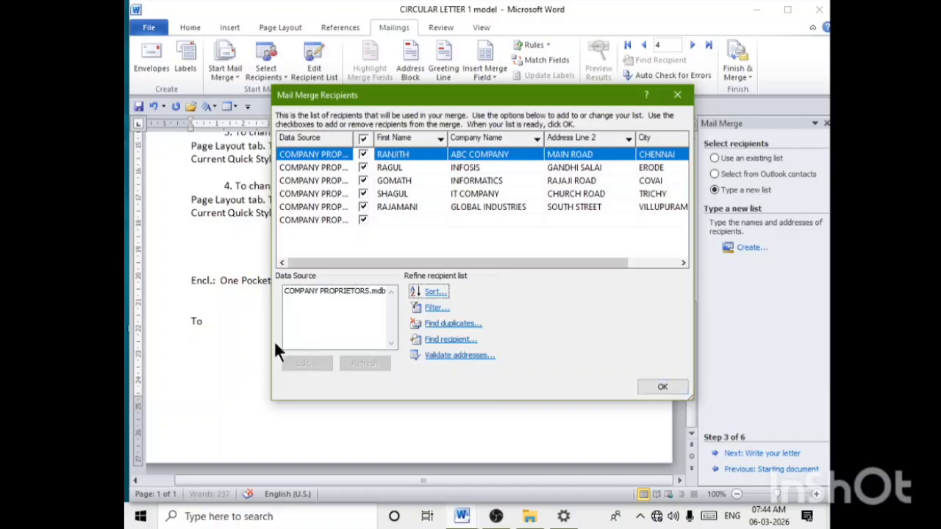
left_click(672, 389)
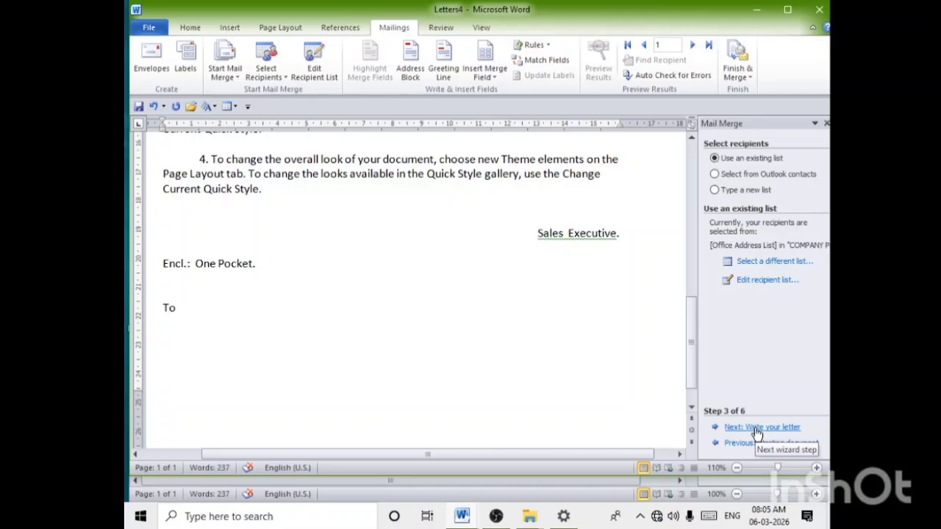
left_click(757, 432)
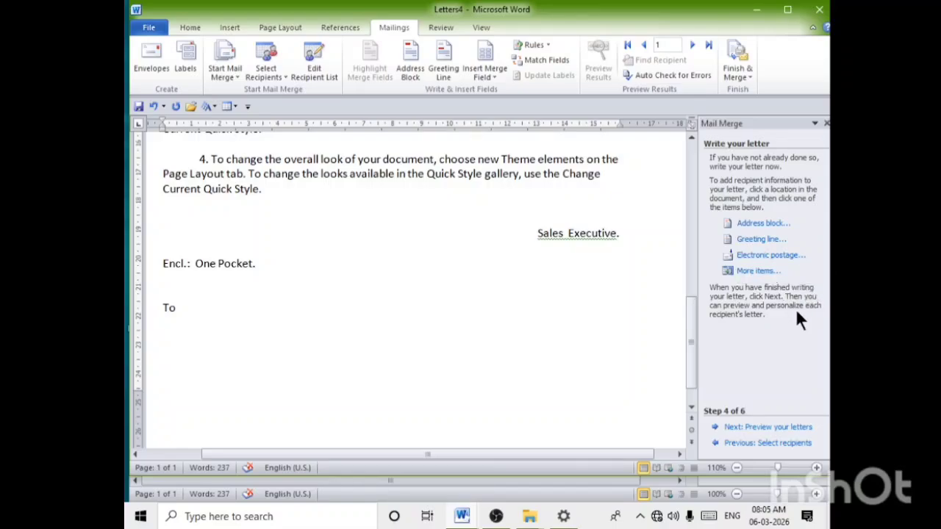
Insert the merge fields First Name, Company Name, Address Line 2, City and State on the line below "To".
left_click(762, 271)
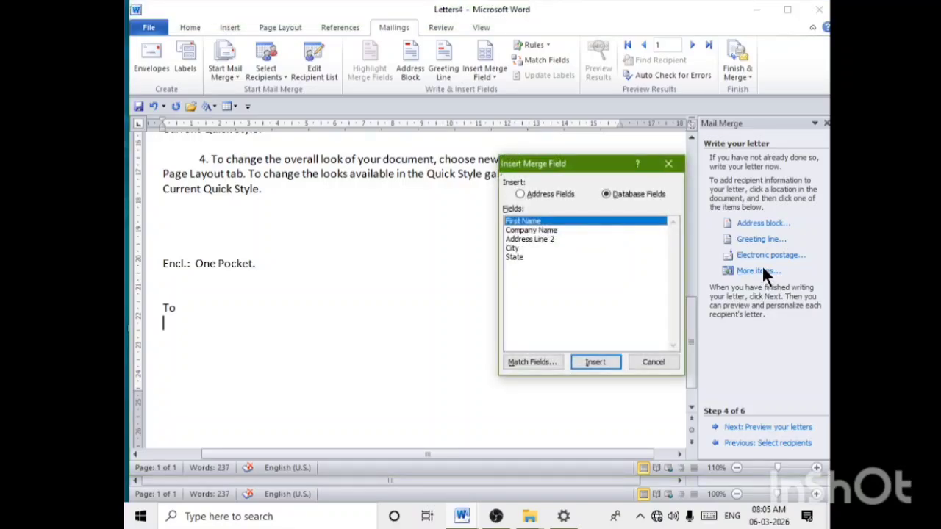
left_click(593, 362)
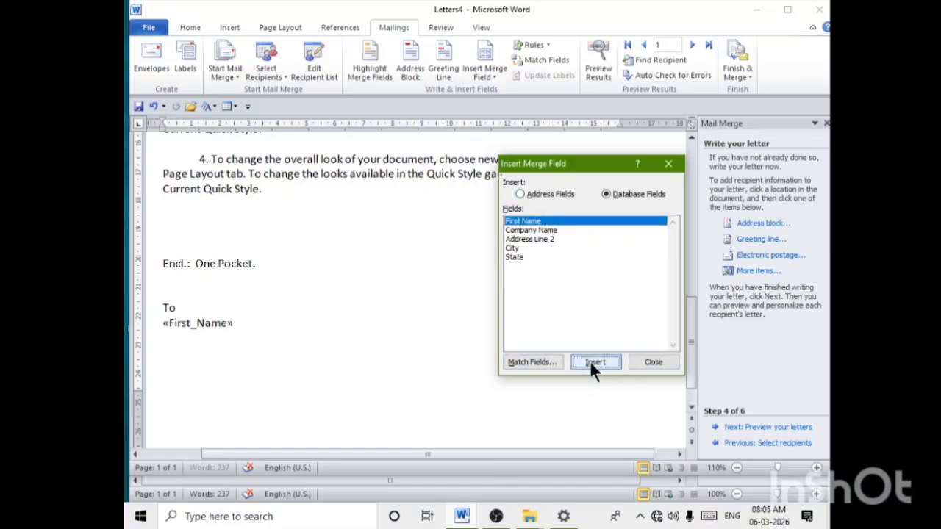
left_click(544, 229)
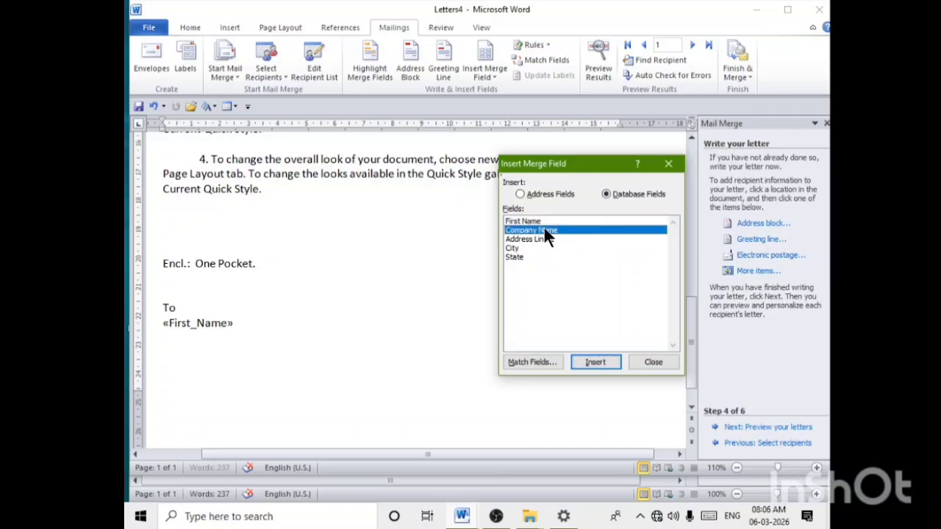
left_click(596, 363)
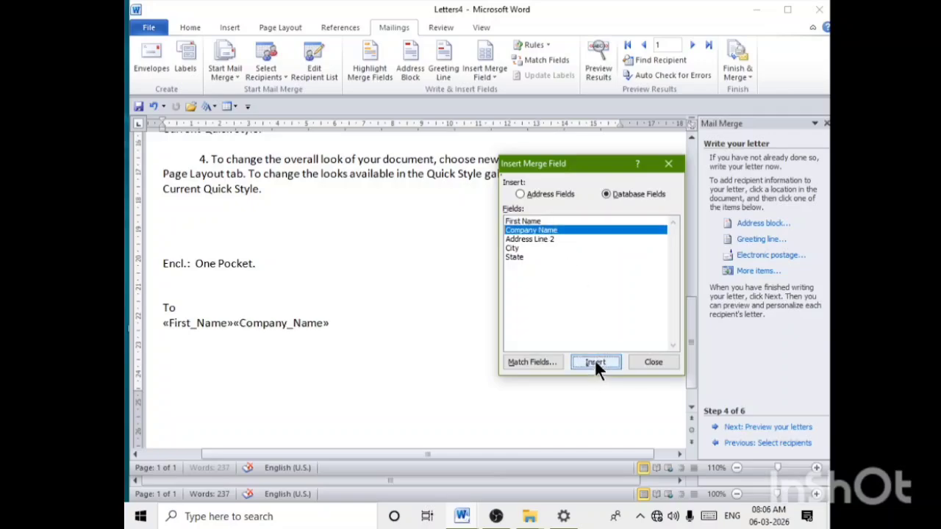
left_click(529, 239)
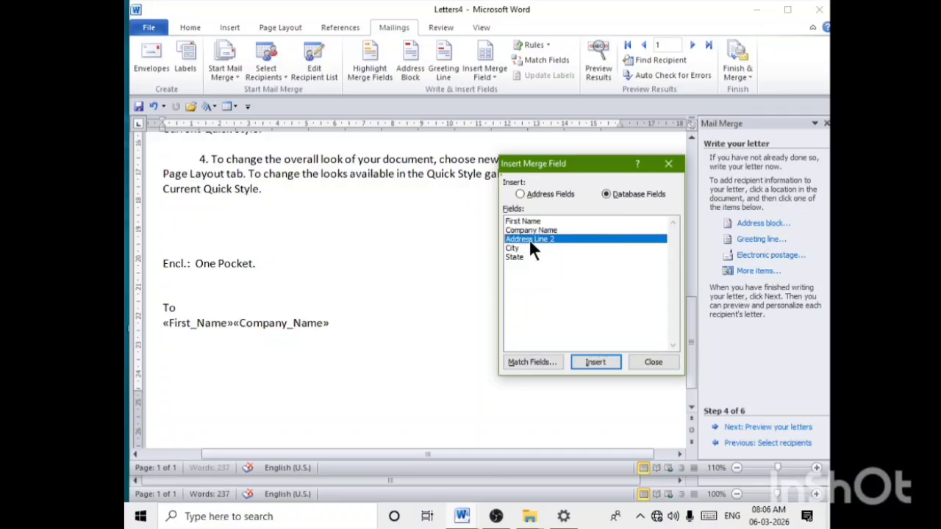
left_click(593, 361)
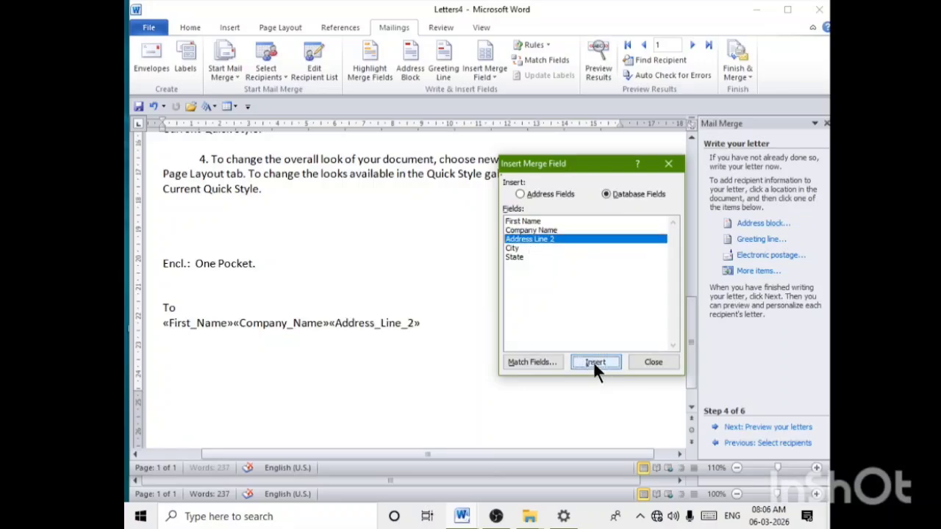
left_click(519, 248)
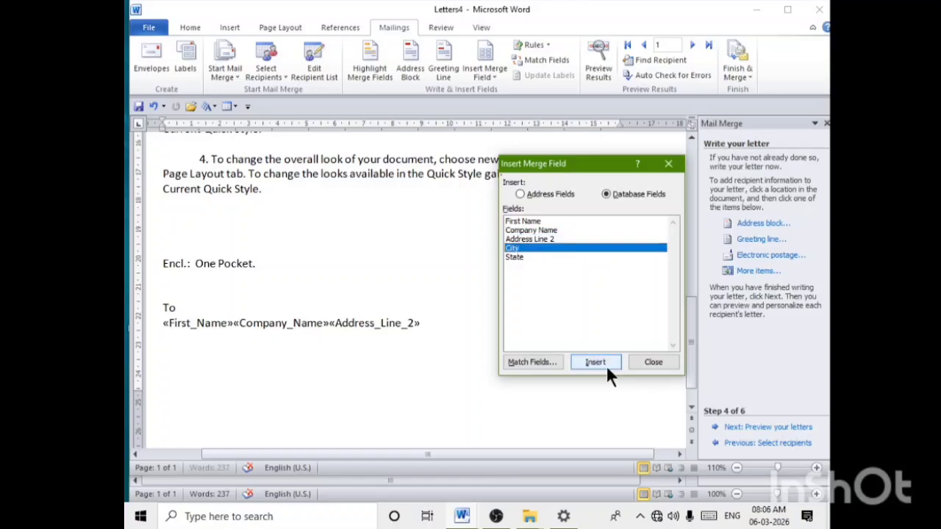
left_click(604, 363)
left_click(516, 257)
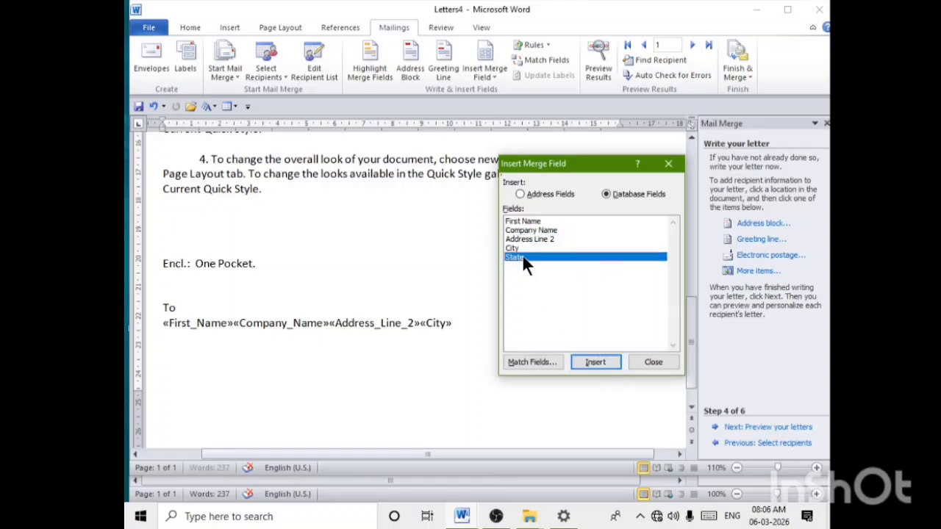
left_click(596, 360)
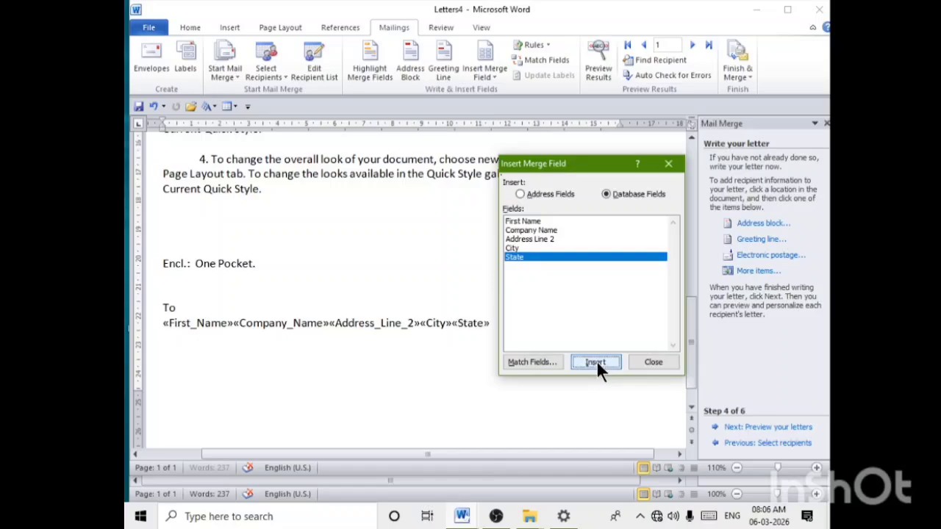
left_click(654, 361)
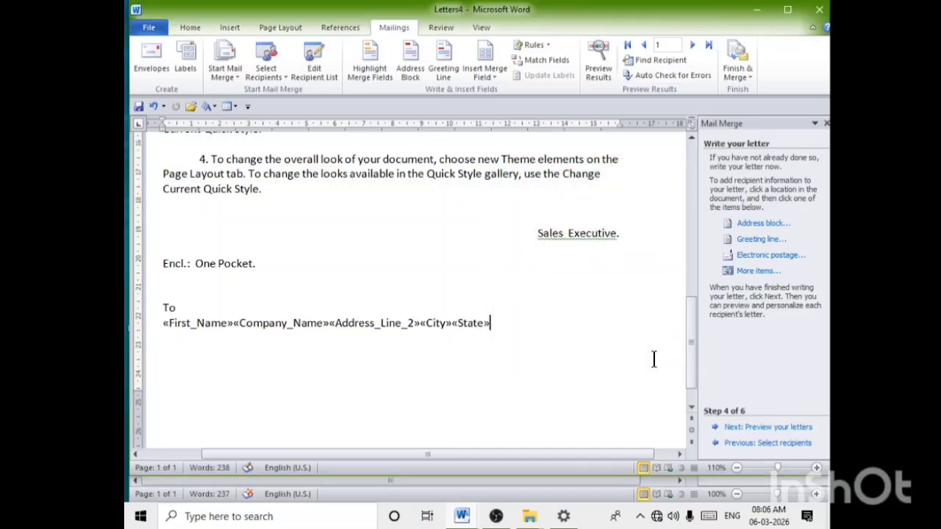
Put the Company Name, Address Line 2, City and State merge fields each on a separate line below First Name.
left_click(250, 326)
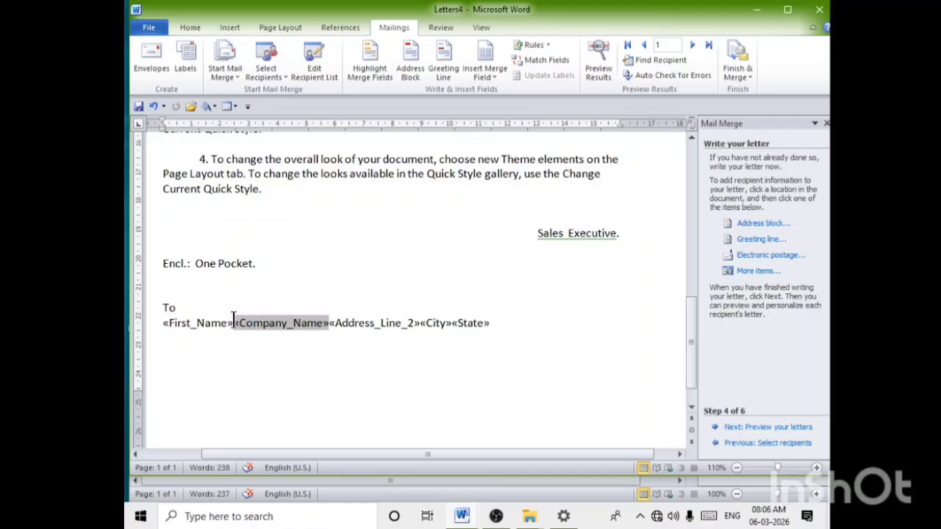
left_click(233, 322)
key("Return")
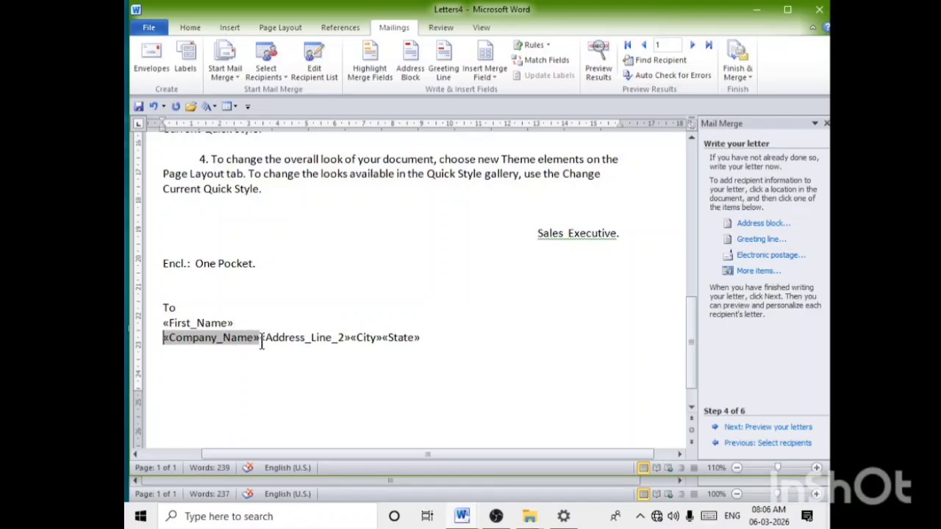
left_click(261, 338)
key("Return")
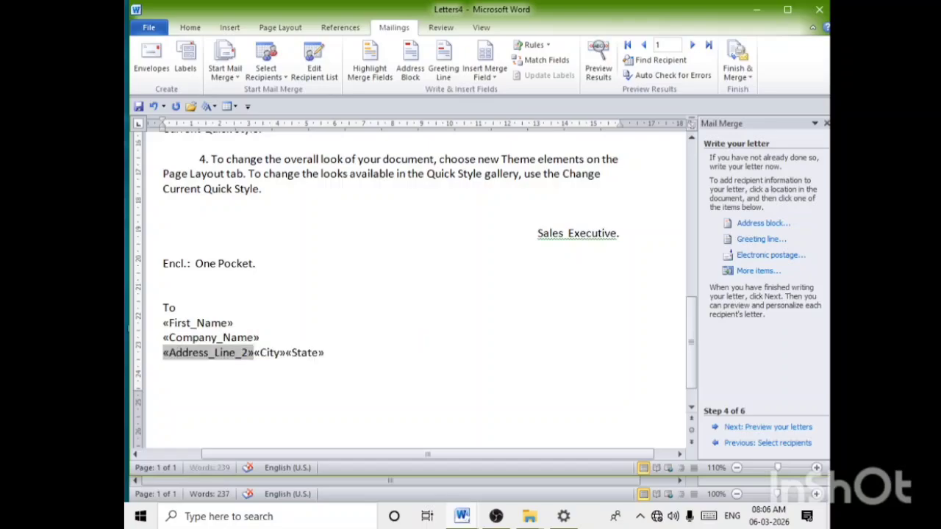
left_click(253, 354)
key("Return")
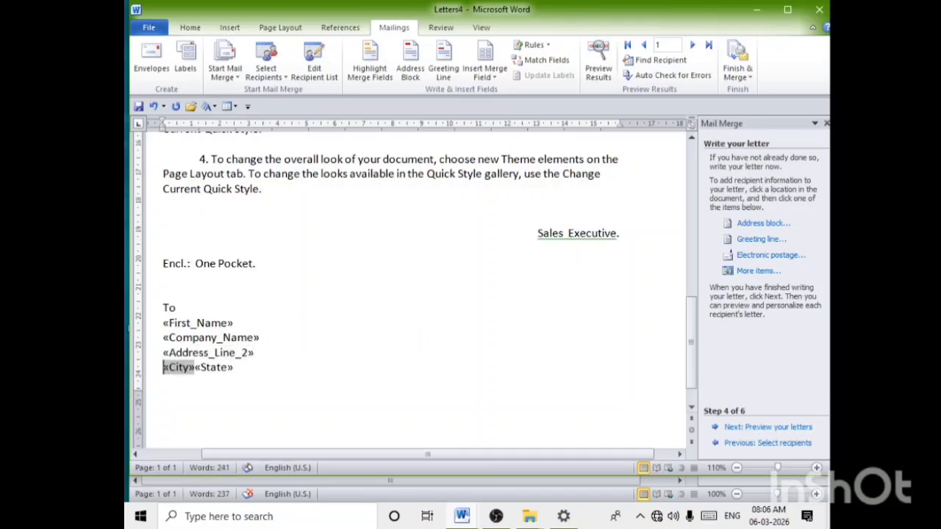
left_click(195, 369)
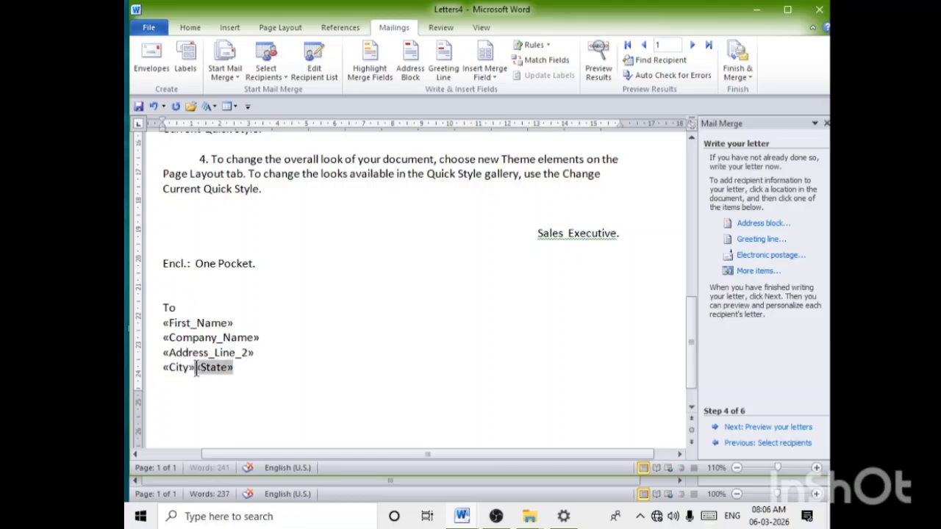
key("Return")
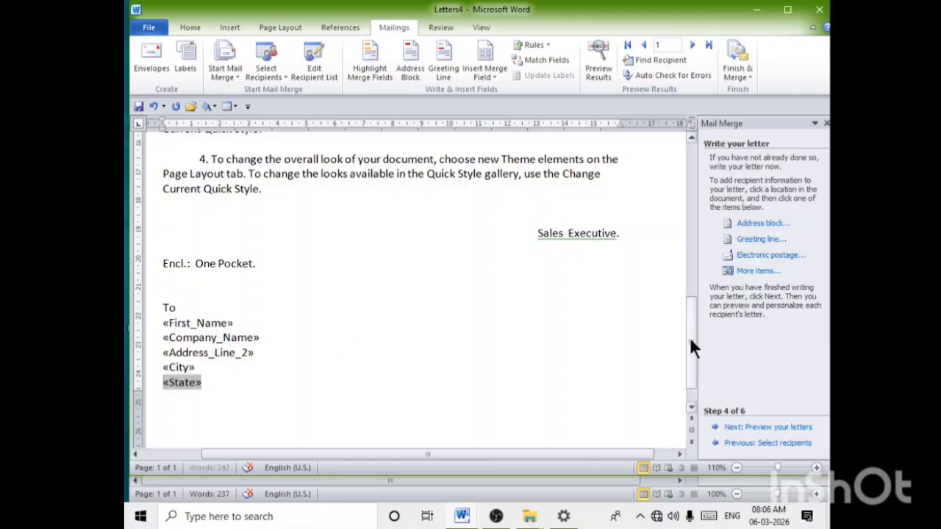
Advance the merge wizard to the letter preview and go through the recipients' address blocks from recipient 1 to 6.
left_click_drag(690, 339, 692, 361)
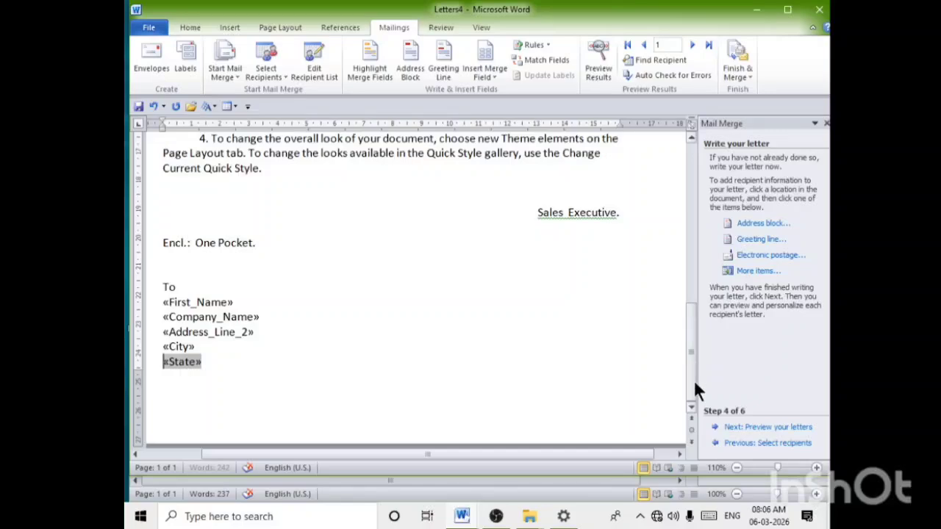
left_click(794, 434)
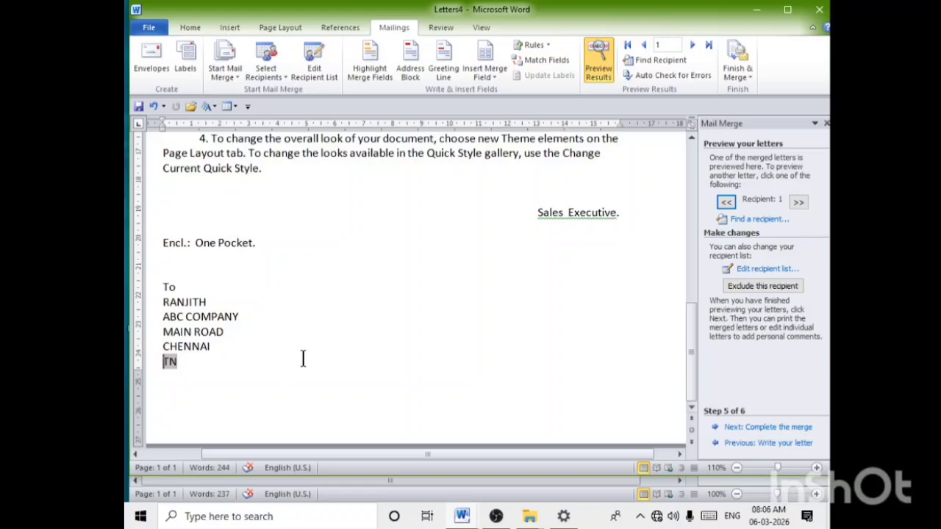
left_click(799, 203)
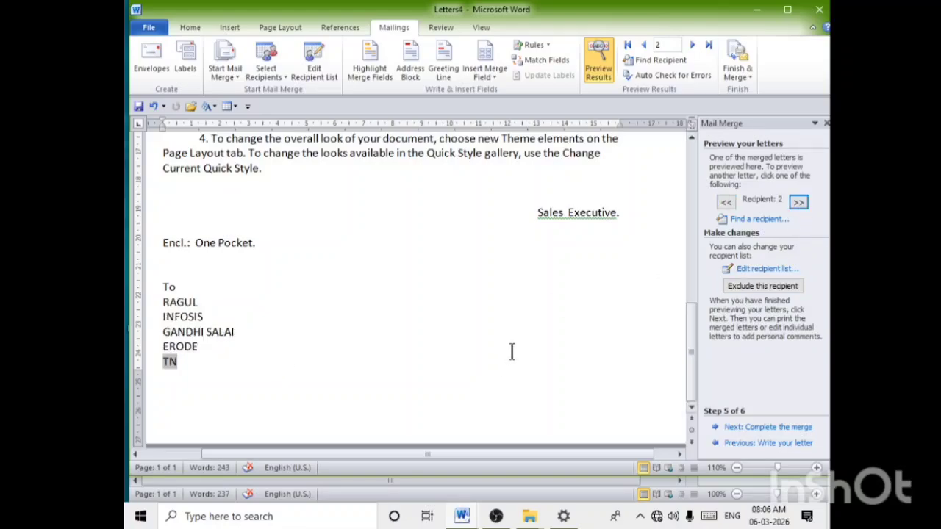
scroll(511, 344, "up", 6)
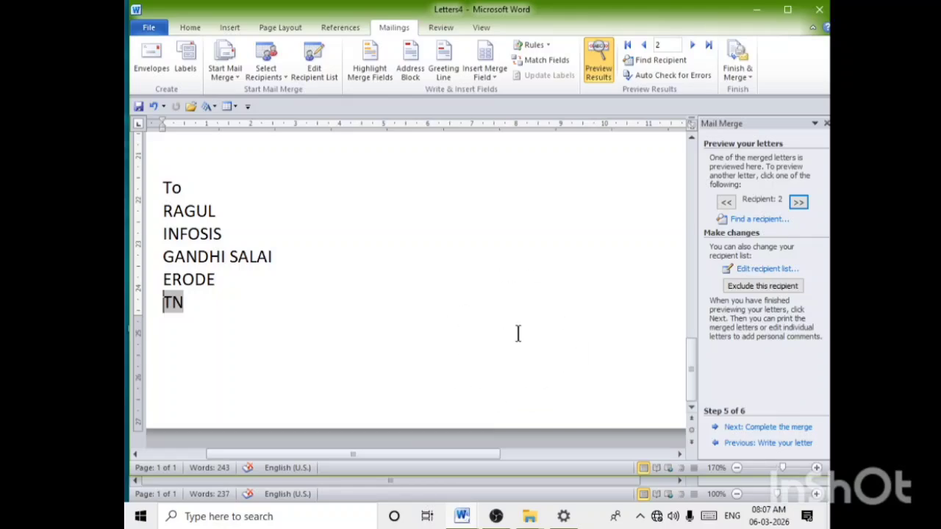
scroll(519, 332, "up", 3)
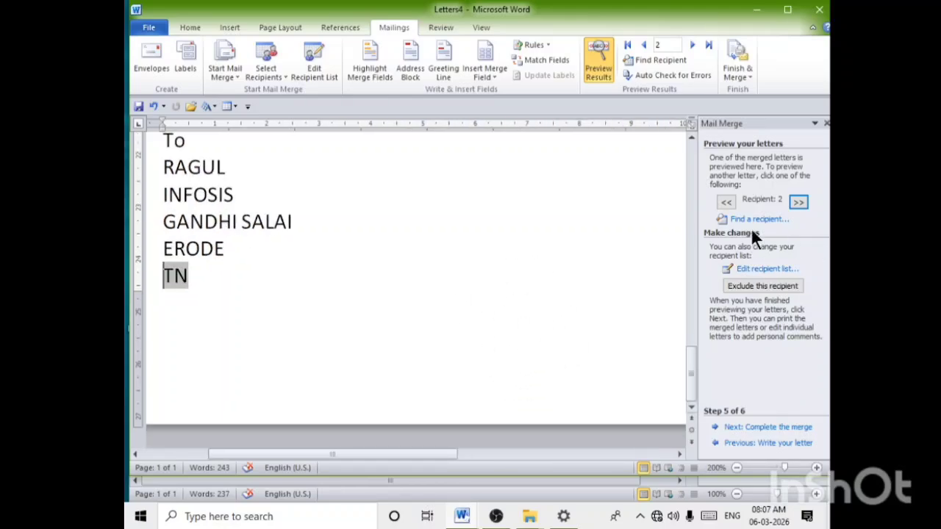
left_click(725, 202)
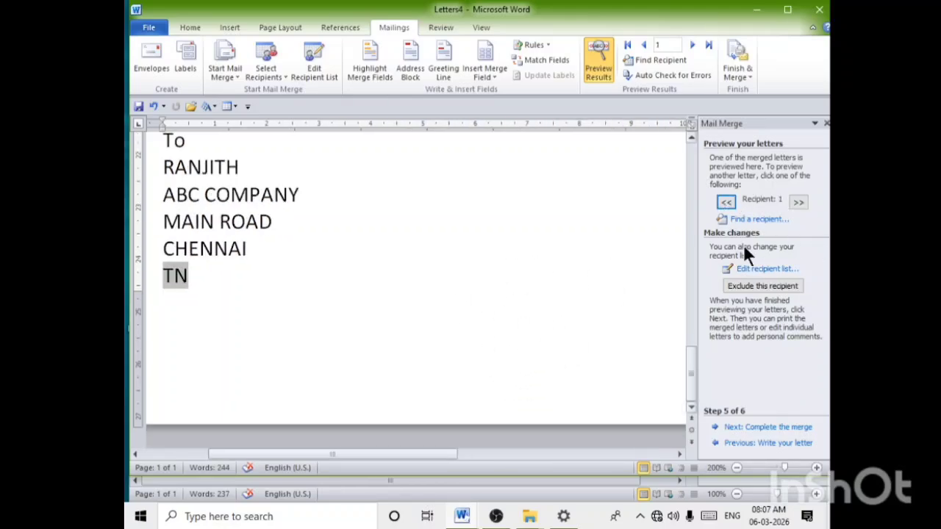
left_click(801, 203)
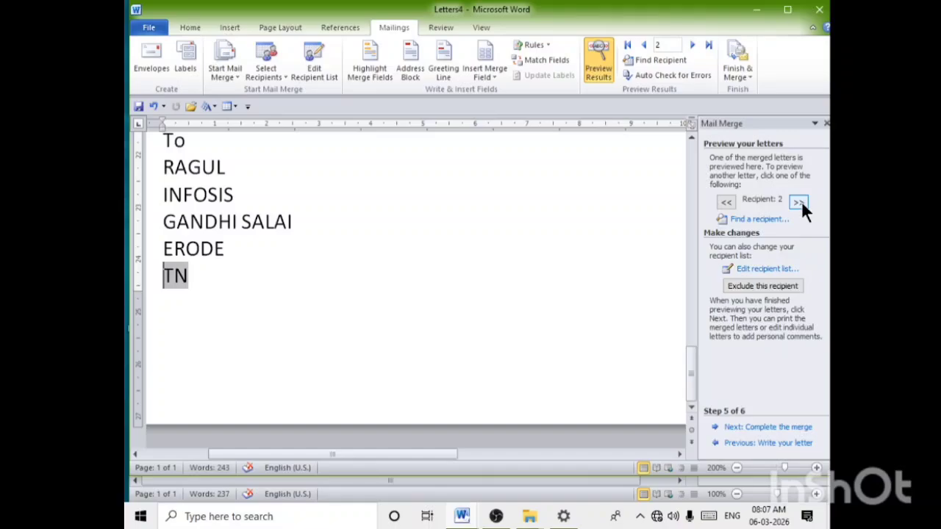
left_click(800, 203)
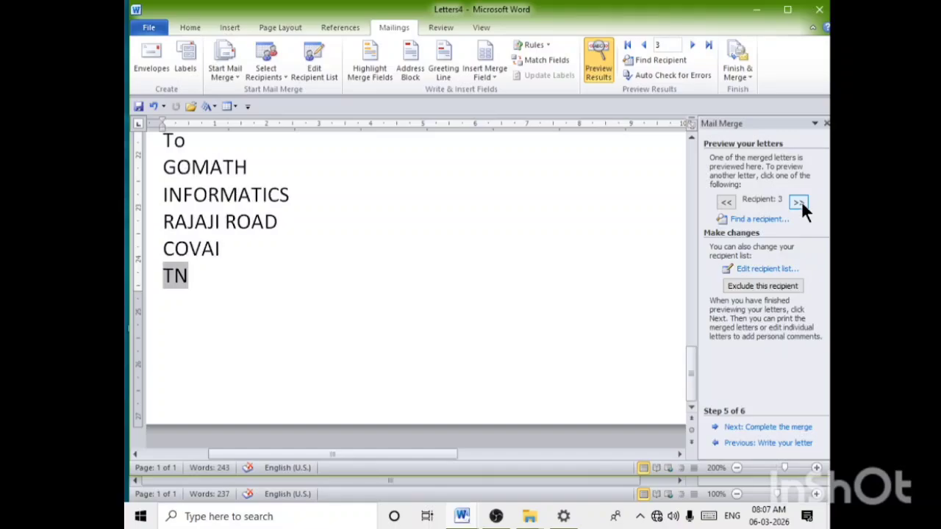
left_click(799, 203)
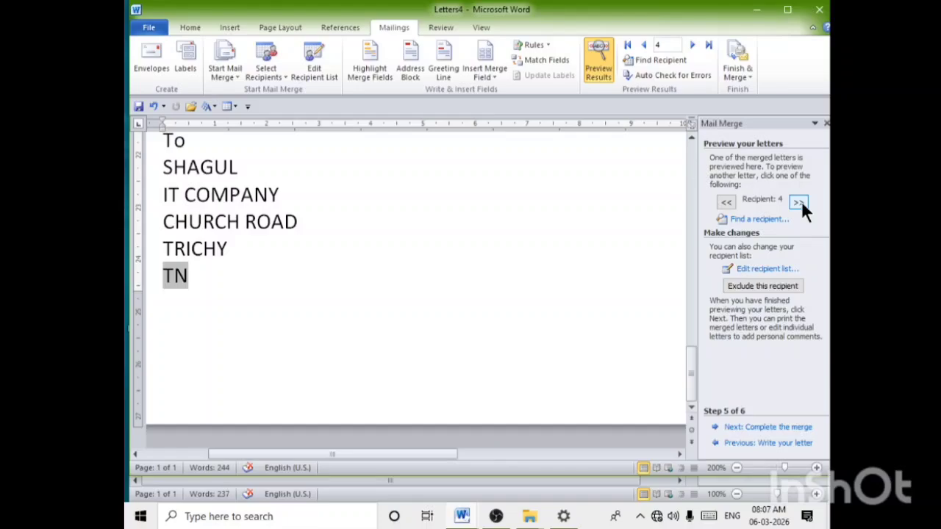
left_click(800, 203)
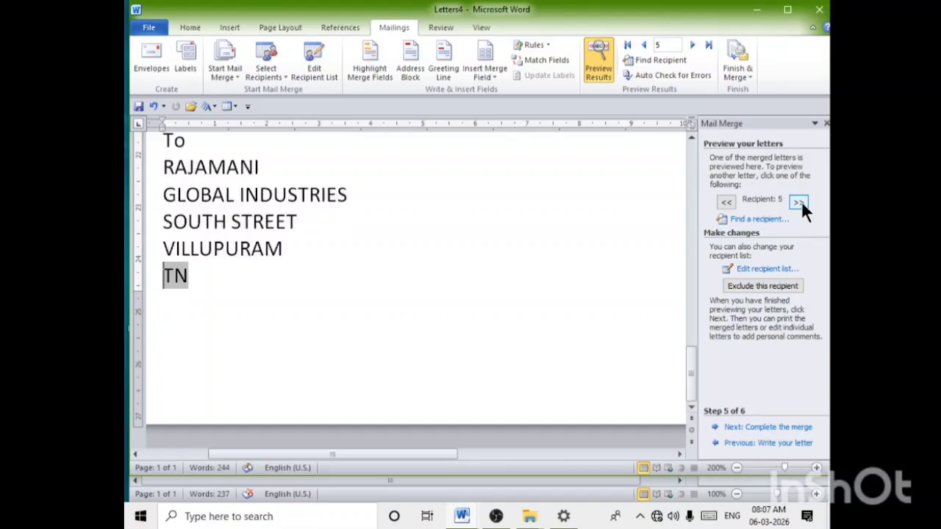
left_click(799, 203)
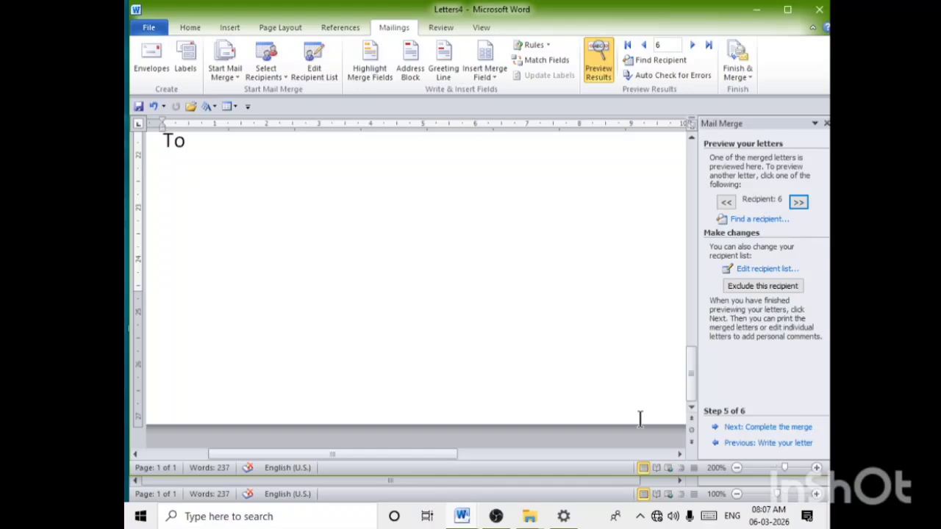
Advance the wizard to completing the merge and merge all records into a new document of individual letters.
left_click(798, 434)
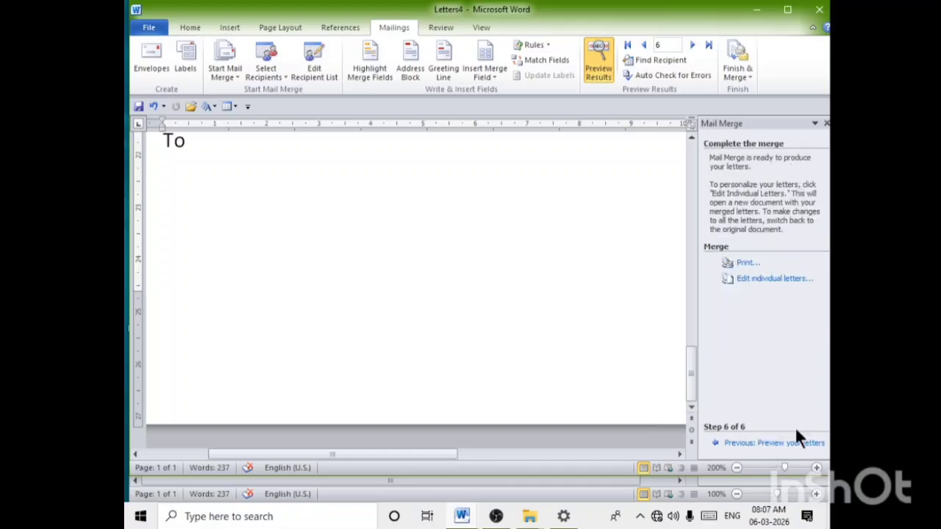
scroll(638, 276, "up", 2)
scroll(638, 276, "up", 5)
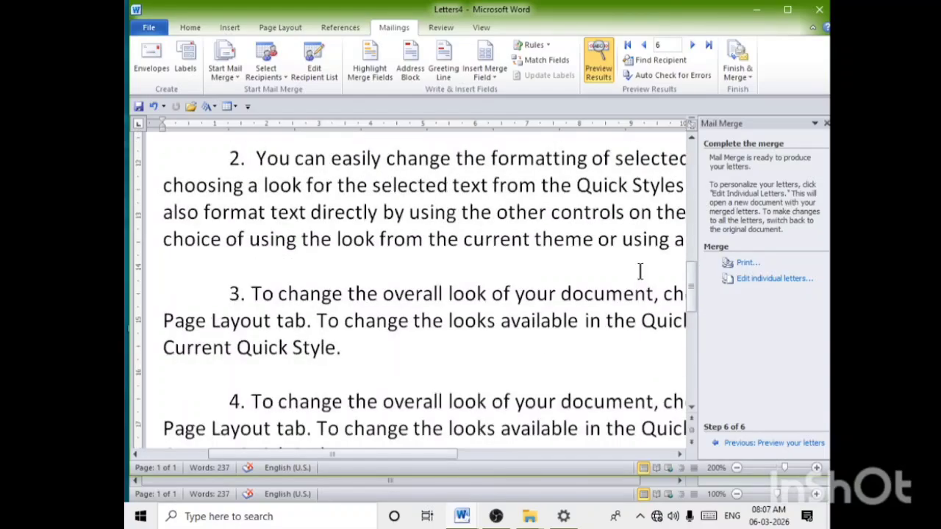
scroll(640, 272, "up", 5)
scroll(640, 272, "down", 10, "ctrl")
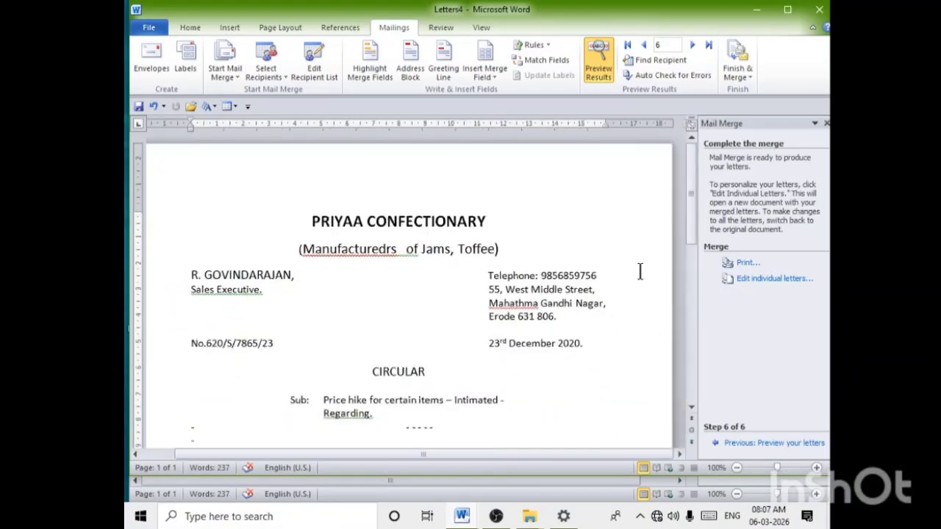
scroll(605, 371, "down", 15)
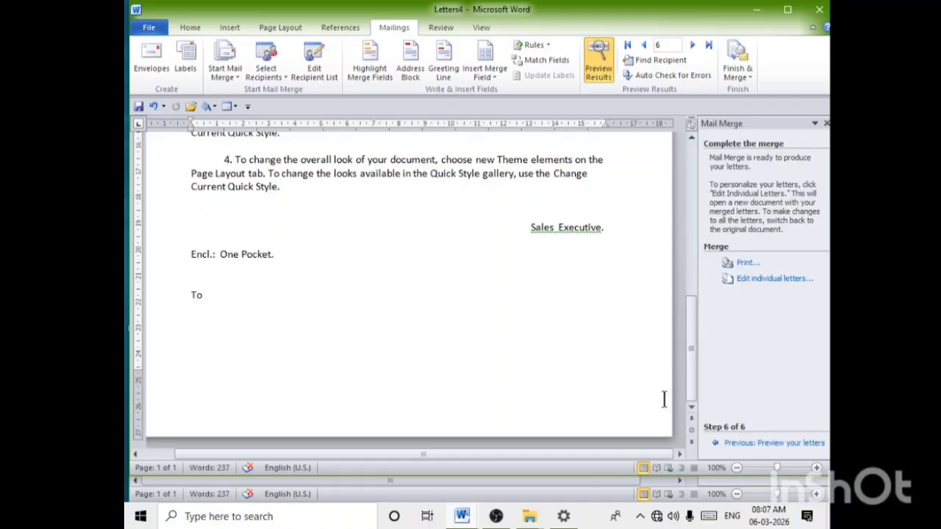
scroll(664, 397, "up", 15)
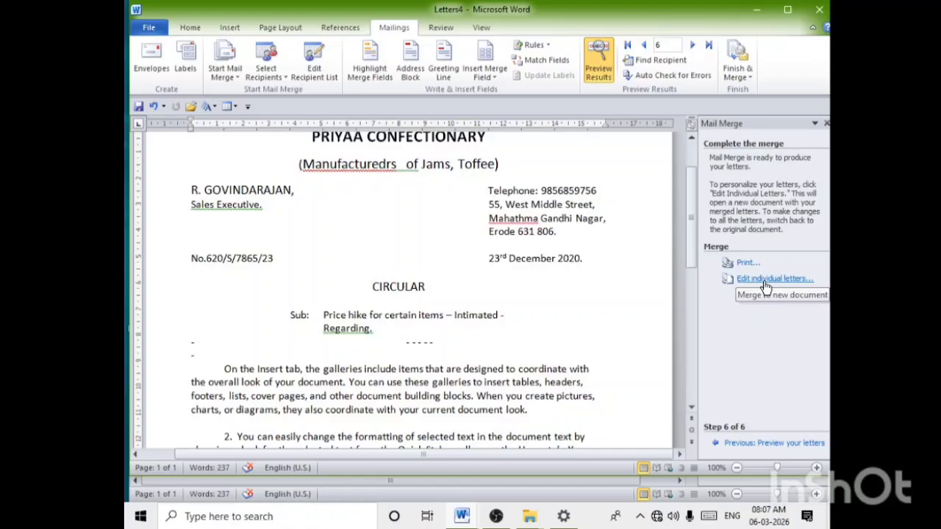
left_click(764, 281)
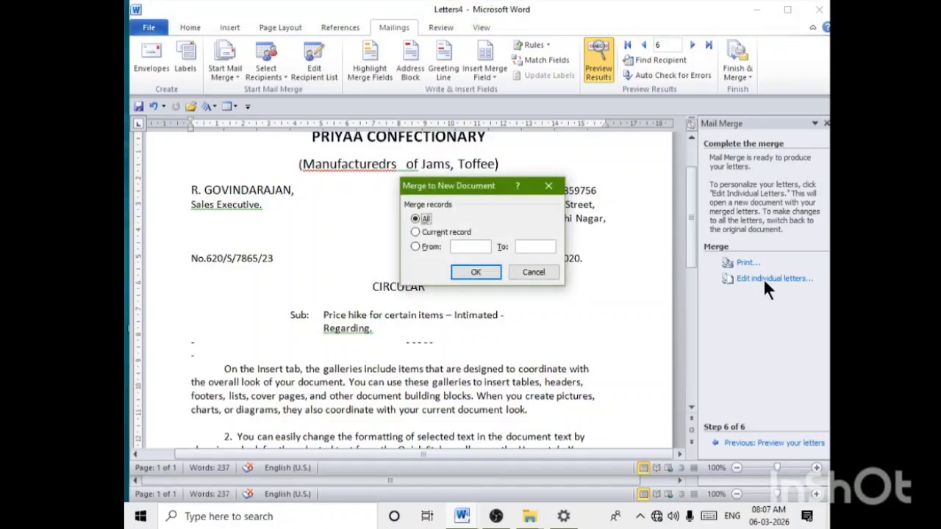
left_click(477, 271)
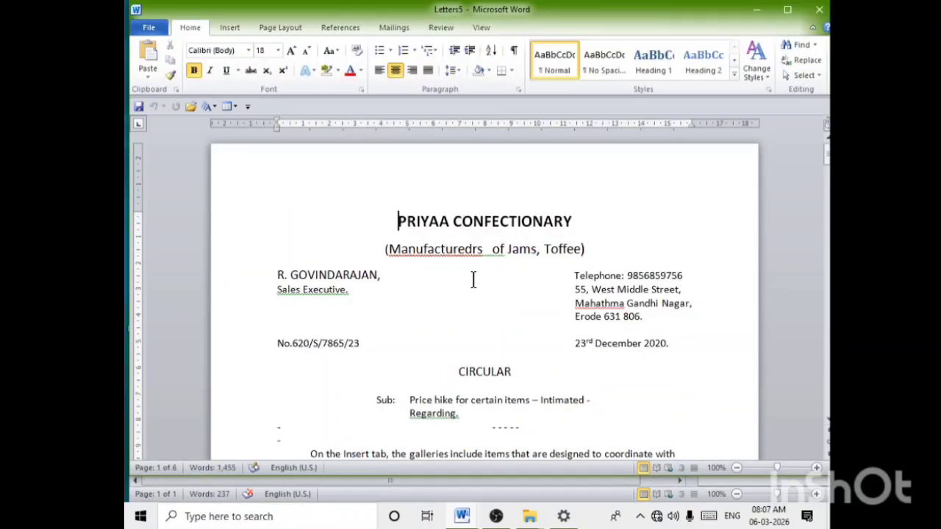
Examine the merged letters page by page, checking the recipient address below "To" at the end of each letter.
scroll(476, 278, "down", 7)
scroll(477, 277, "down", 6)
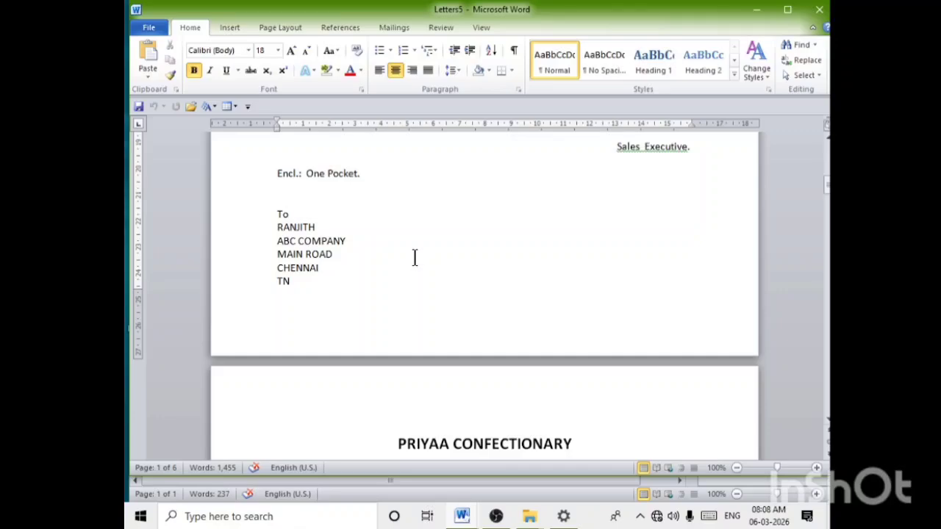
scroll(415, 257, "down", 15)
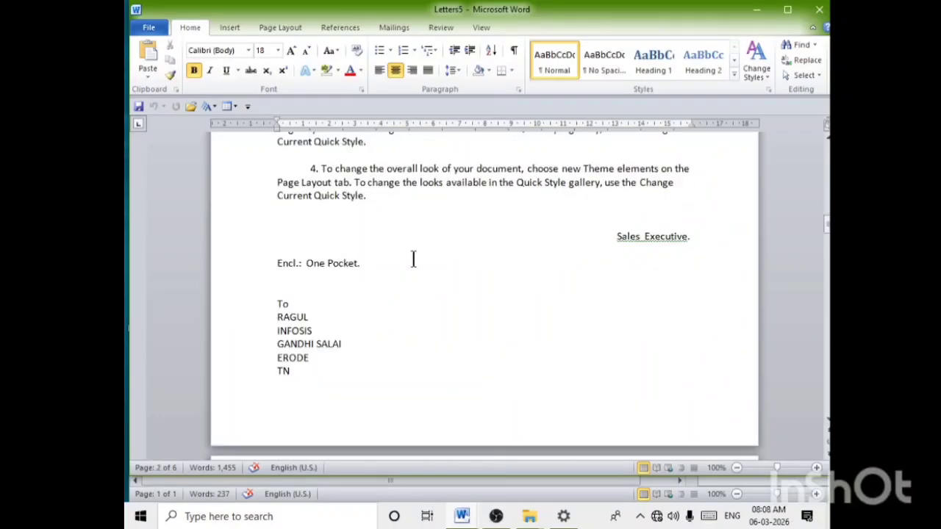
scroll(415, 257, "down", 8, "ctrl")
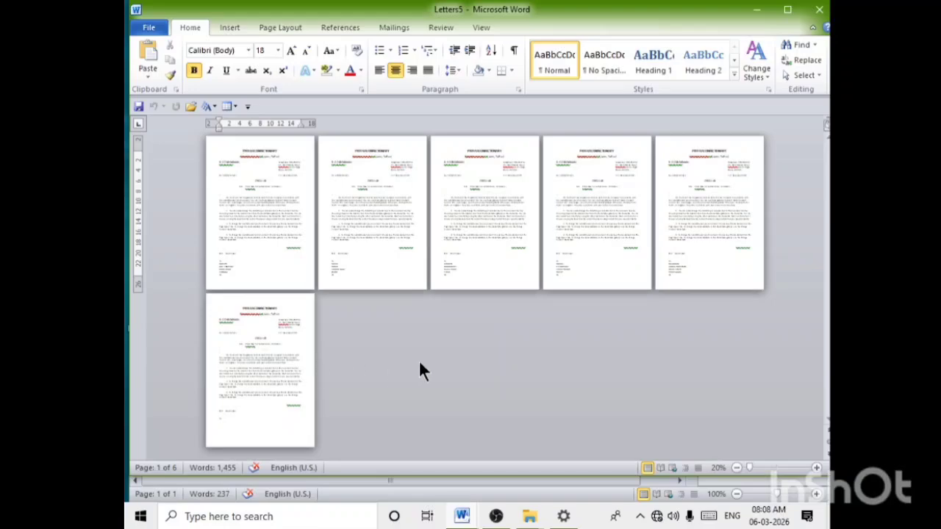
scroll(420, 364, "up", 8, "ctrl")
scroll(533, 334, "down", 5)
scroll(533, 337, "up", 3, "ctrl")
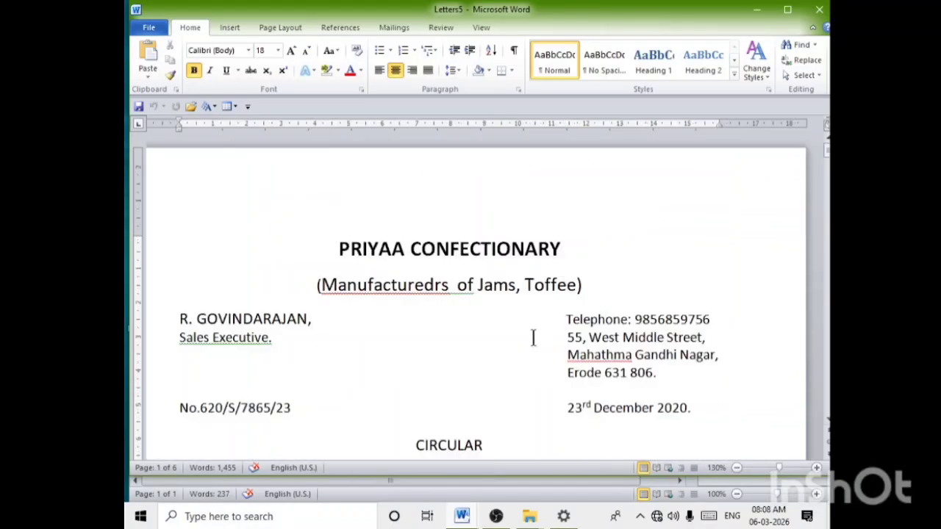
scroll(533, 336, "up", 2, "ctrl")
scroll(529, 334, "up", 5)
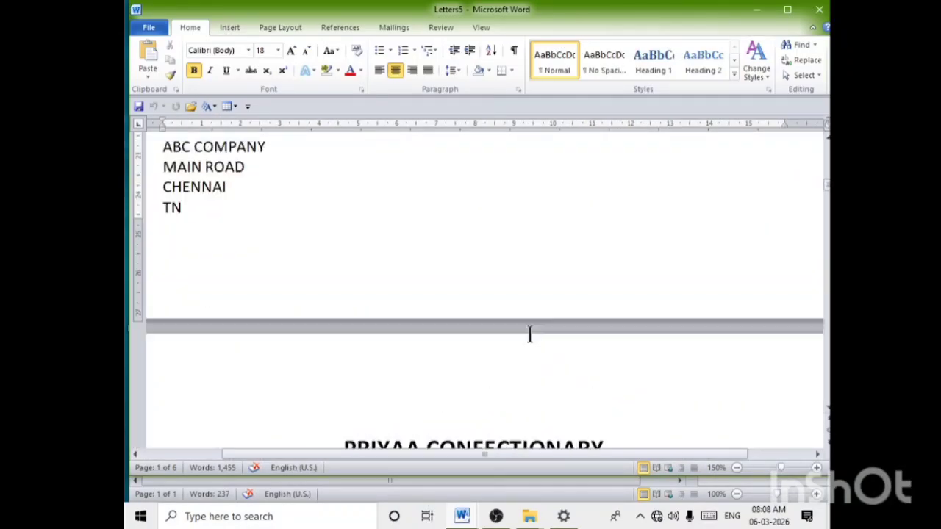
scroll(530, 334, "up", 2)
scroll(530, 334, "down", 20)
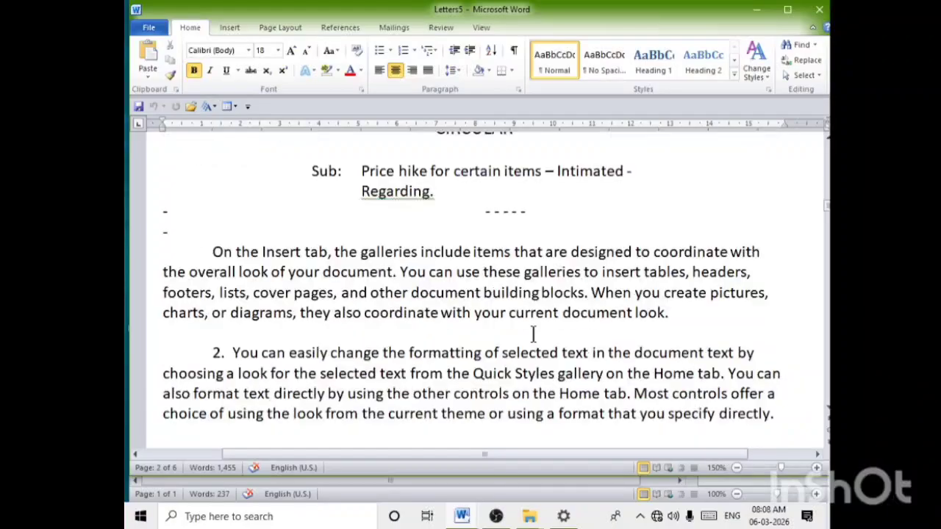
scroll(533, 335, "up", 5)
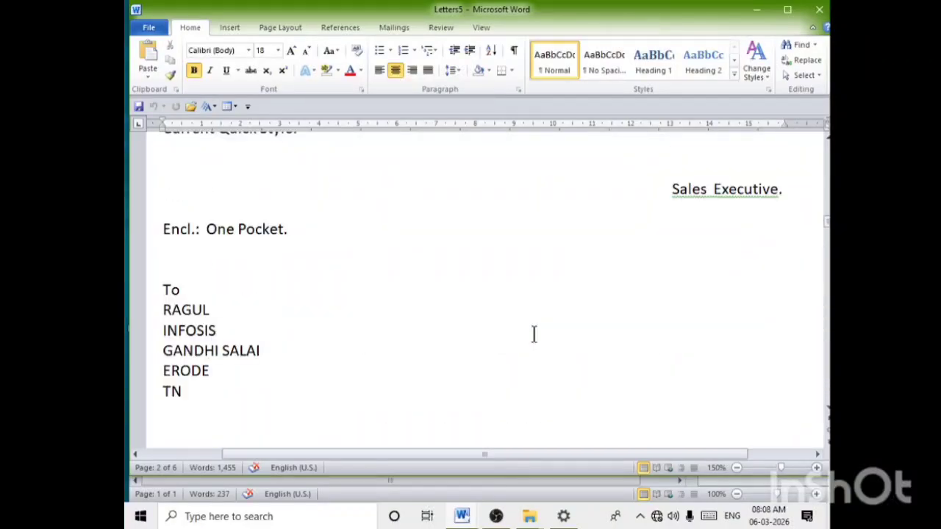
scroll(534, 335, "down", 20)
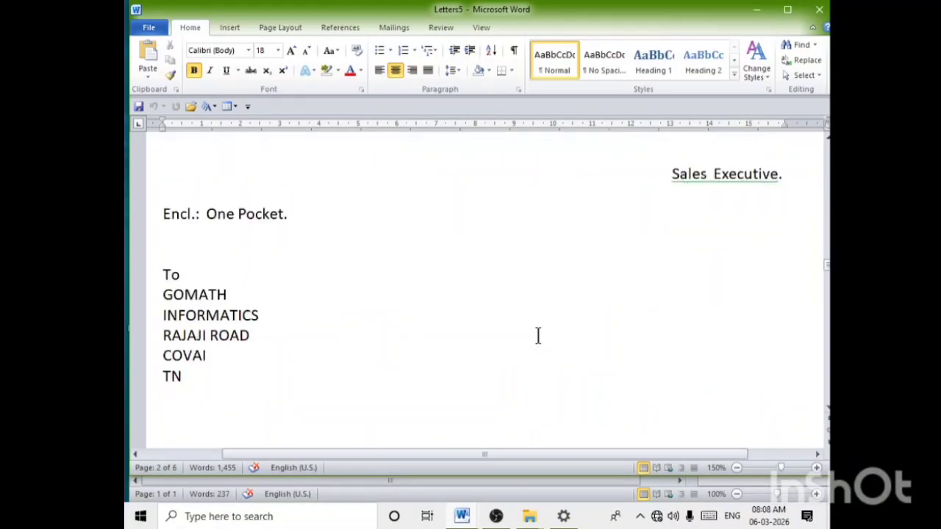
scroll(538, 336, "down", 20)
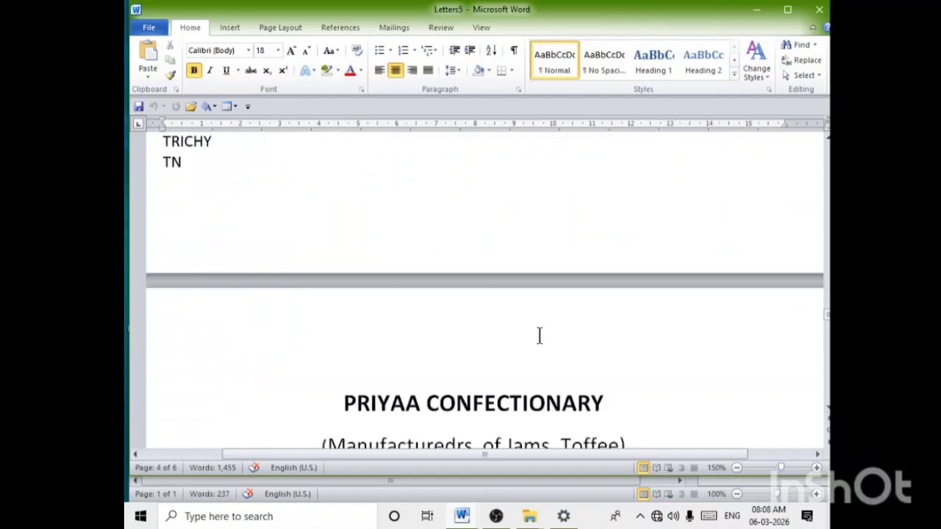
scroll(539, 336, "up", 4)
scroll(539, 336, "down", 5)
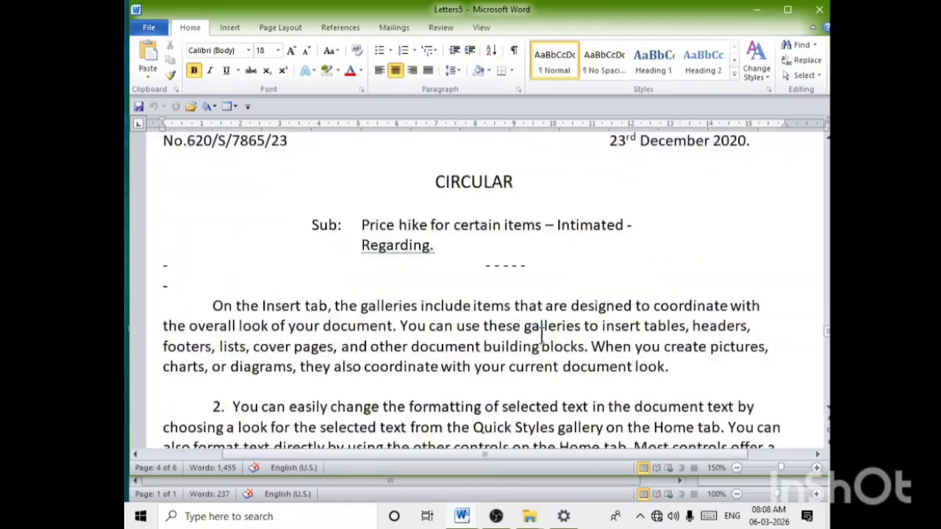
scroll(543, 336, "down", 12)
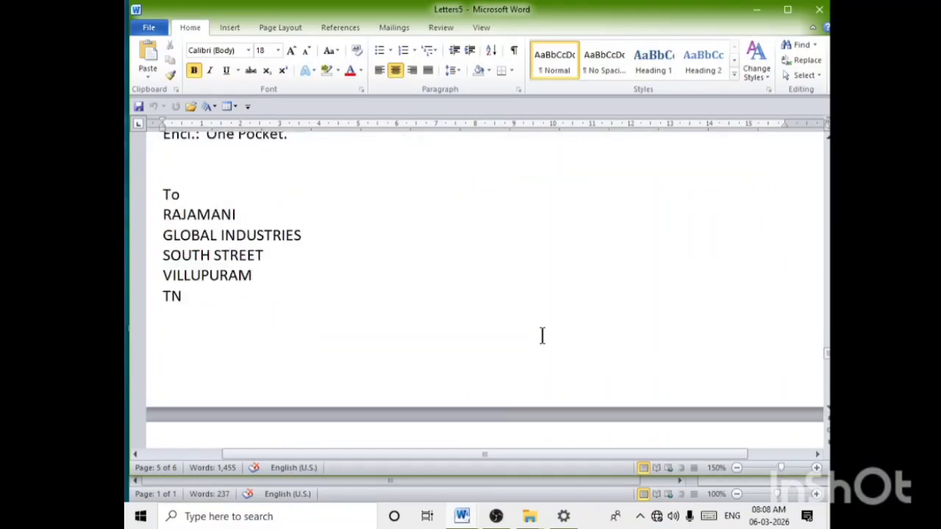
Save the merged letters document on the Desktop as PRIYAA CONFECTIONAR12.
scroll(543, 336, "down", 15)
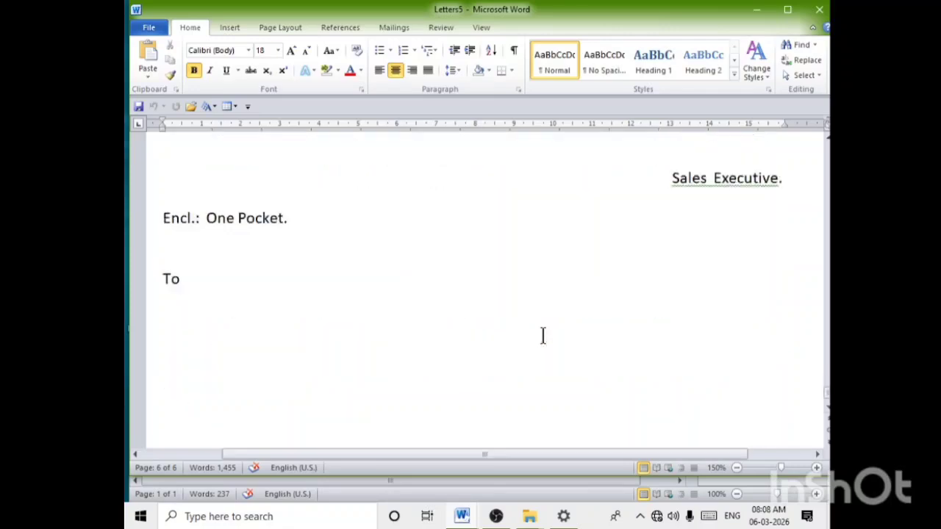
scroll(544, 301, "up", 12)
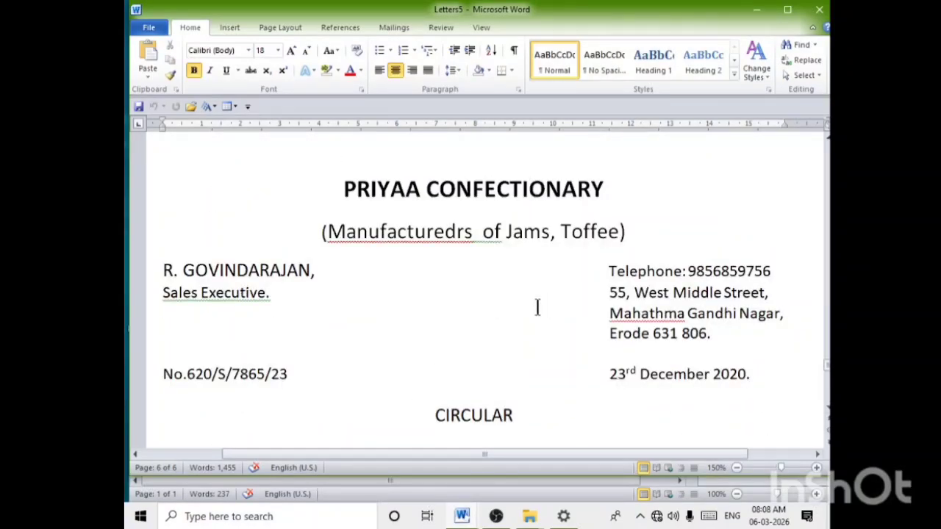
scroll(537, 308, "down", 6, "ctrl")
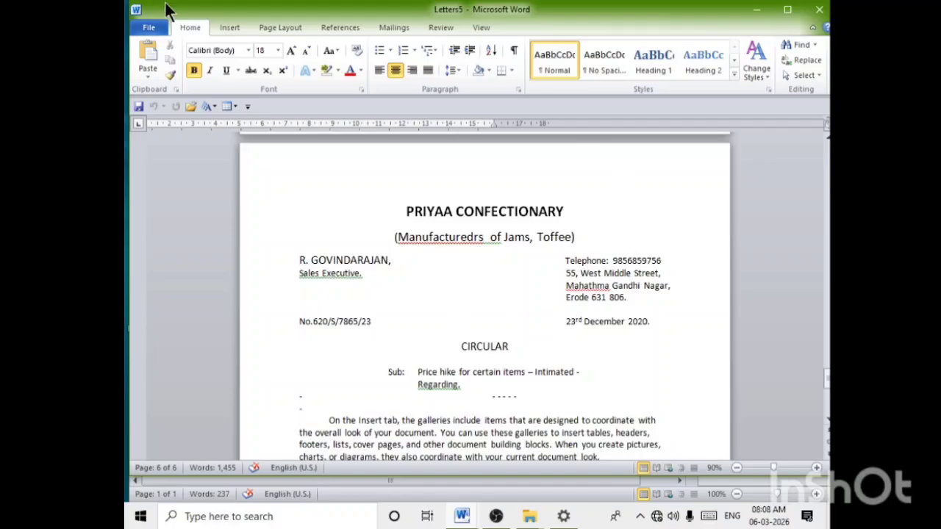
left_click(149, 25)
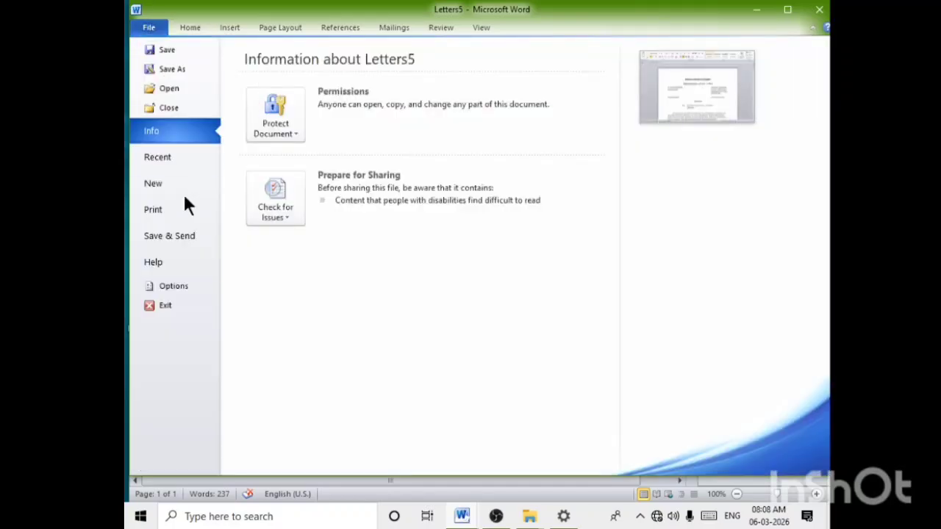
left_click(175, 69)
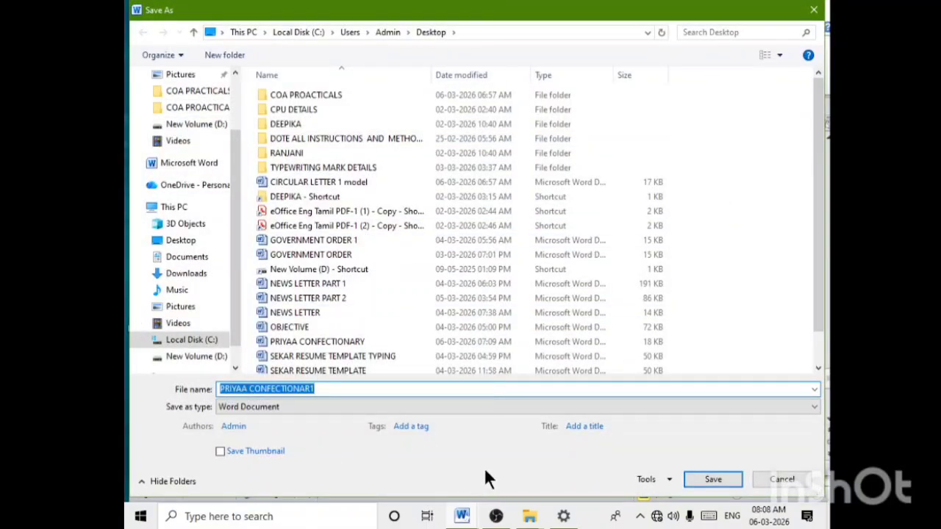
left_click(328, 388)
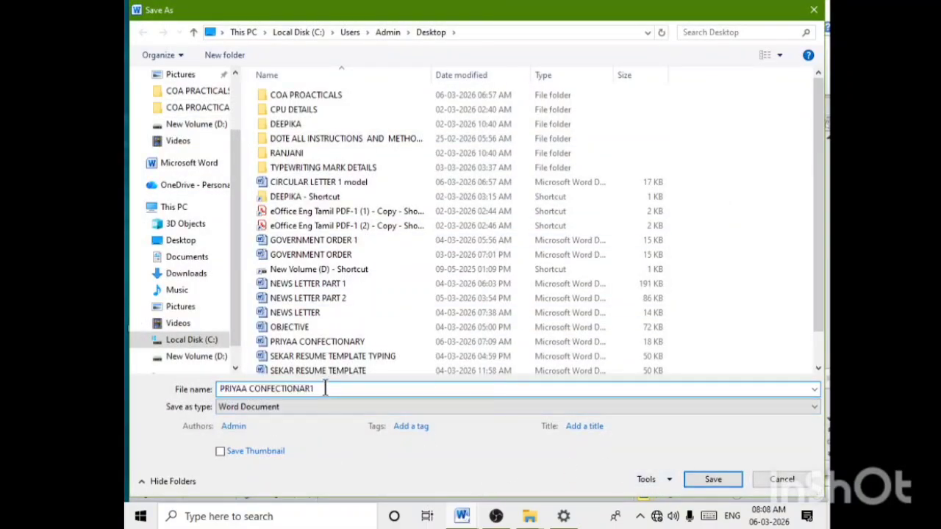
type("2")
left_click(712, 479)
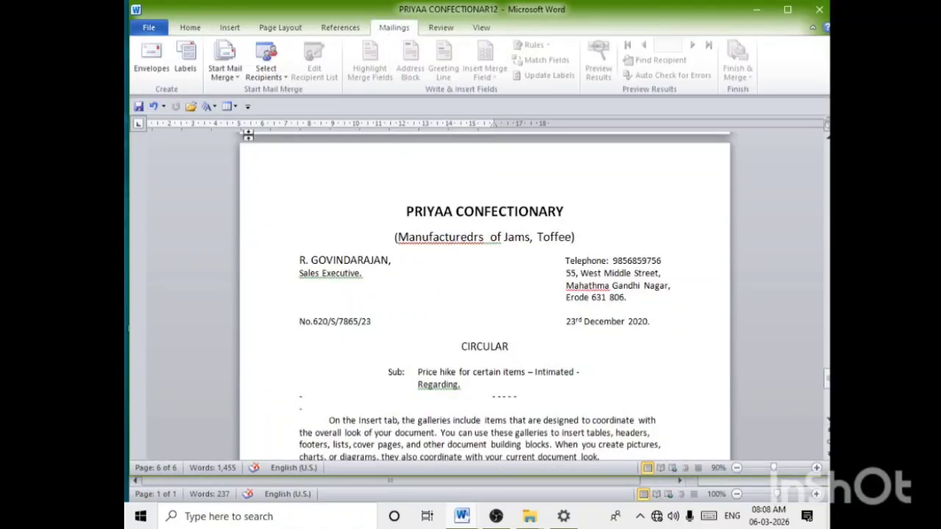
Check the recipient addresses below "To" on the last two pages of the saved letters.
scroll(500, 303, "down", 5)
scroll(499, 302, "down", 5)
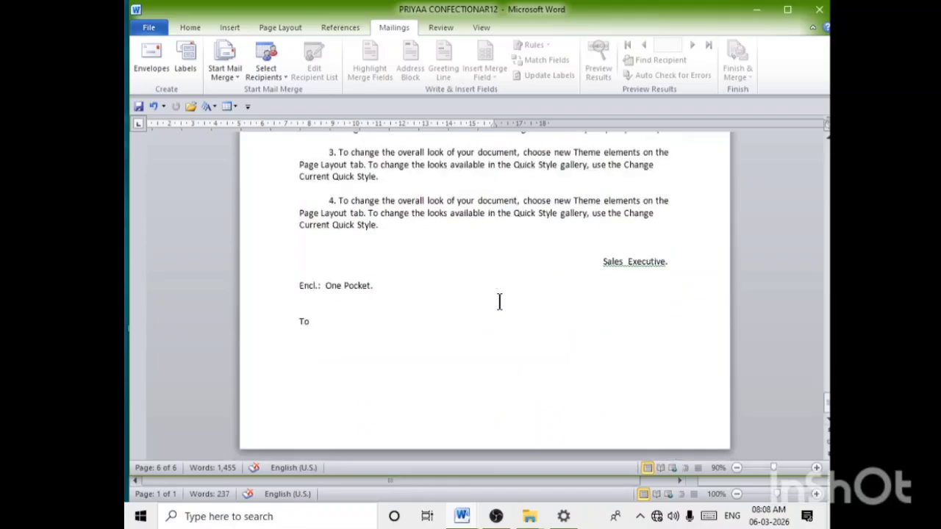
scroll(499, 302, "up", 10)
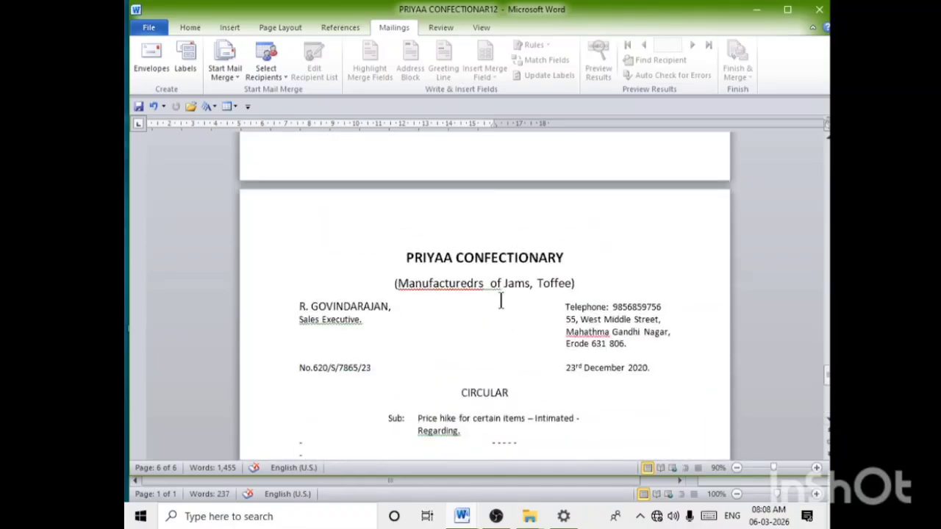
scroll(499, 302, "up", 4)
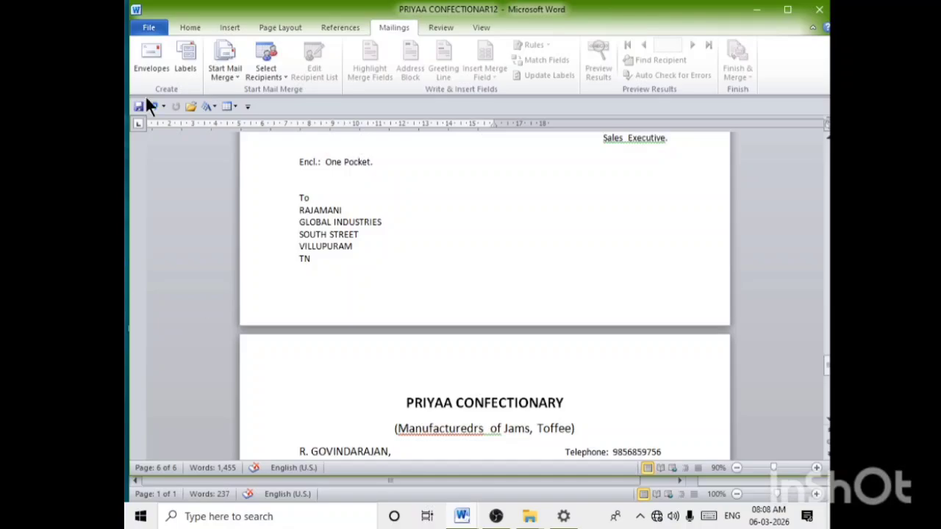
left_click(224, 74)
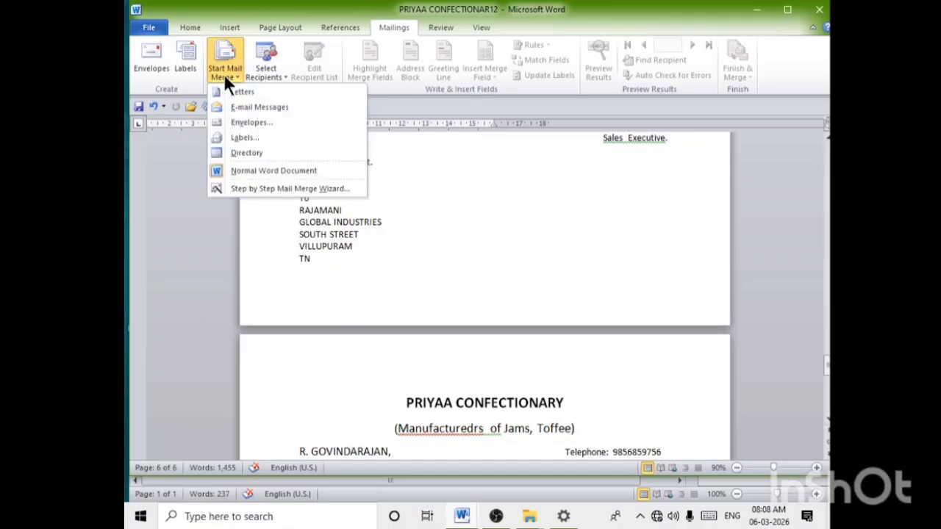
left_click(274, 188)
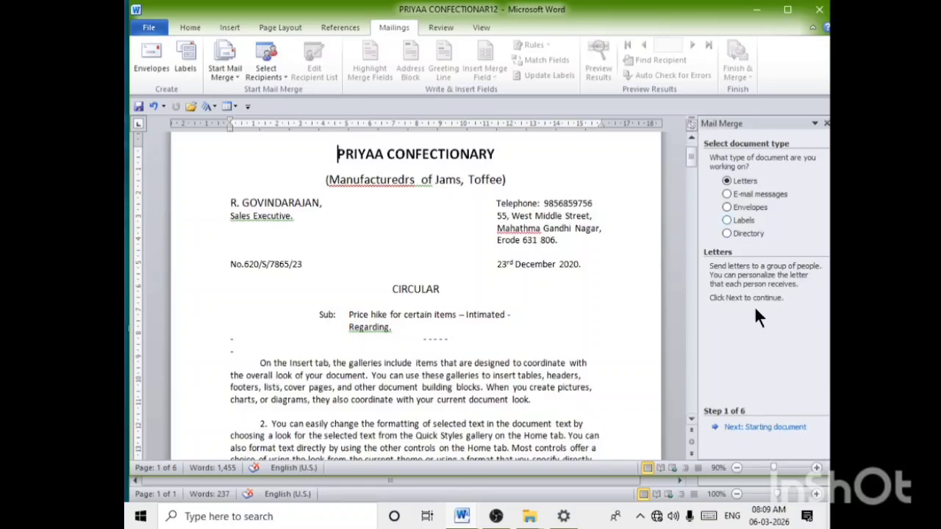
scroll(593, 237, "down", 7)
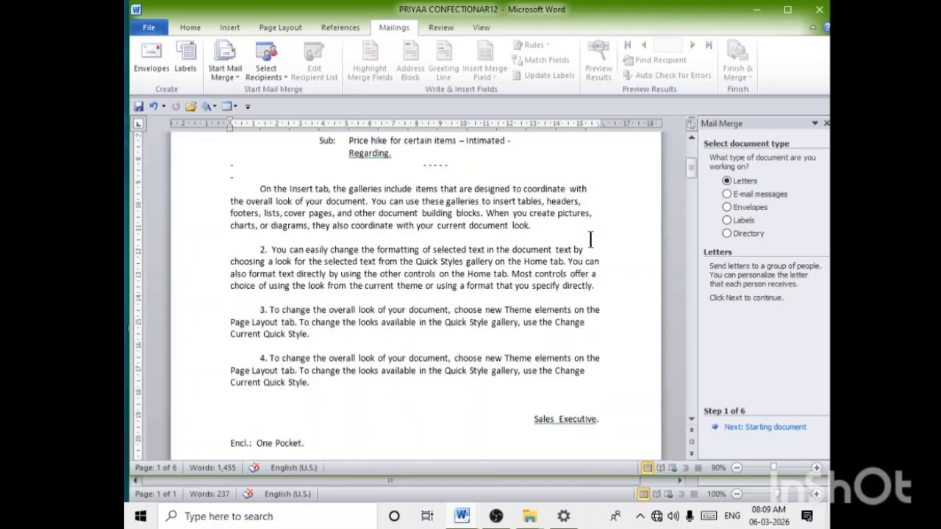
scroll(591, 241, "up", 8)
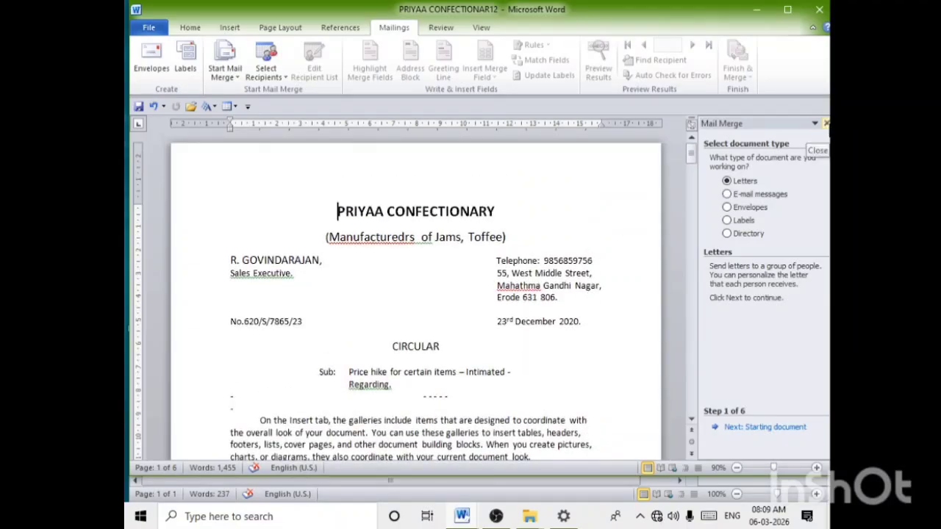
left_click(825, 123)
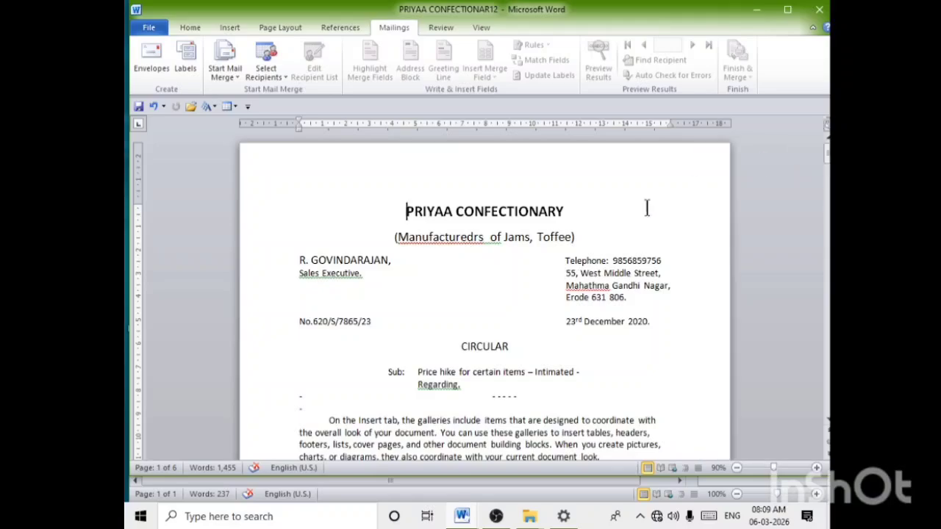
Review the saved letters from the first page onward, checking each recipient address below "To".
scroll(656, 202, "down", 10)
scroll(656, 202, "down", 15)
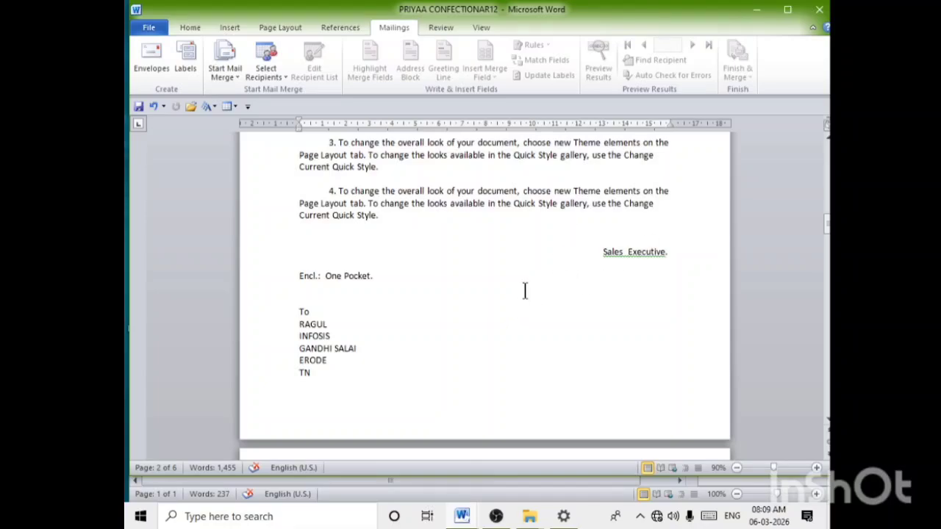
scroll(525, 291, "down", 7)
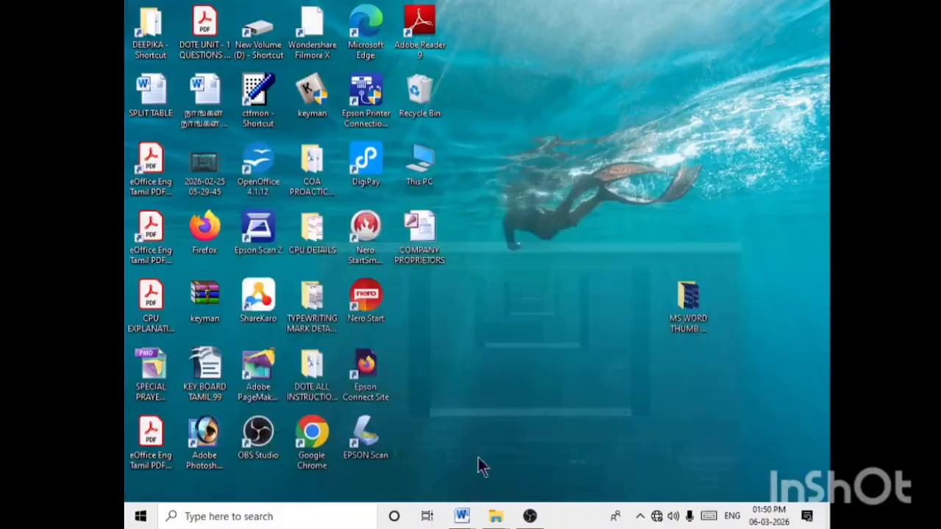
Switch to the open ENVELOP AND MAILMERGE document and view its mailing labels heading and the mailing commands.
mouse_move(462, 514)
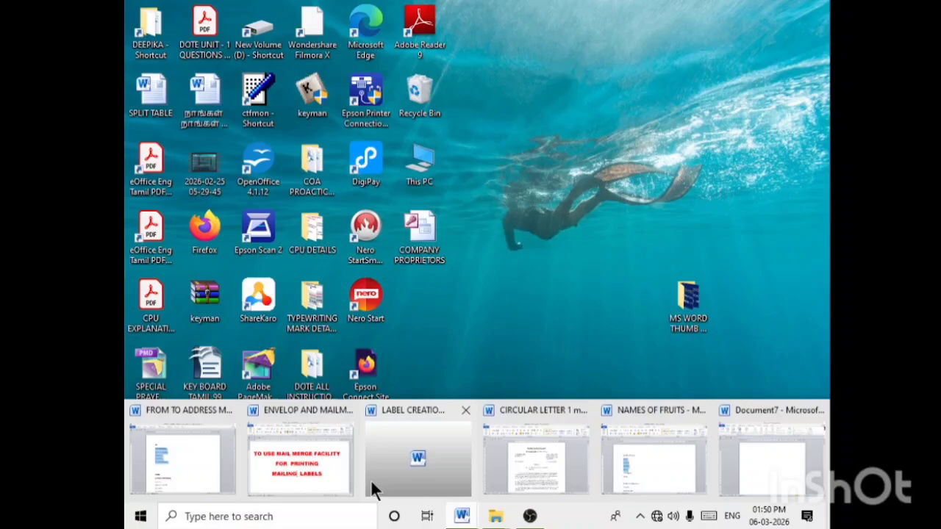
left_click(309, 469)
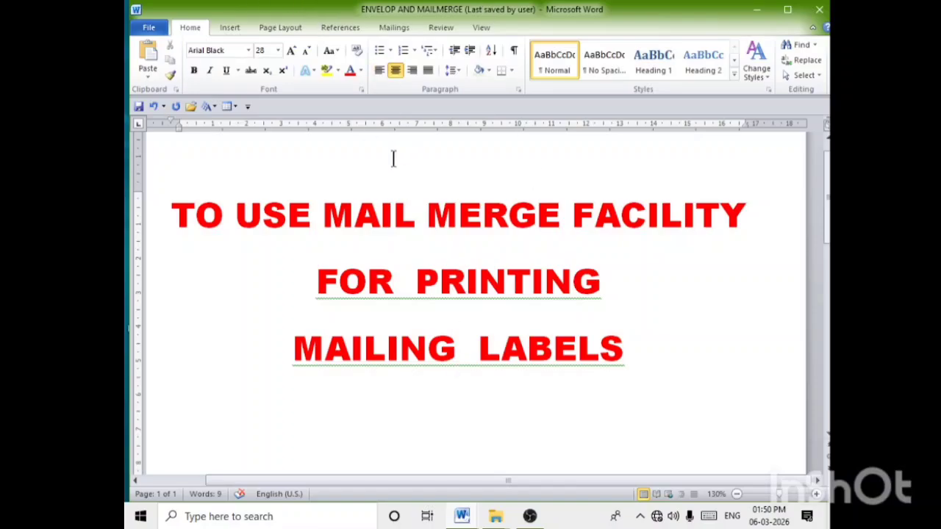
left_click(396, 28)
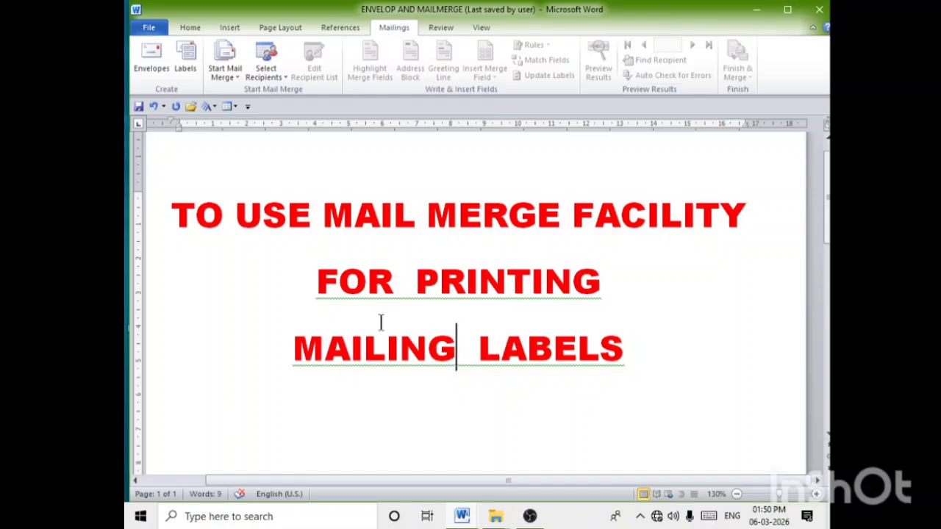
Launch another Word window by running WINWORD and bring its new blank document to the front, maximized.
key("super+r")
type("WINWORD")
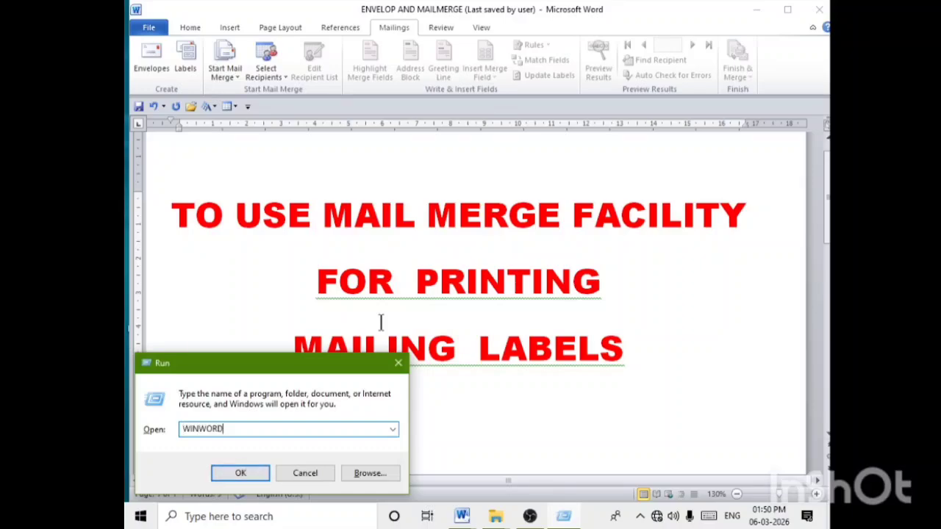
key("Return")
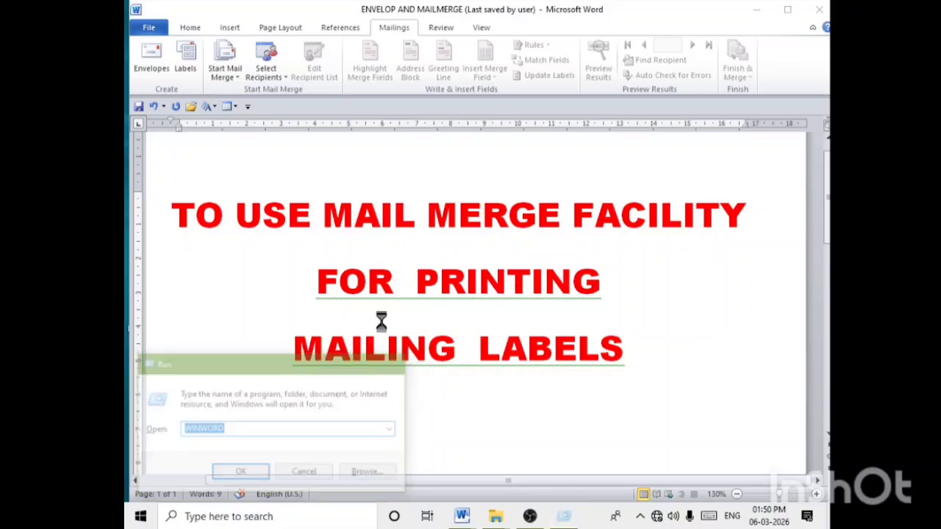
left_click(787, 9)
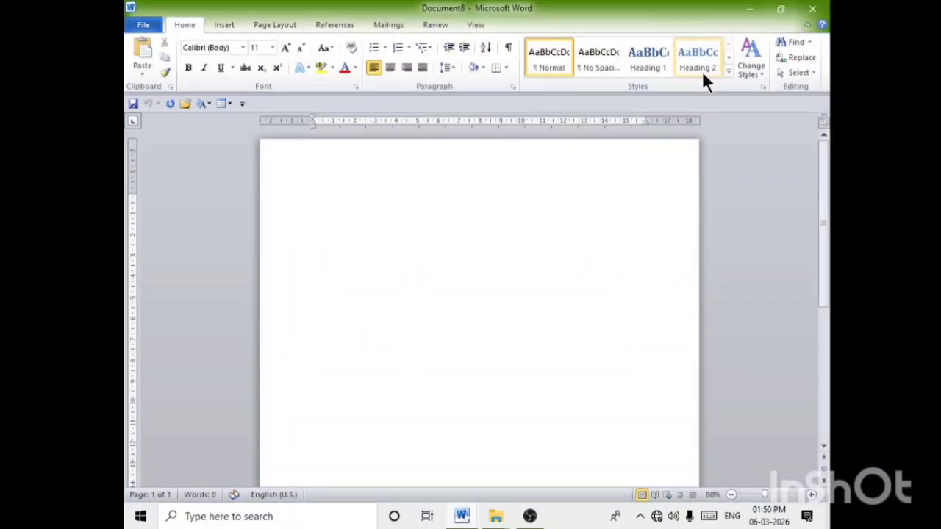
left_click(747, 10)
left_click(752, 11)
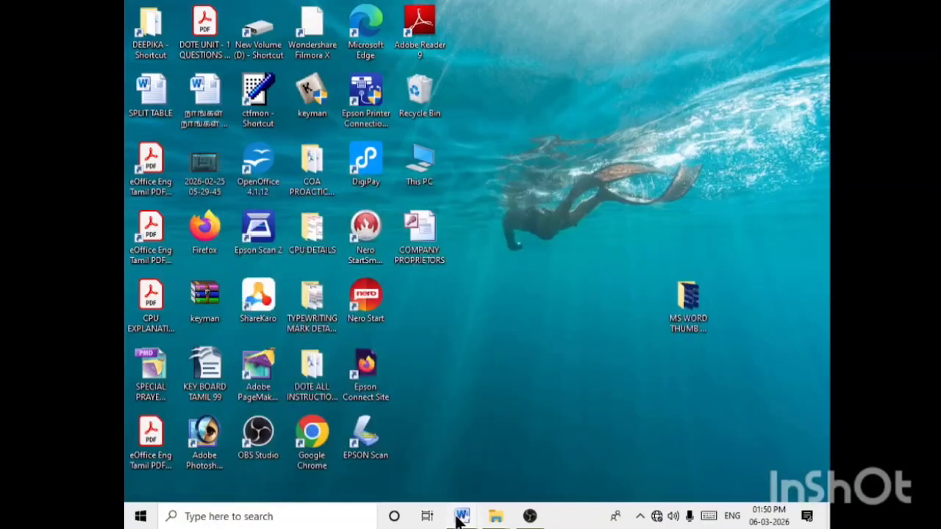
mouse_move(463, 514)
left_click(778, 467)
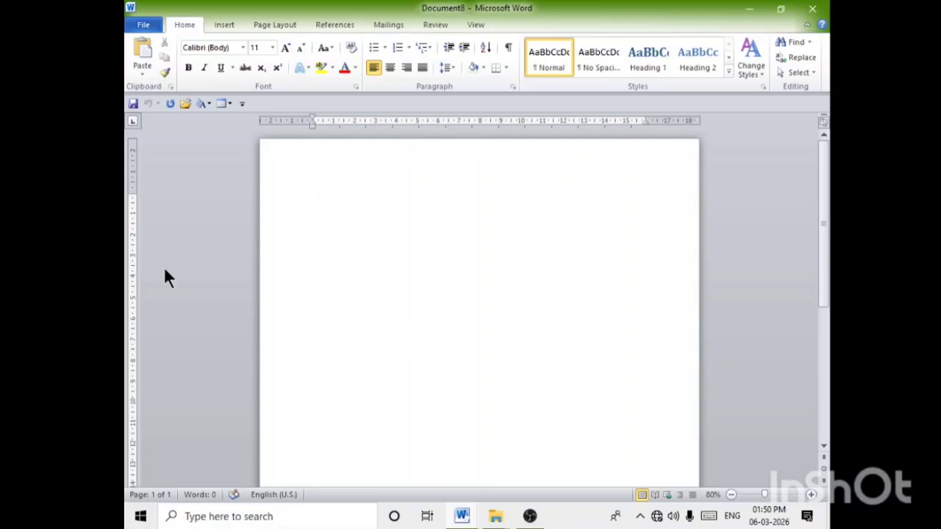
Start a Labels mail merge in the blank document to reach the label options.
left_click(389, 26)
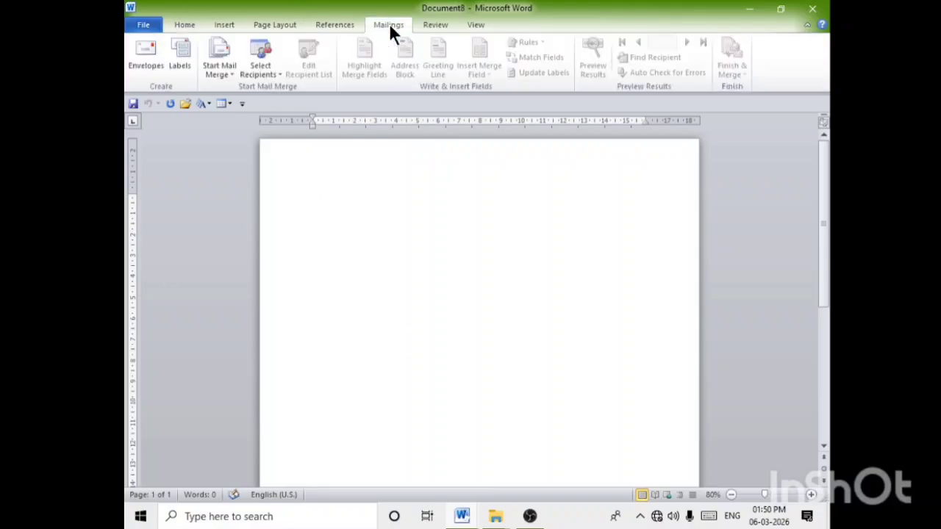
left_click(227, 69)
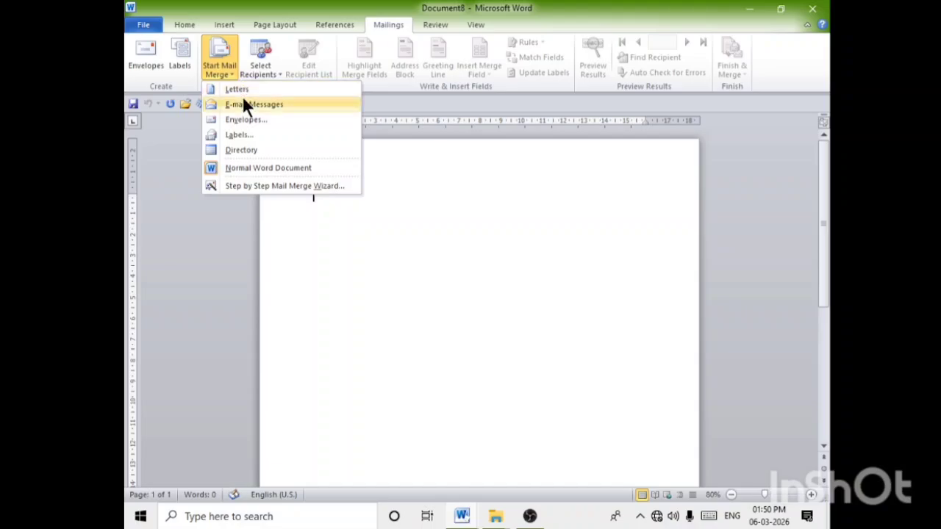
left_click(243, 136)
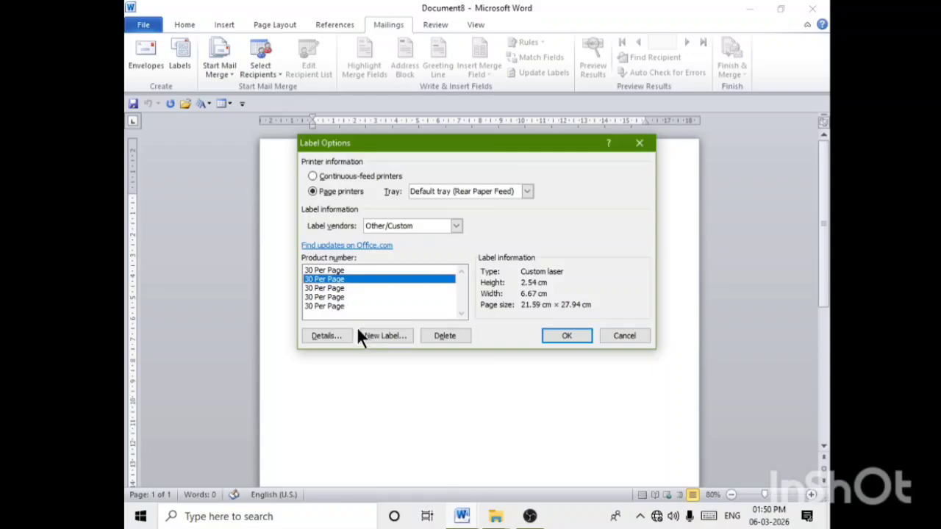
Choose Microsoft as the label vendor and the 30 Per Page address label, 2.54 cm high and 6.67 cm wide.
left_click(455, 227)
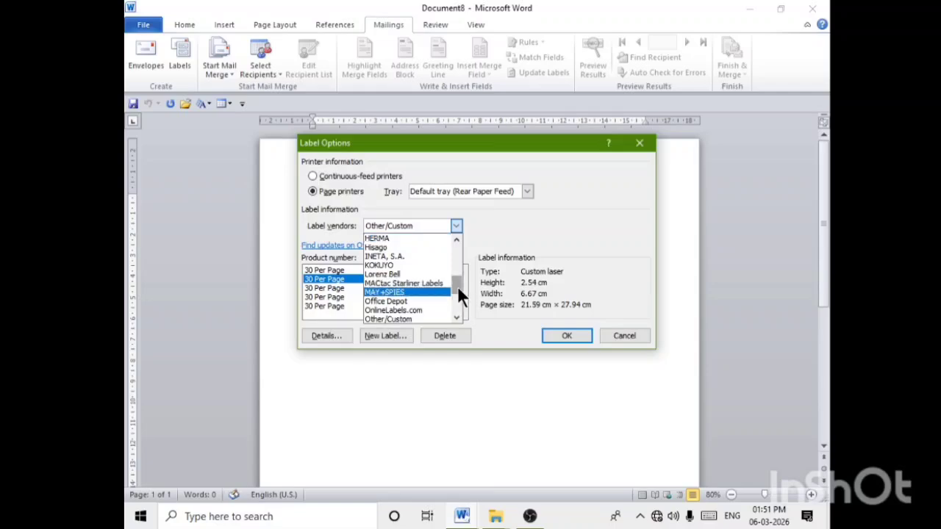
mouse_move(457, 286)
left_mouse_down()
mouse_move(458, 245)
mouse_move(458, 303)
left_mouse_up()
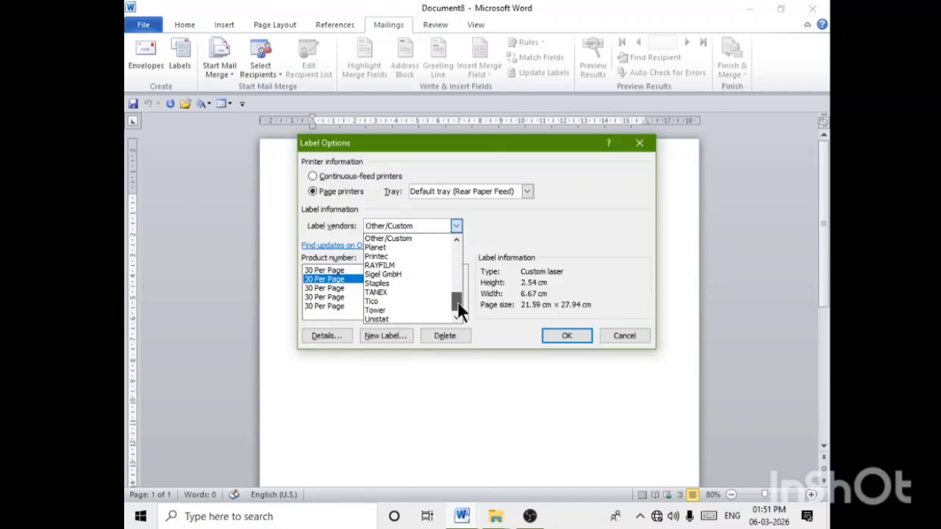
left_click_drag(458, 303, 453, 255)
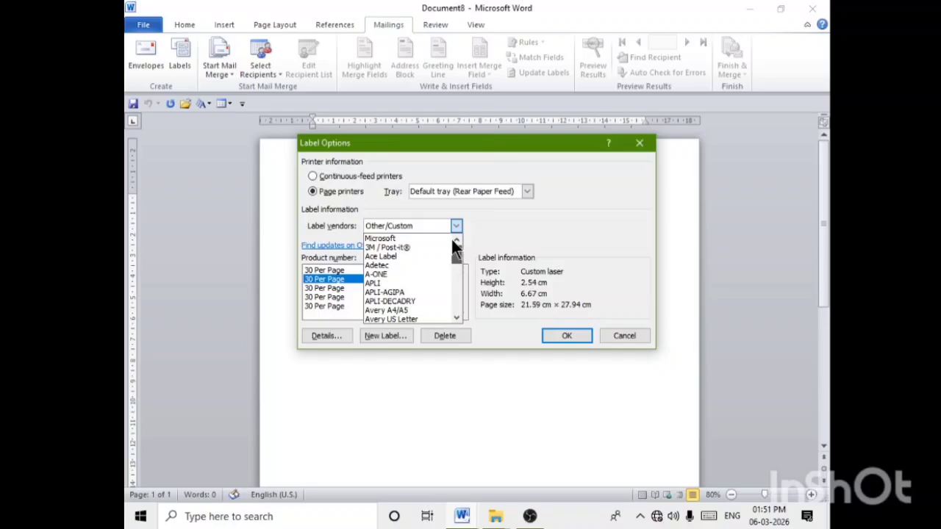
left_click(388, 242)
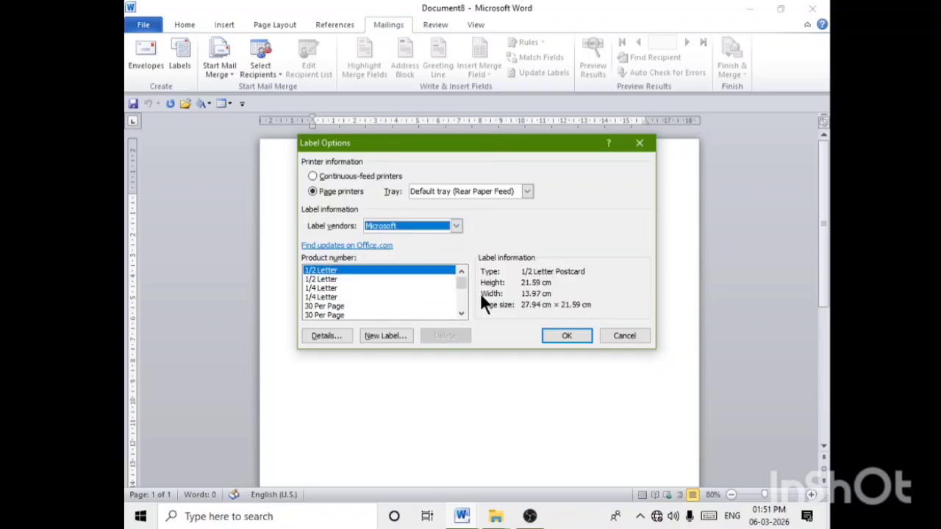
left_click(321, 314)
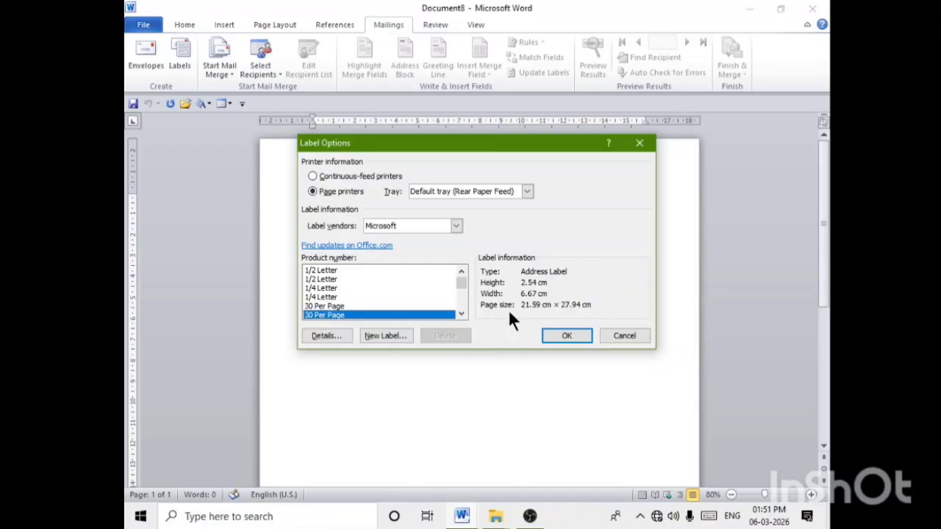
Try to set the page size of the 30 Per Page label to A4 (21 x 29.7 cm) in its details.
left_click(332, 335)
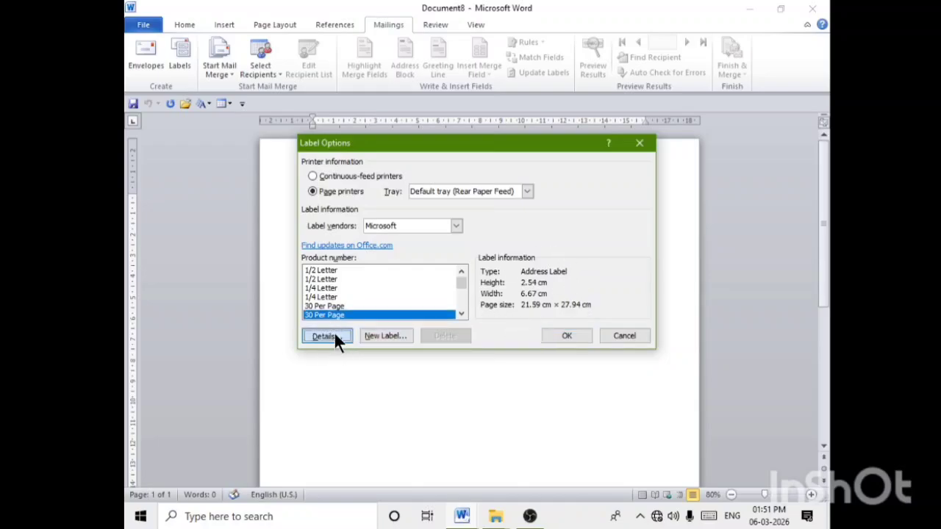
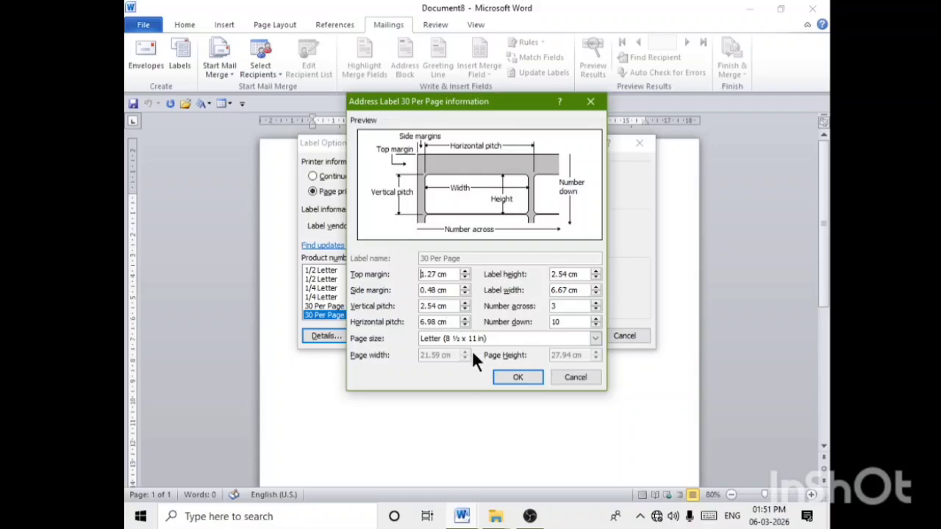
left_click(594, 337)
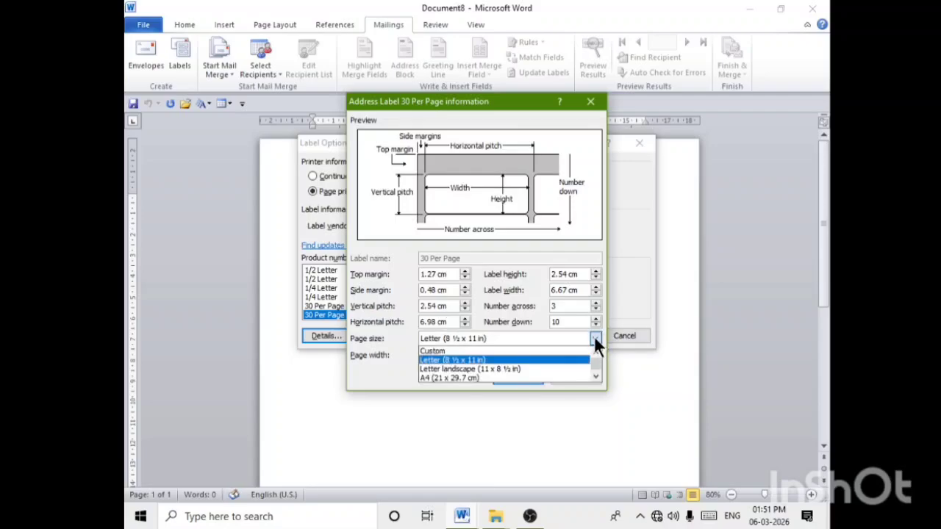
left_click(433, 378)
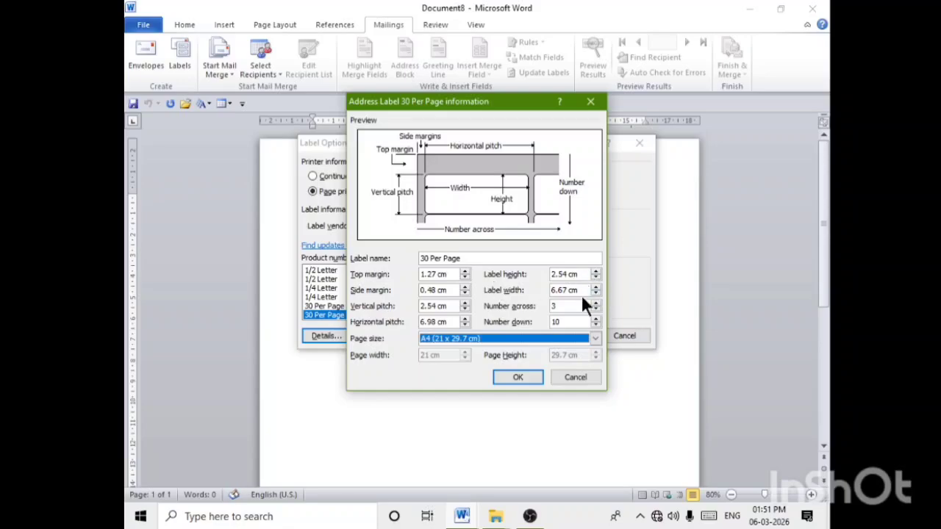
left_click(530, 378)
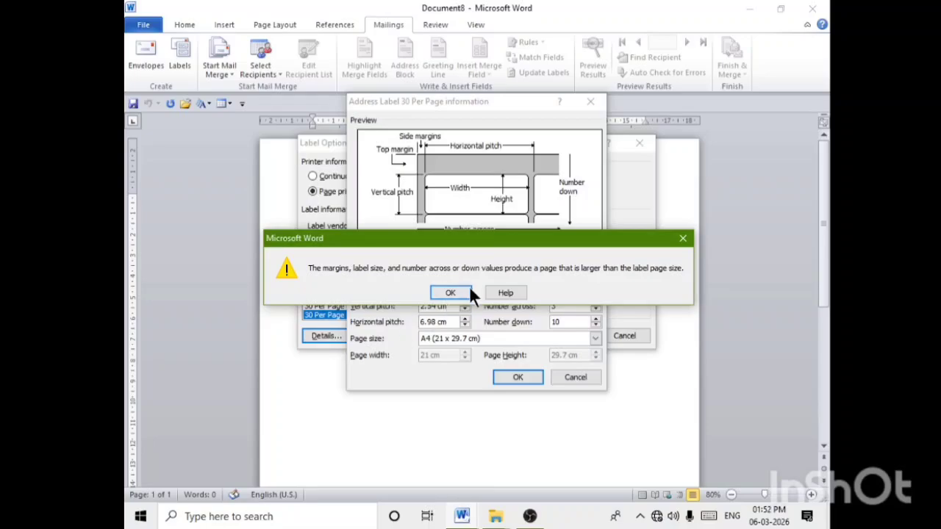
left_click(455, 293)
left_click(578, 378)
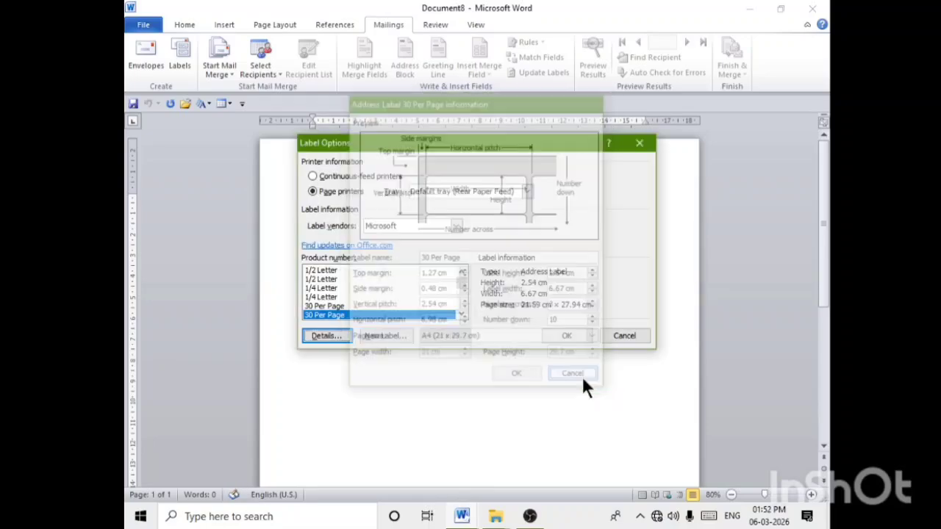
Create the label sheet with the chosen label options and place the cursor in its first label.
left_click(566, 335)
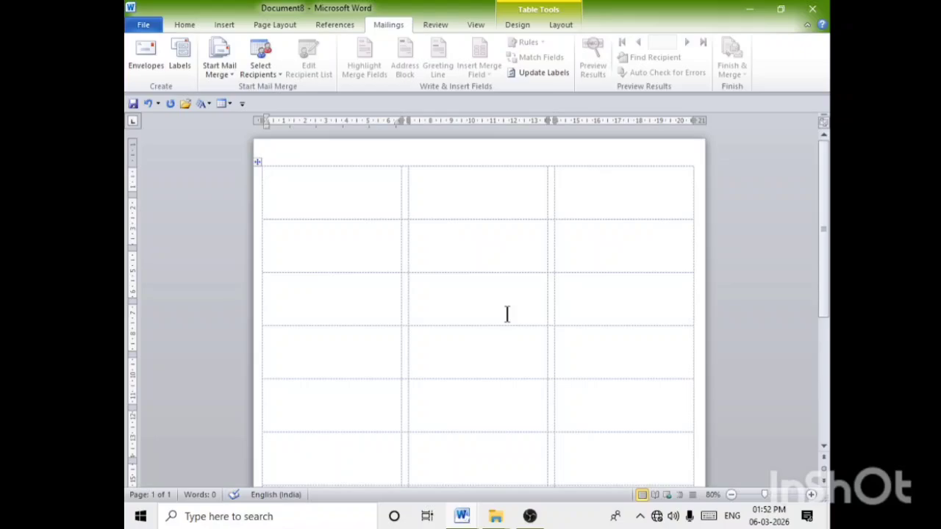
scroll(509, 325, "down", 4)
scroll(509, 327, "down", 1)
scroll(496, 332, "up", 4)
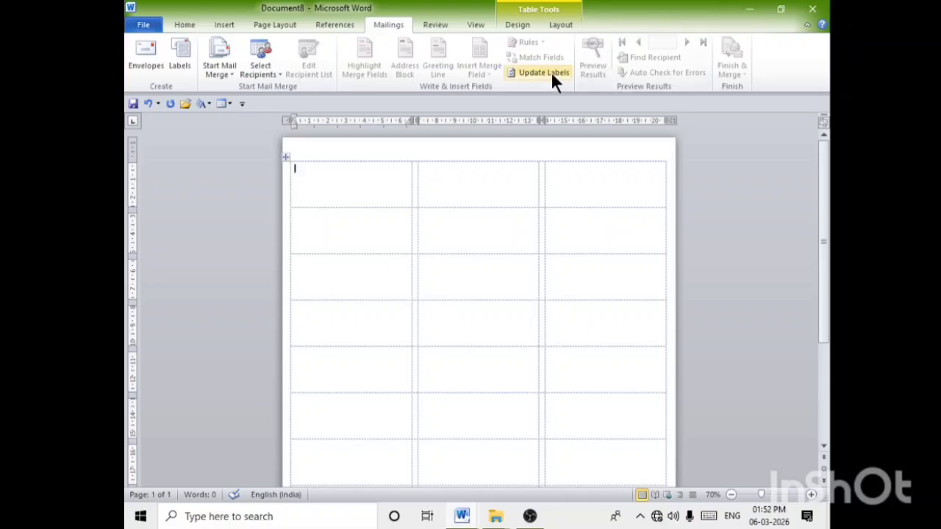
left_click(566, 26)
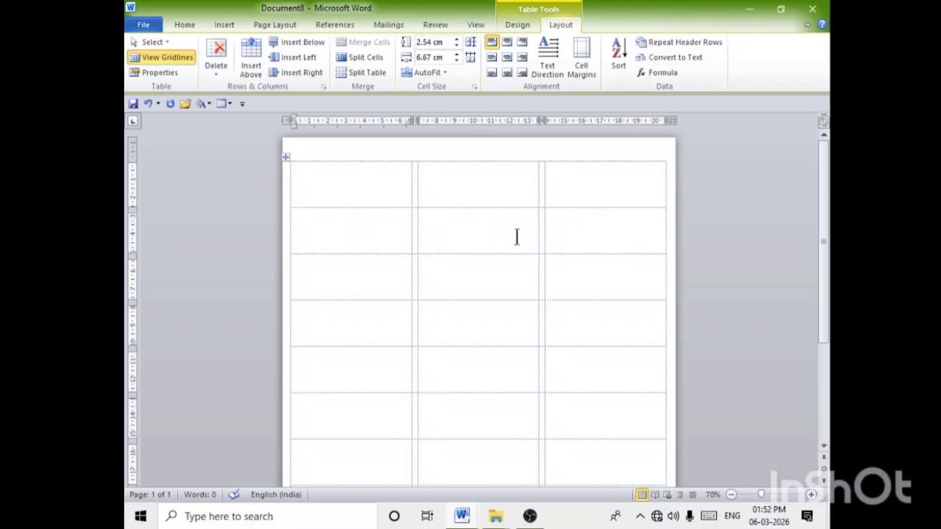
left_click(325, 181)
left_click(386, 25)
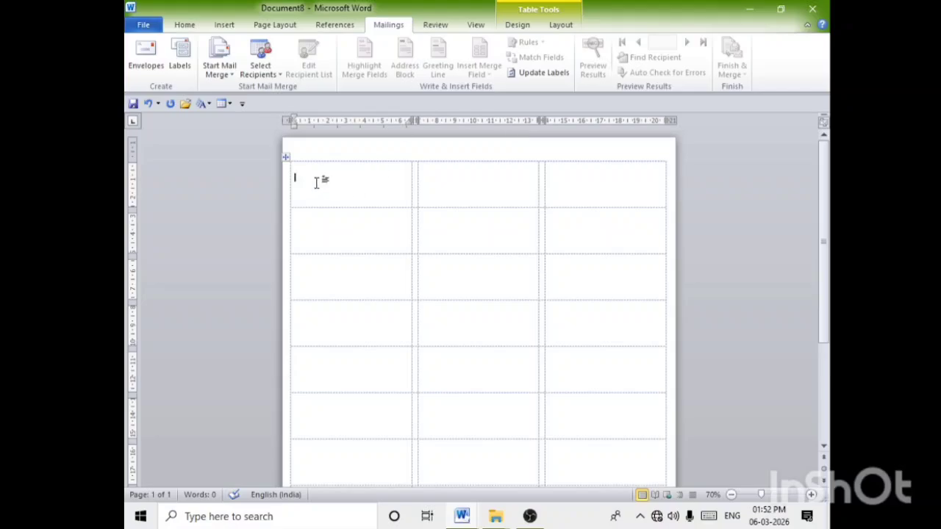
left_click(263, 50)
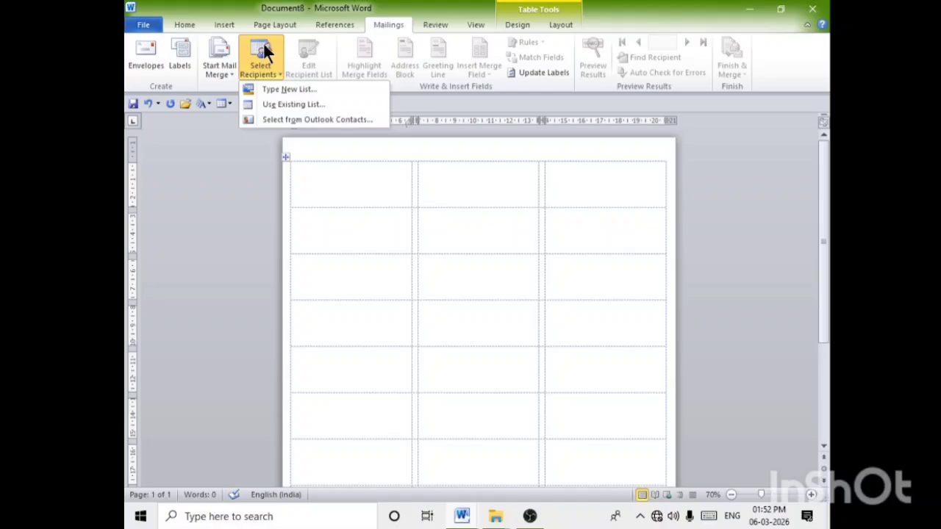
left_click(285, 90)
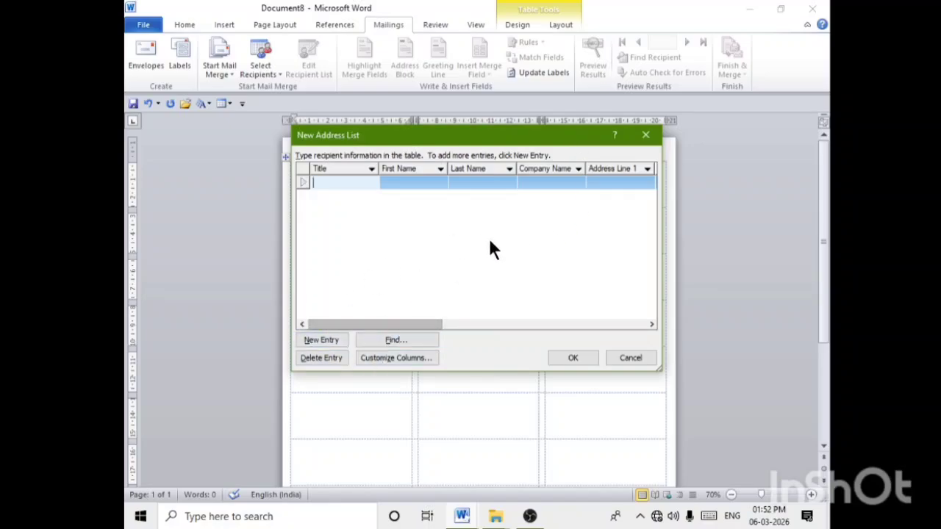
left_click(646, 136)
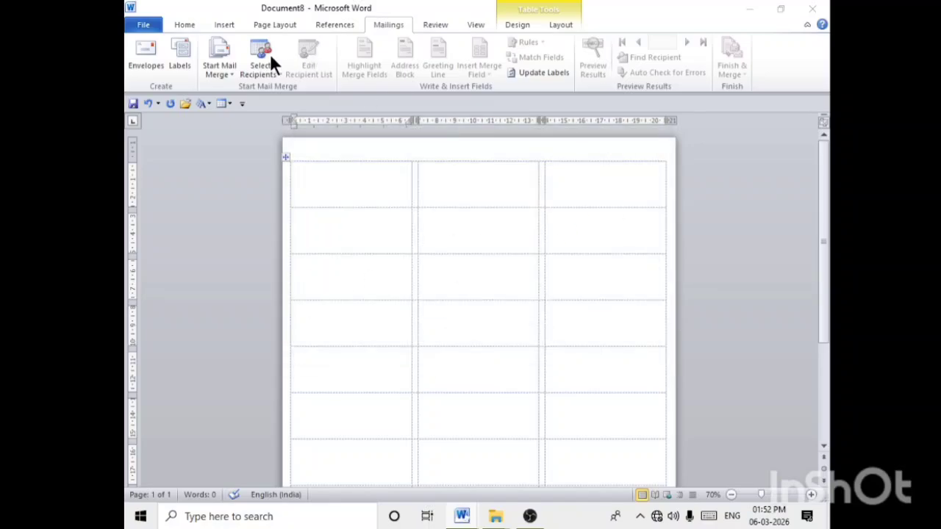
Attach the existing COMPANY PROPRIETORS list from the Desktop as the recipient list for the labels.
left_click(263, 59)
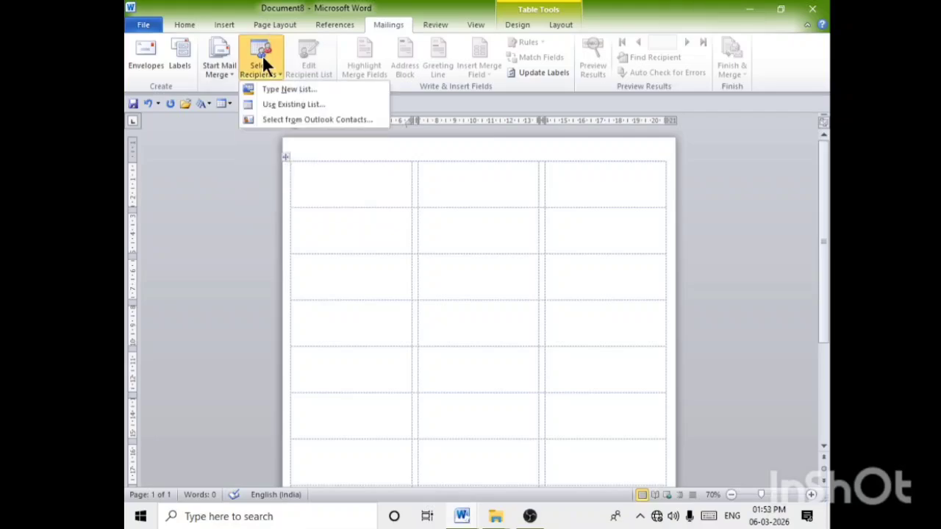
left_click(288, 111)
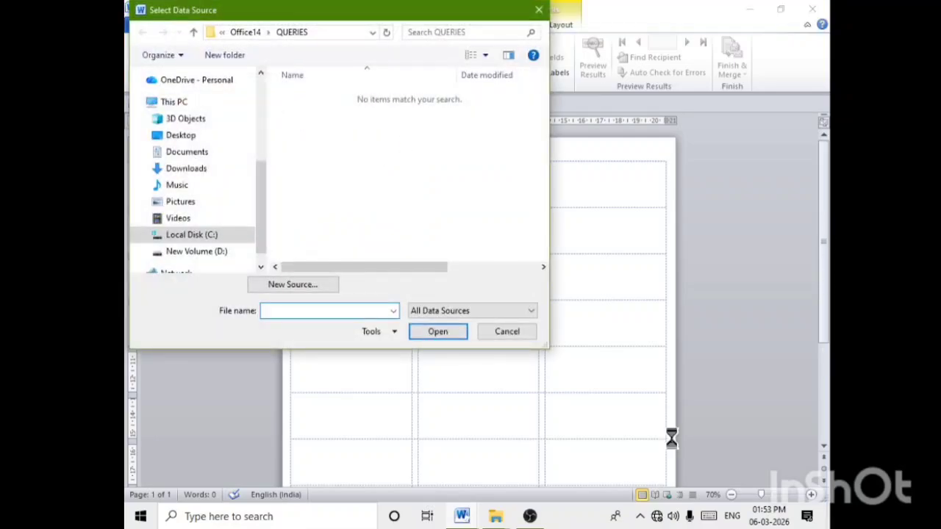
left_click_drag(259, 194, 254, 83)
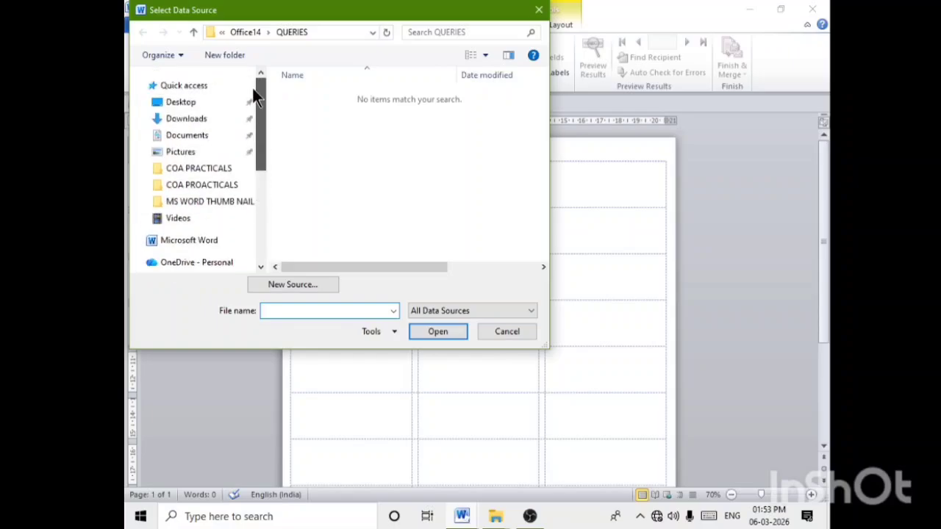
left_click(185, 106)
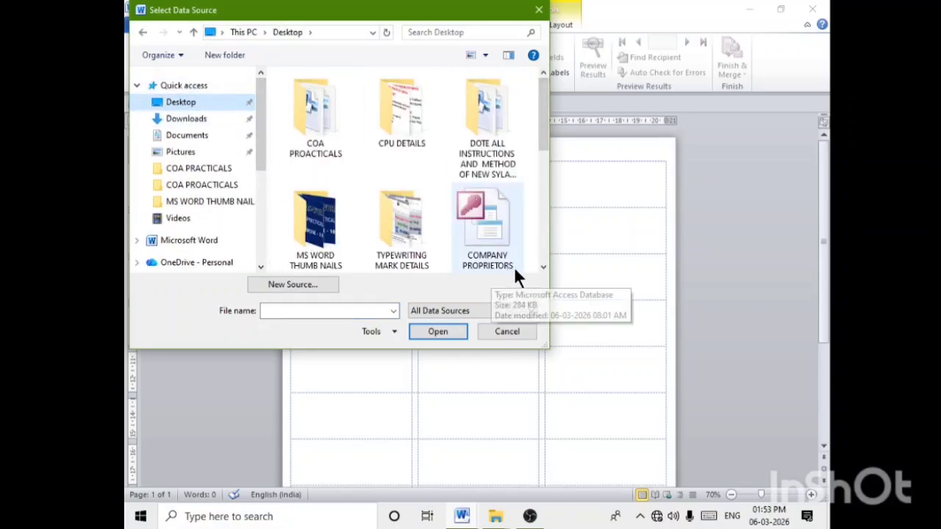
left_click(492, 211)
left_click(438, 332)
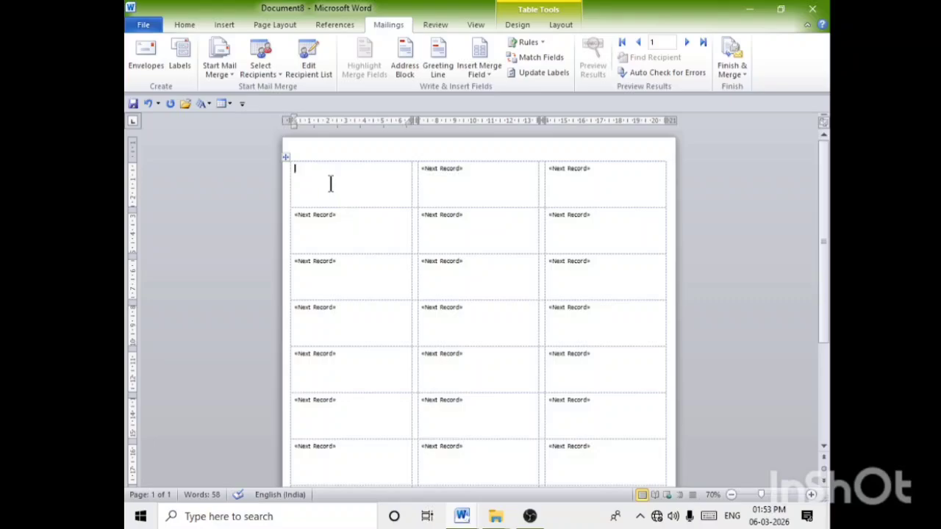
Insert the First Name, Company Name, Address Line 2, City and State merge fields into the first label.
left_click(481, 51)
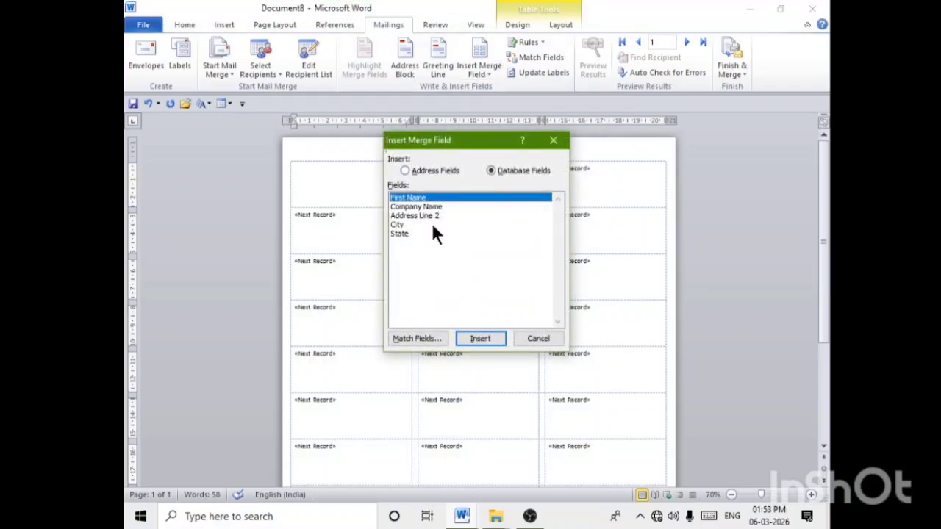
left_click(485, 339)
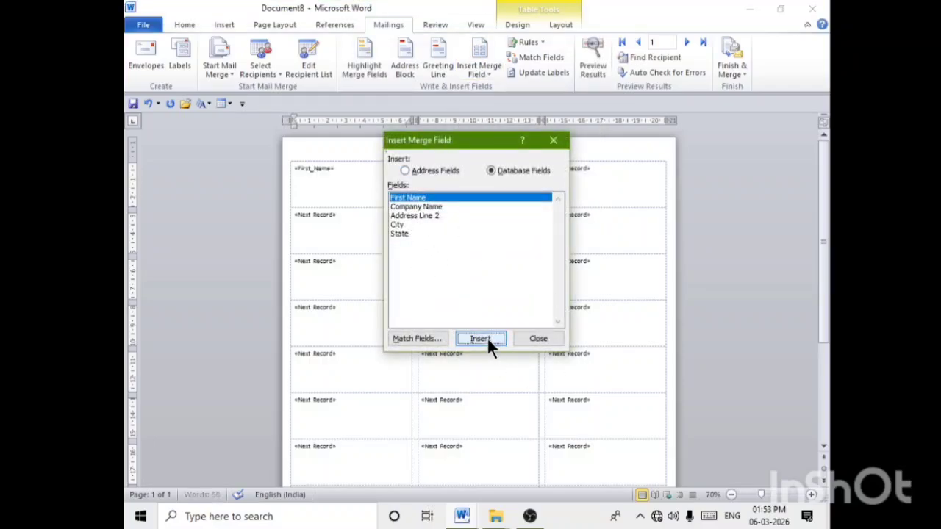
left_click(431, 207)
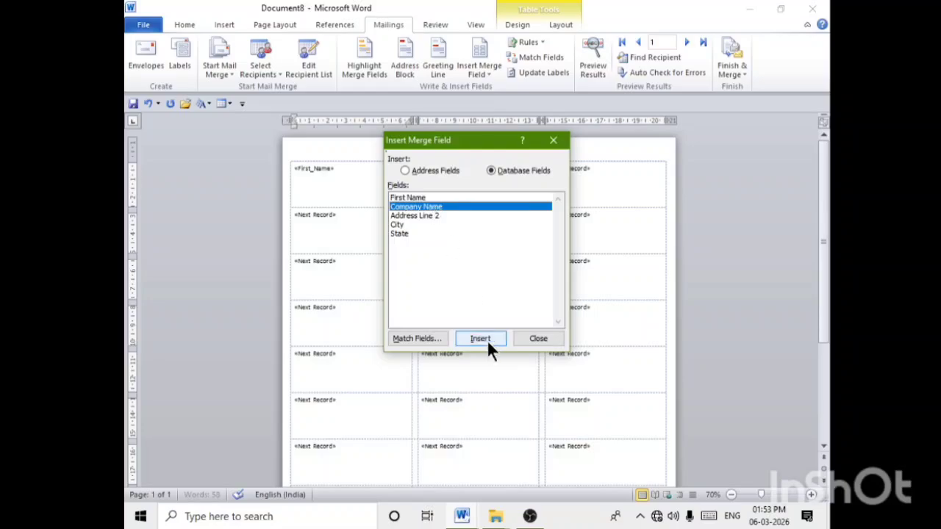
left_click(483, 337)
left_click(417, 215)
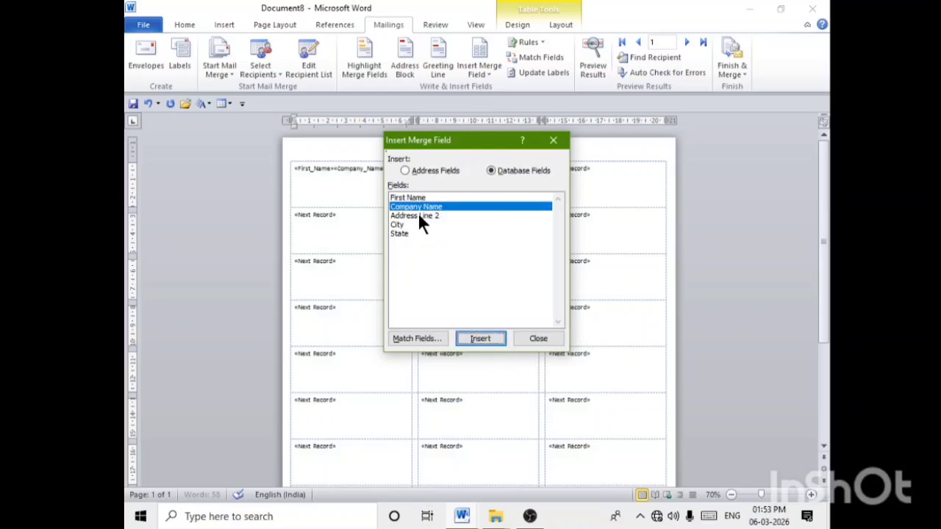
left_click(489, 341)
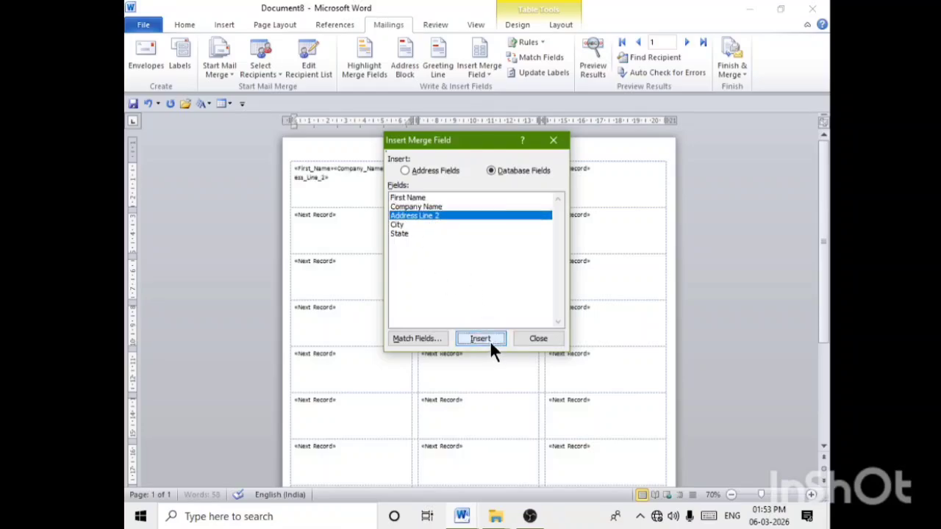
left_click(395, 224)
left_click(489, 340)
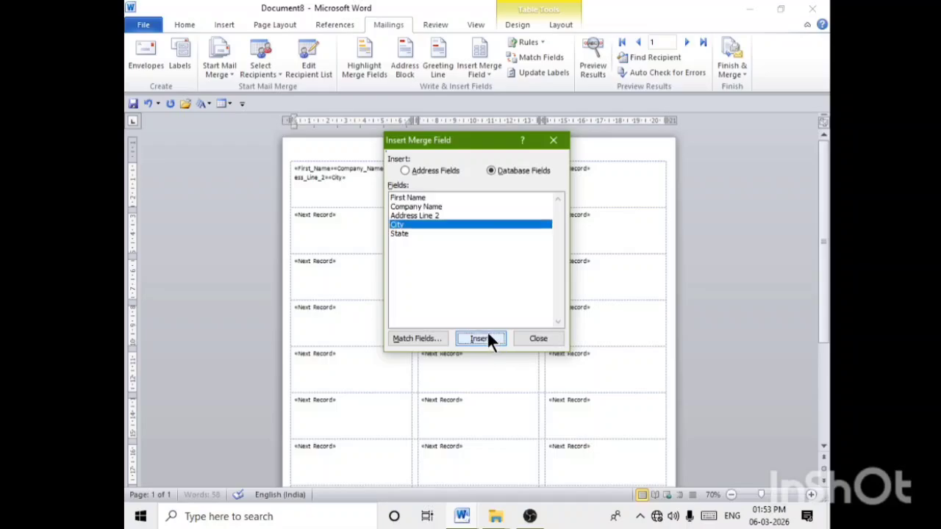
left_click(404, 234)
left_click(494, 340)
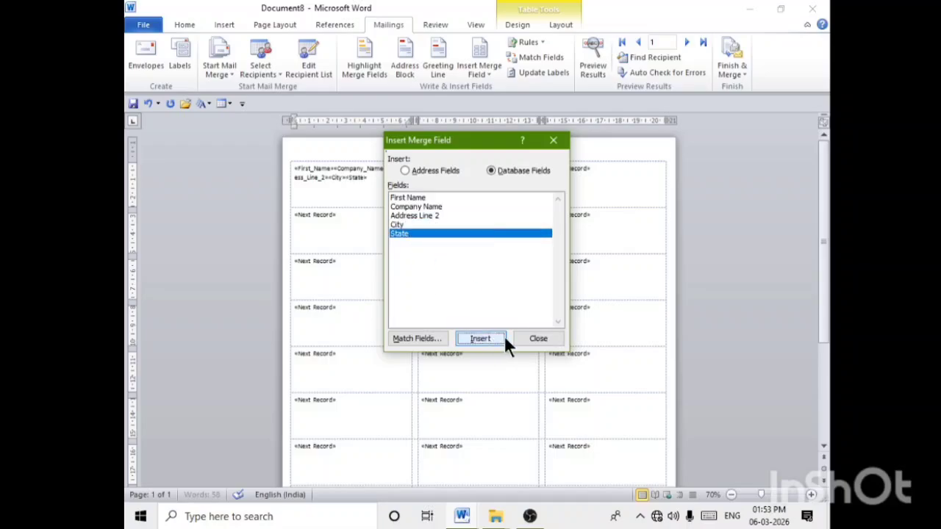
left_click(539, 339)
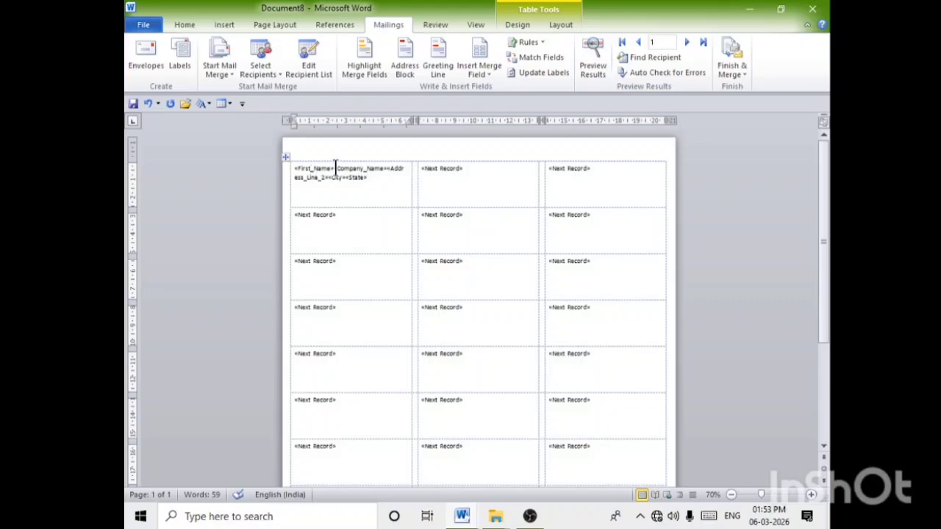
Split the merge fields in the first label so each field stands on its own line.
left_click(333, 168)
key("Return")
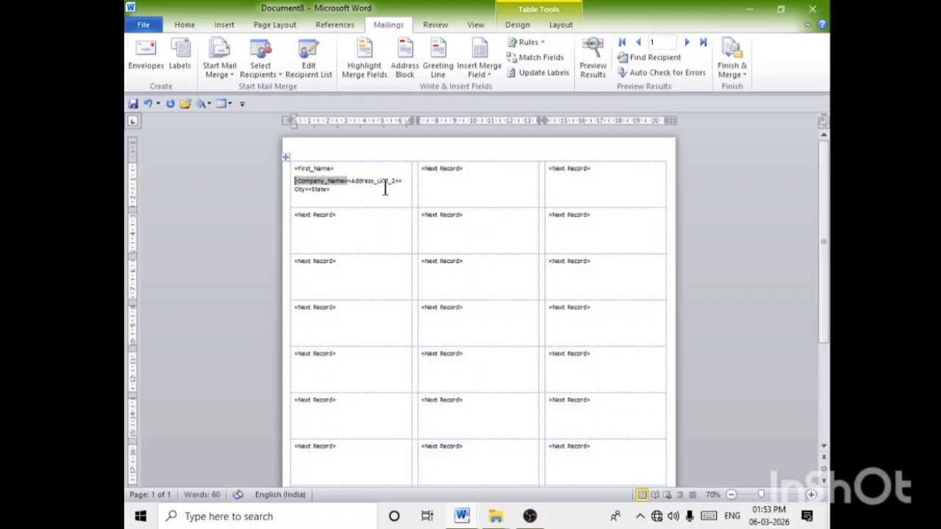
left_click(350, 182)
key("Return")
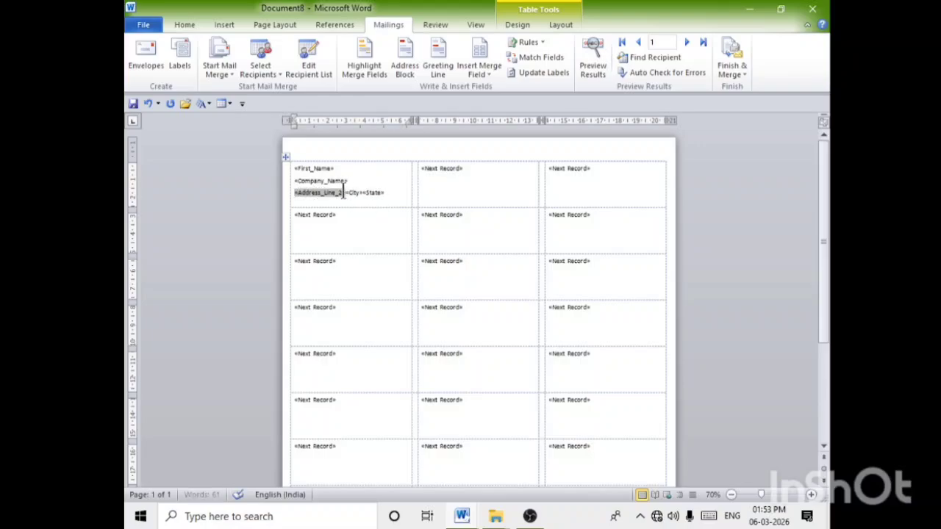
left_click(348, 192)
key("Return")
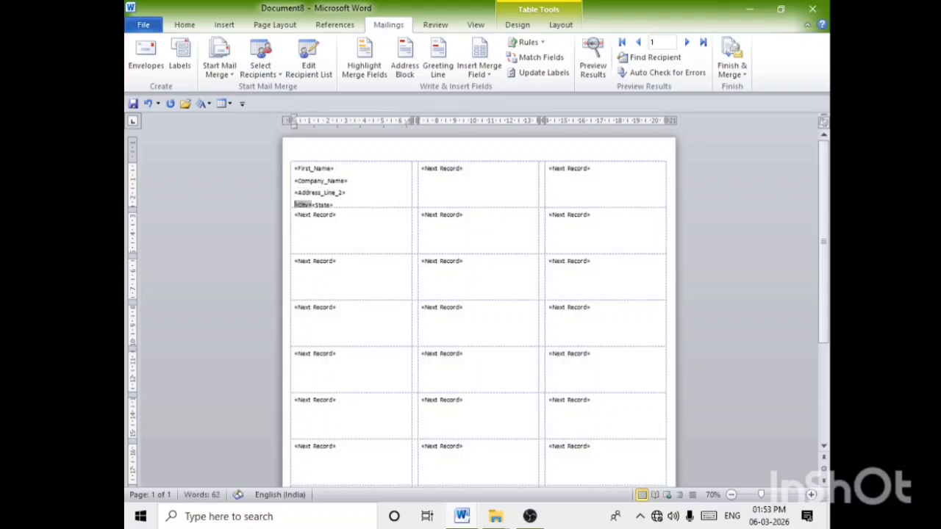
left_click(322, 206)
key("Return")
Remove the space before the First Name, Company Name, Address Line 2 and City lines in the first label.
left_click_drag(294, 168, 329, 203)
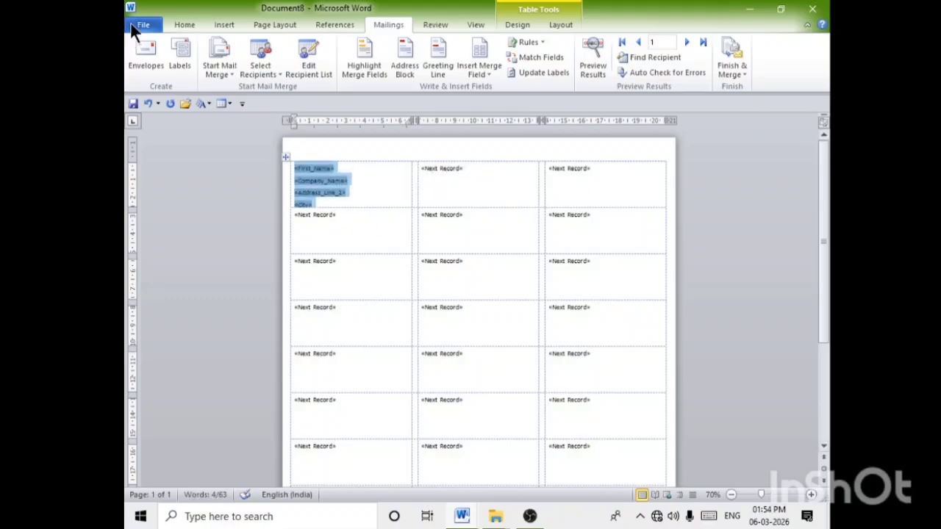
left_click(187, 26)
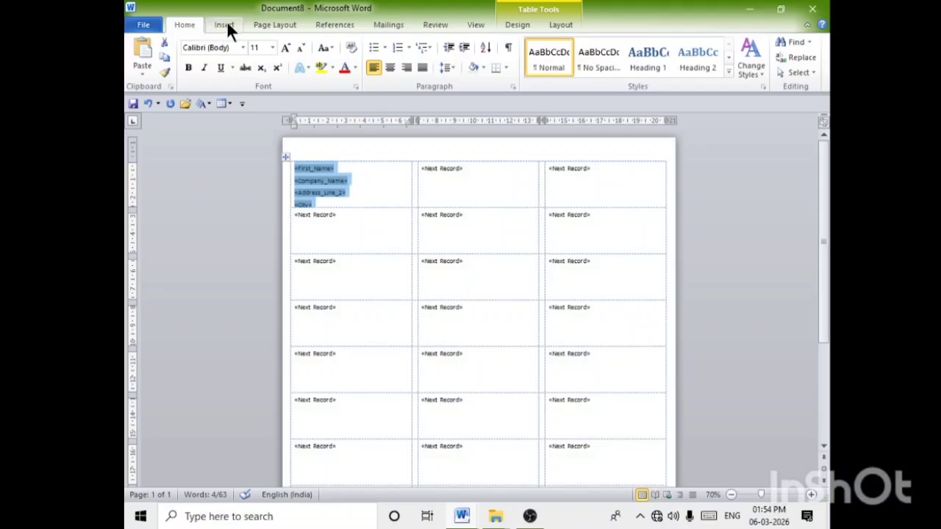
left_click(453, 67)
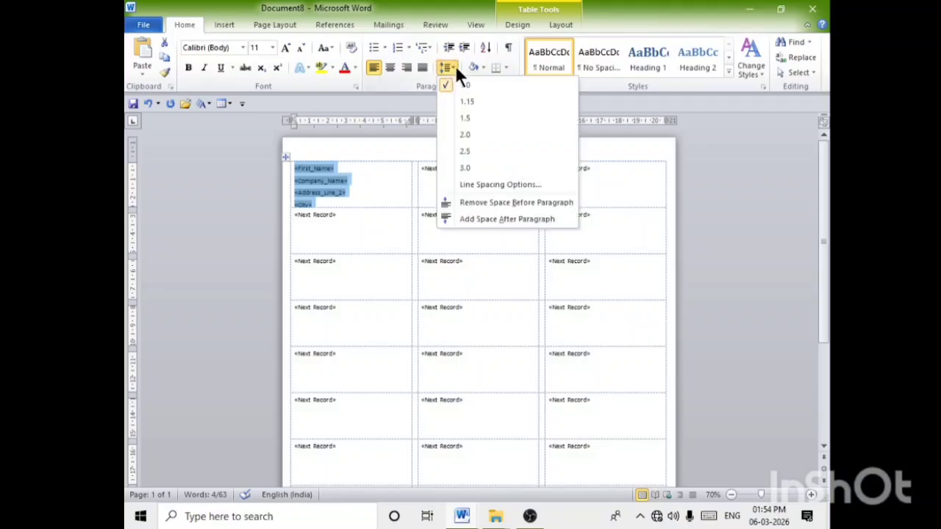
left_click(491, 203)
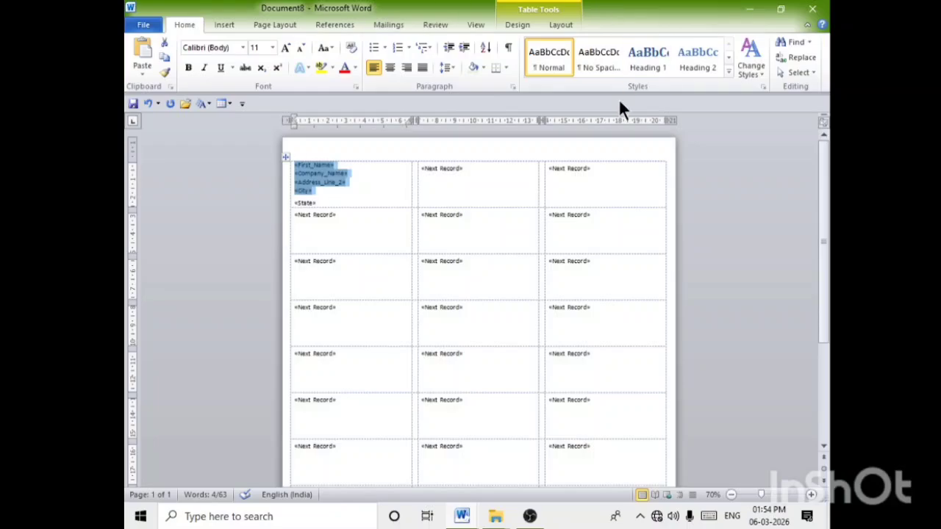
left_click(561, 26)
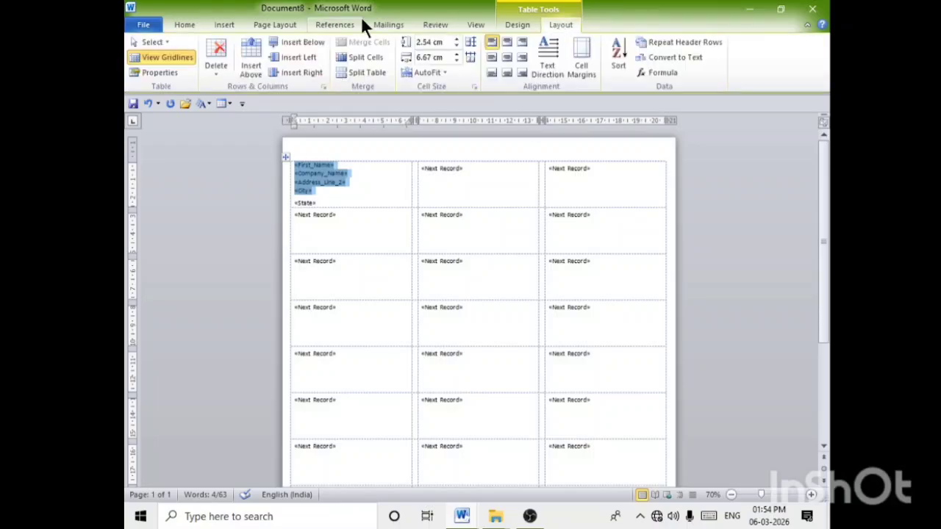
left_click(386, 24)
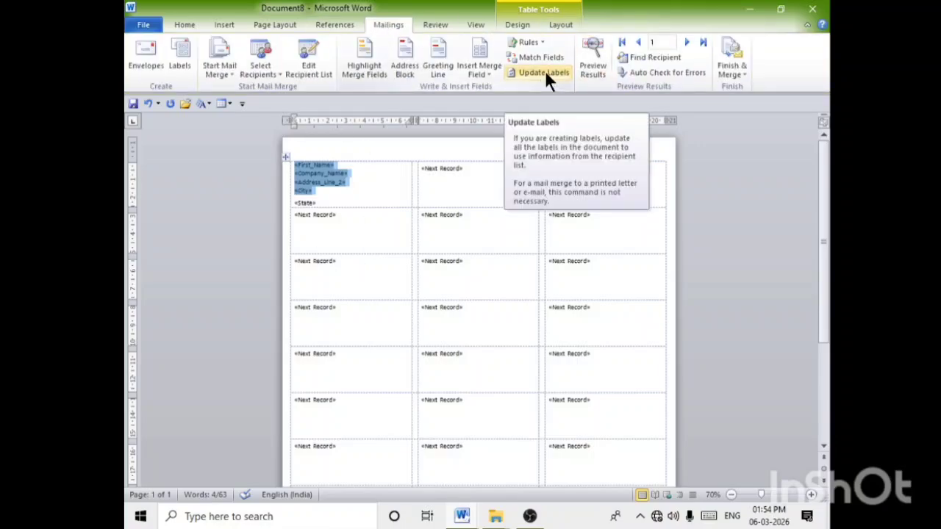
left_click(378, 181)
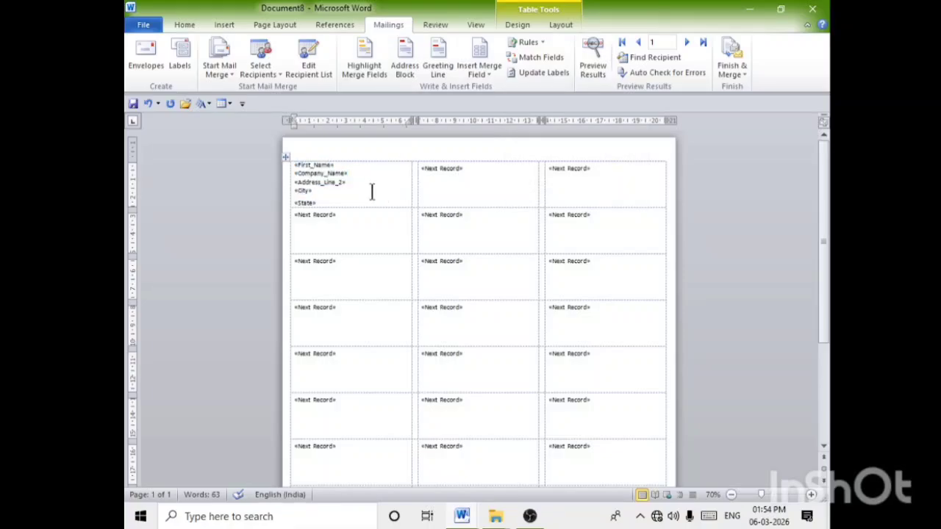
Set the line spacing of all five merge field lines in the first label to 1.0.
scroll(371, 188, "up", 6)
scroll(315, 235, "up", 2)
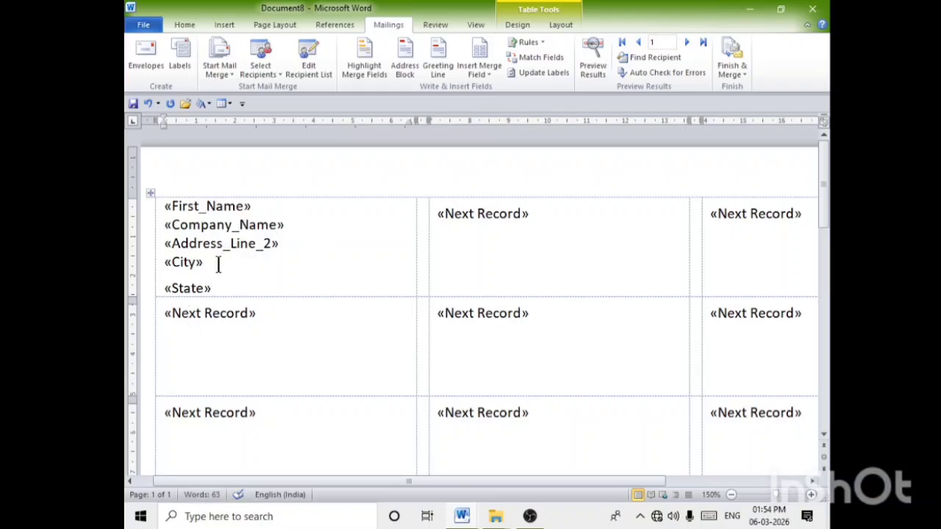
left_click_drag(163, 206, 226, 291)
left_click(196, 21)
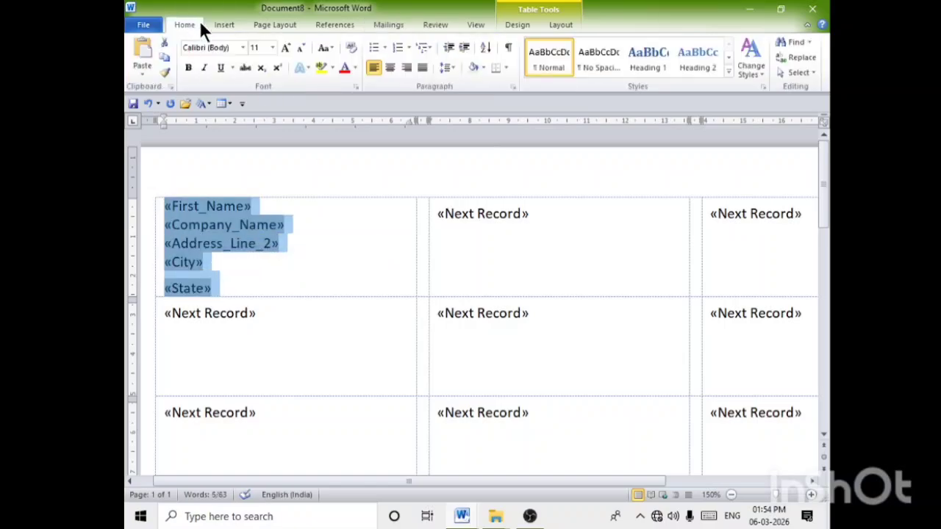
left_click(453, 66)
left_click(463, 81)
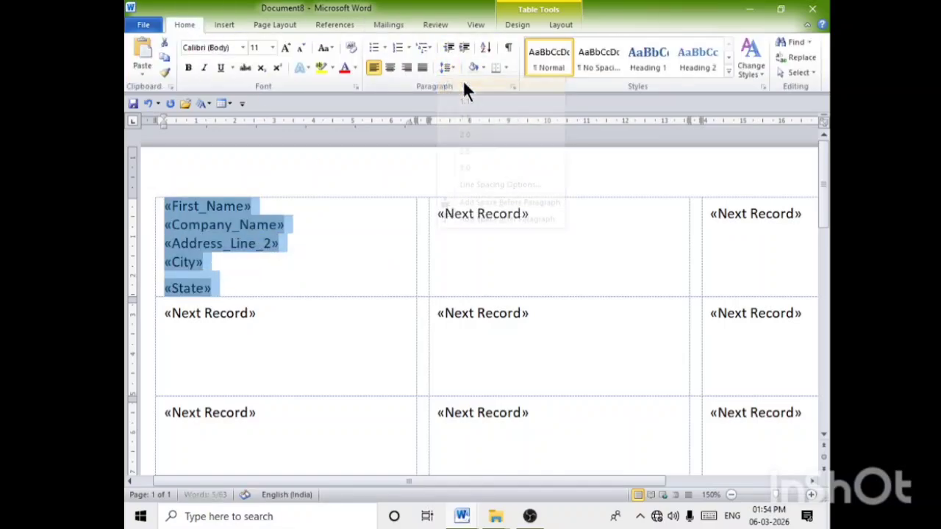
left_click(319, 243)
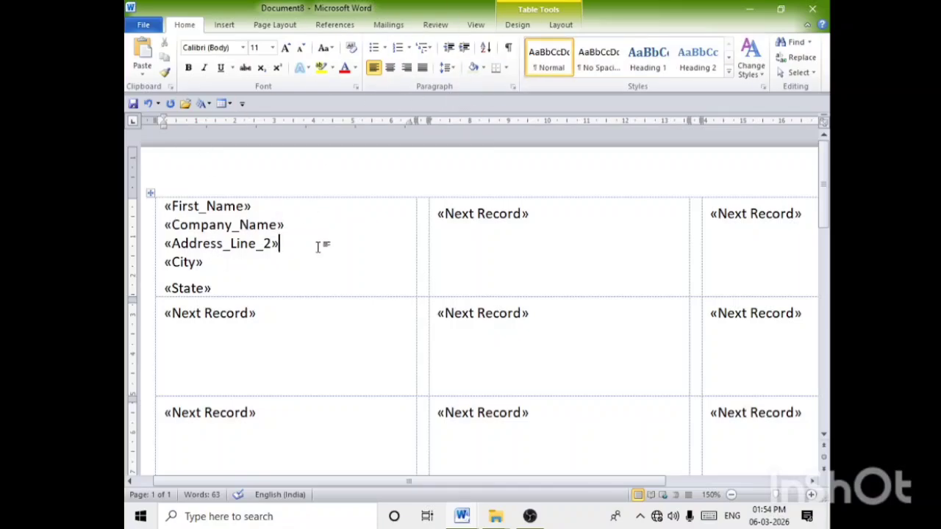
Update the labels so the first label's merge fields are copied to every label on the sheet.
scroll(328, 262, "up", 4)
scroll(338, 267, "up", 3)
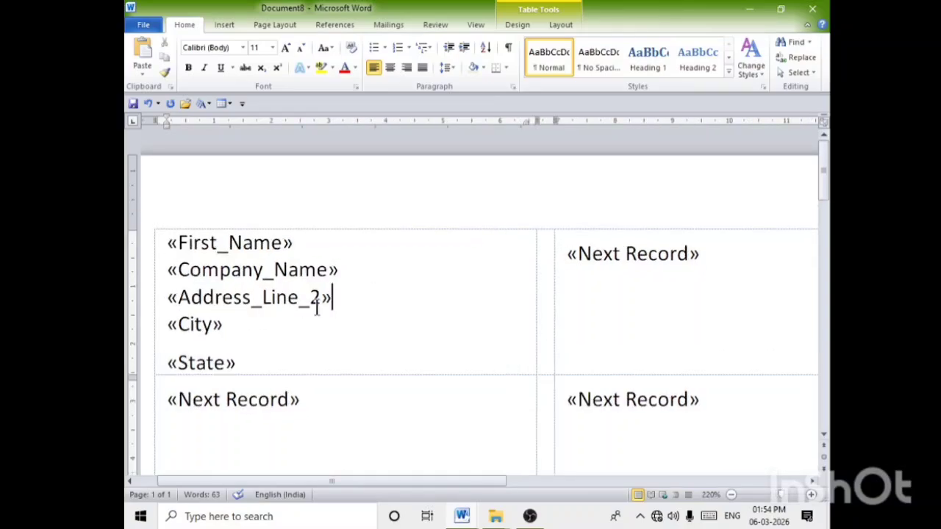
scroll(338, 312, "down", 3)
scroll(338, 312, "down", 5)
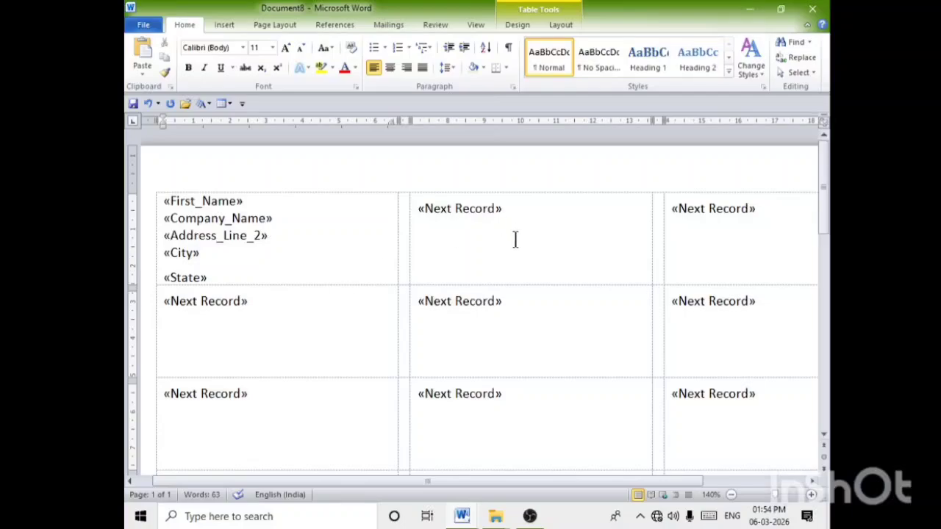
scroll(384, 245, "down", 3)
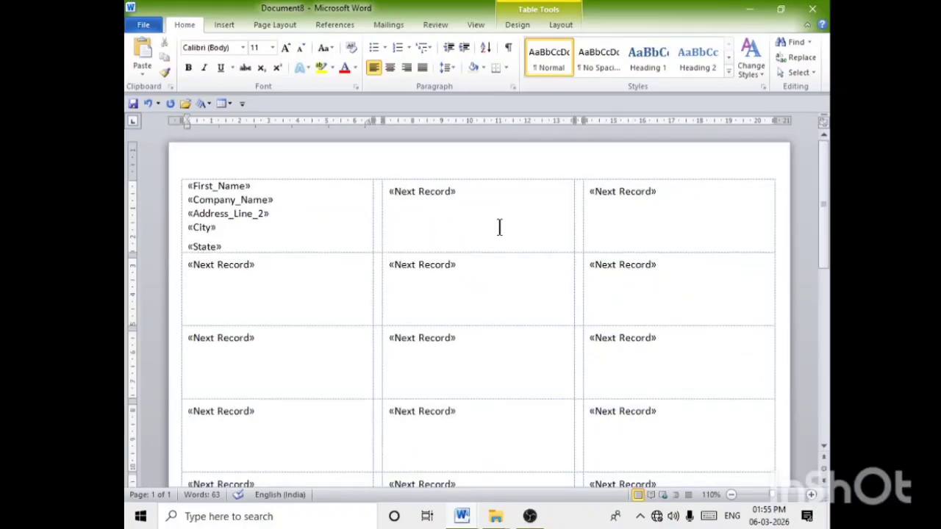
scroll(497, 225, "down", 2)
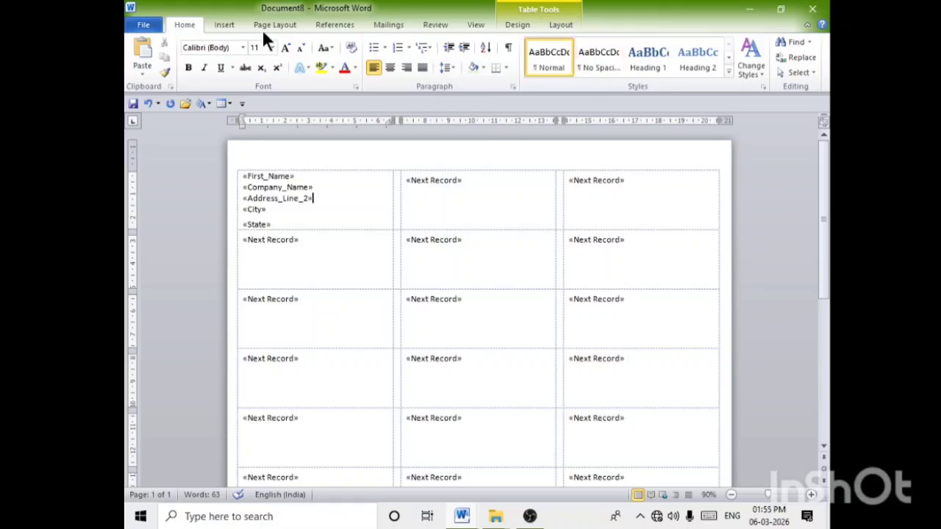
left_click(388, 25)
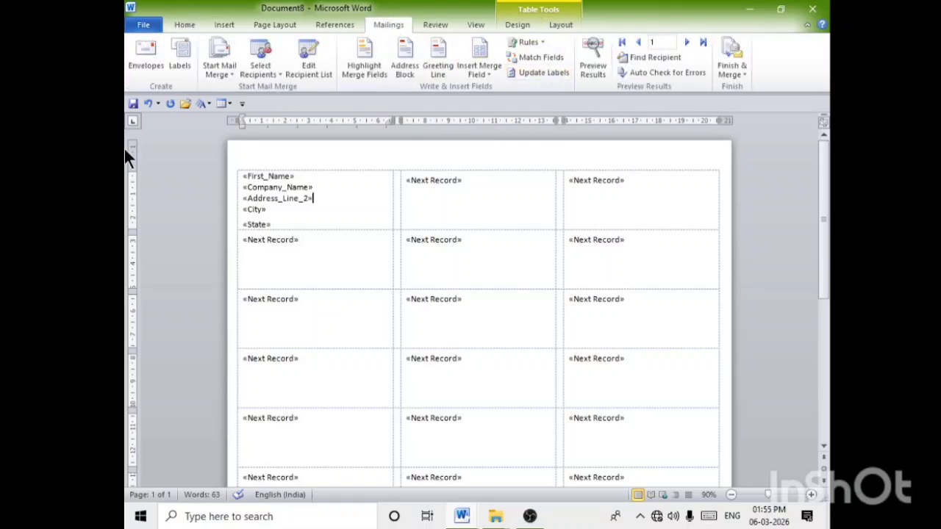
left_click(546, 72)
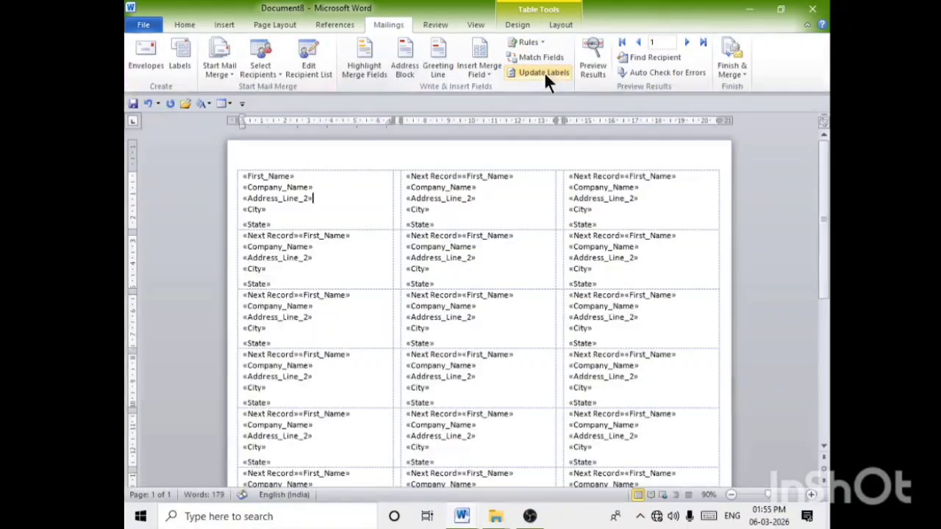
Preview the merge results to show the recipients' actual data on the label sheet.
scroll(446, 326, "up", 14, "ctrl")
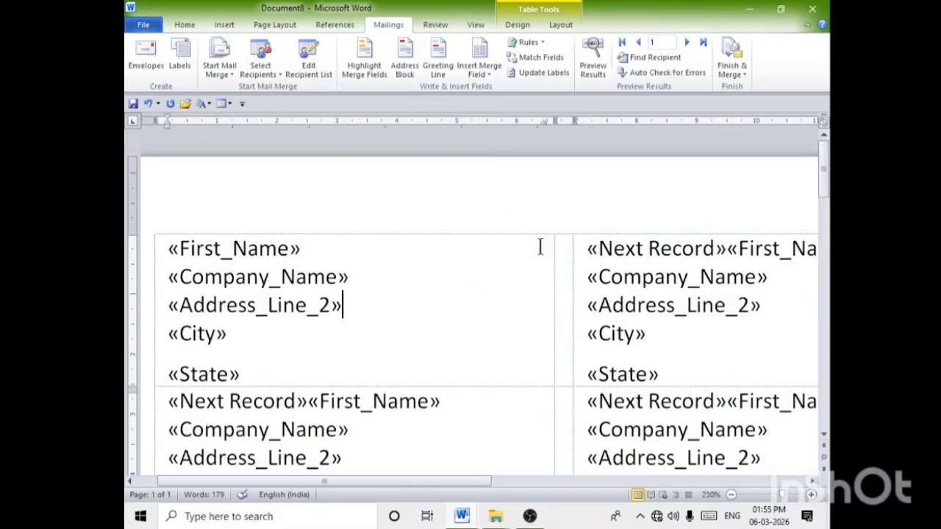
scroll(487, 308, "down", 14, "ctrl")
scroll(493, 333, "down", 6, "ctrl")
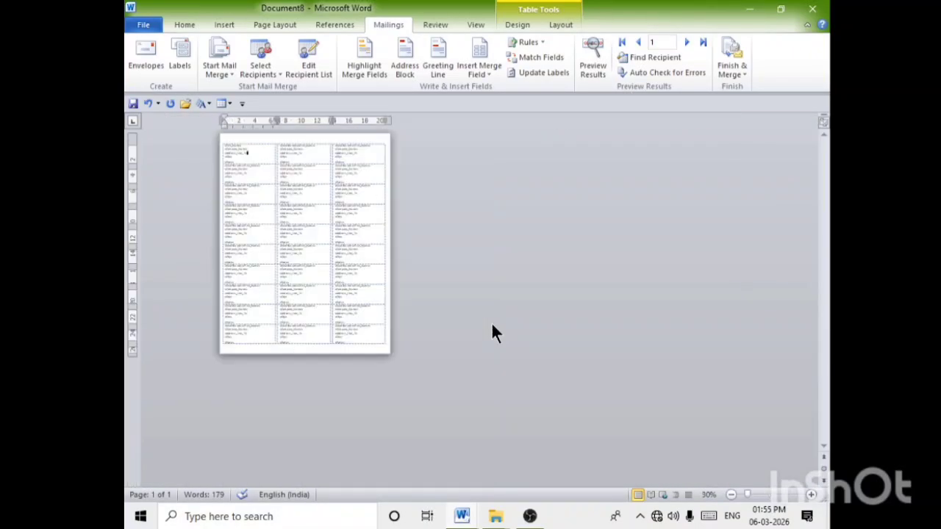
scroll(492, 332, "up", 9, "ctrl")
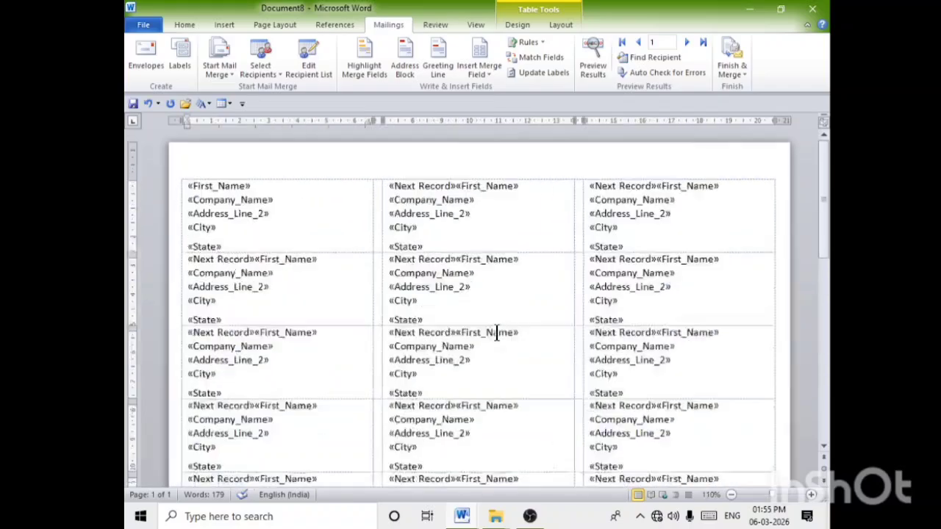
scroll(497, 332, "up", 3, "ctrl")
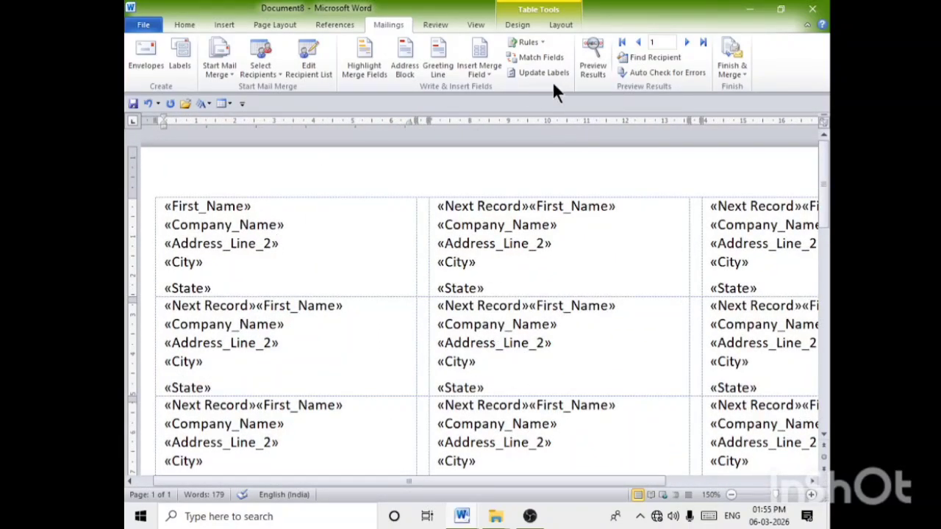
left_click(593, 71)
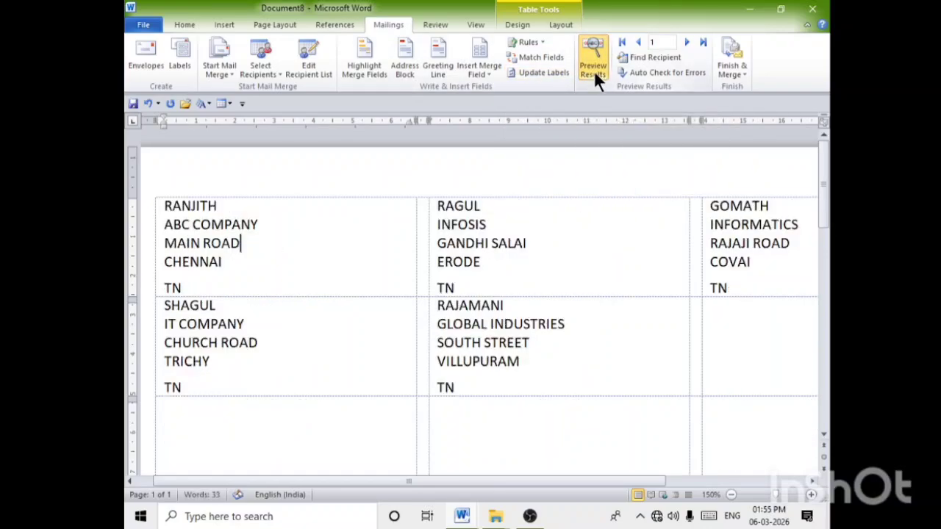
scroll(595, 301, "down", 3)
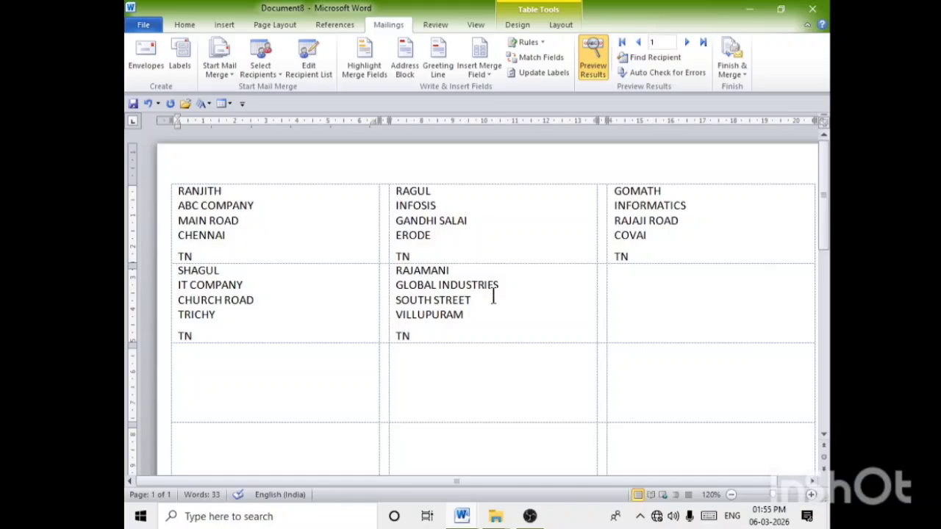
scroll(492, 296, "up", 4)
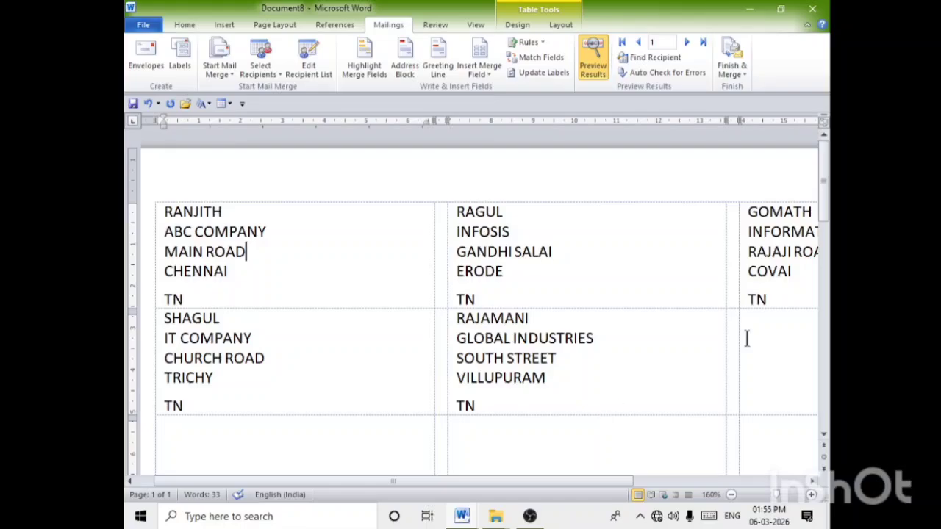
scroll(676, 383, "down", 7)
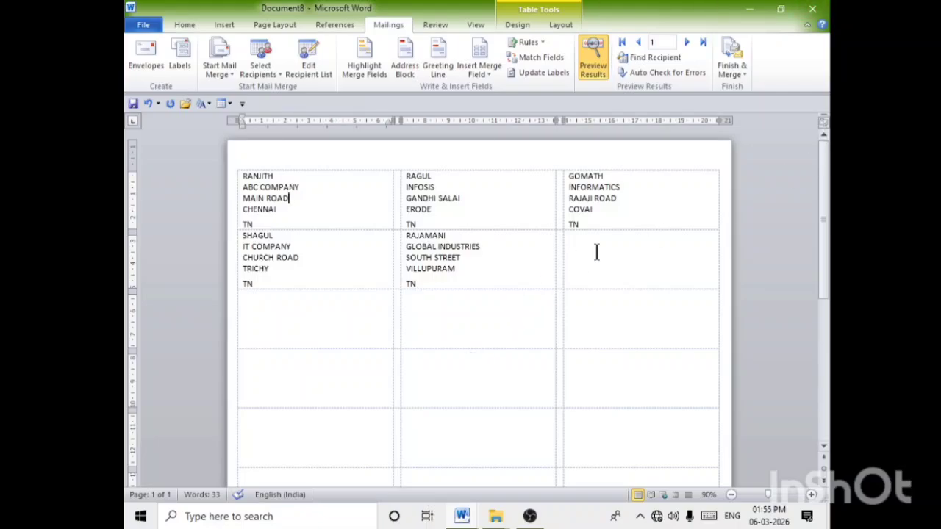
left_click(813, 9)
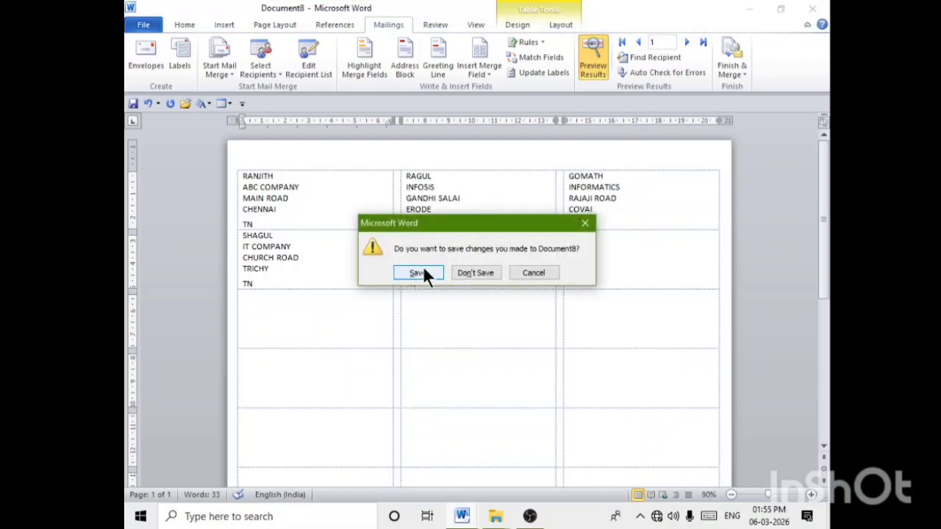
left_click(586, 224)
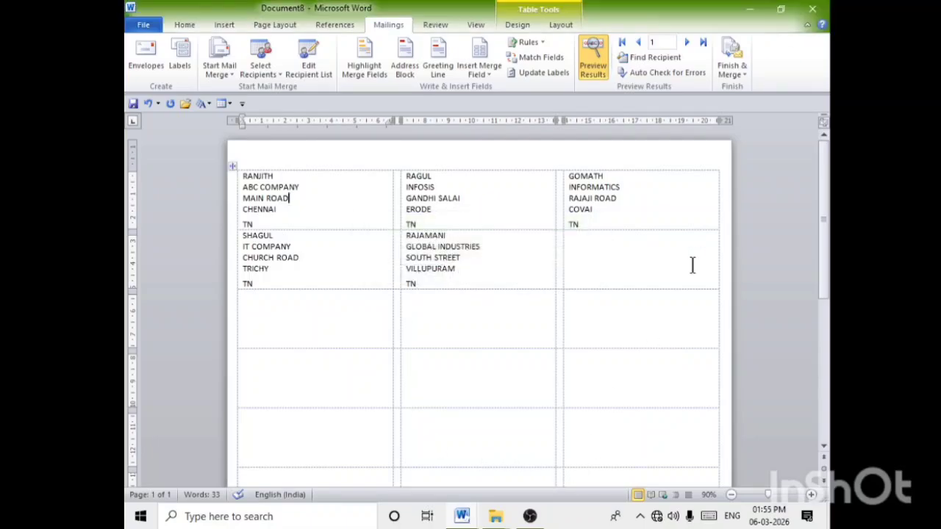
left_click(145, 27)
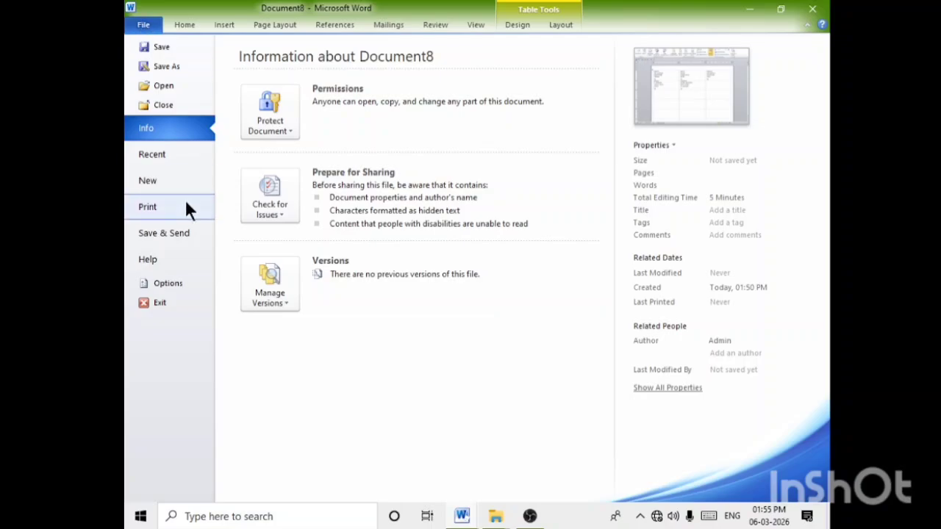
key("Escape")
Save the label document to the Desktop as a Word Document named LABELS PAGE.
key("ctrl+s")
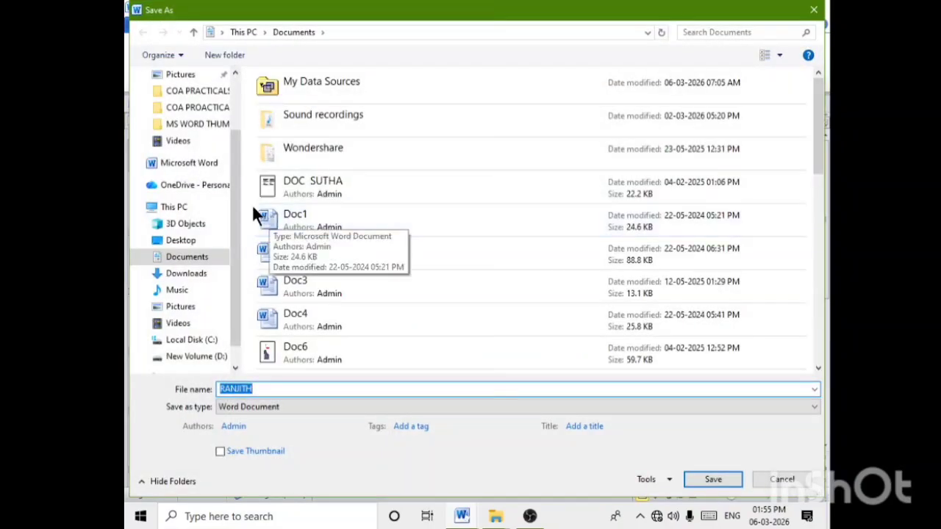
scroll(225, 128, "up", 1)
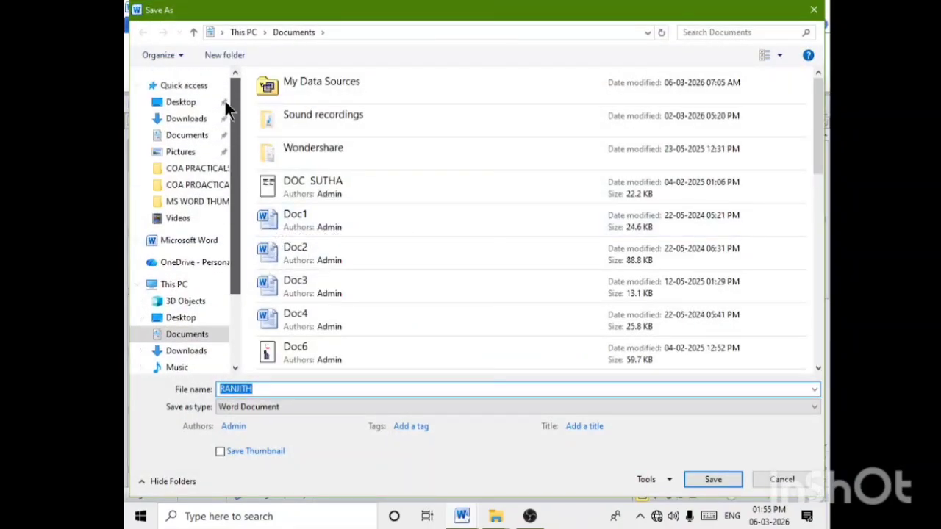
left_click(181, 102)
left_click_drag(265, 389, 173, 390)
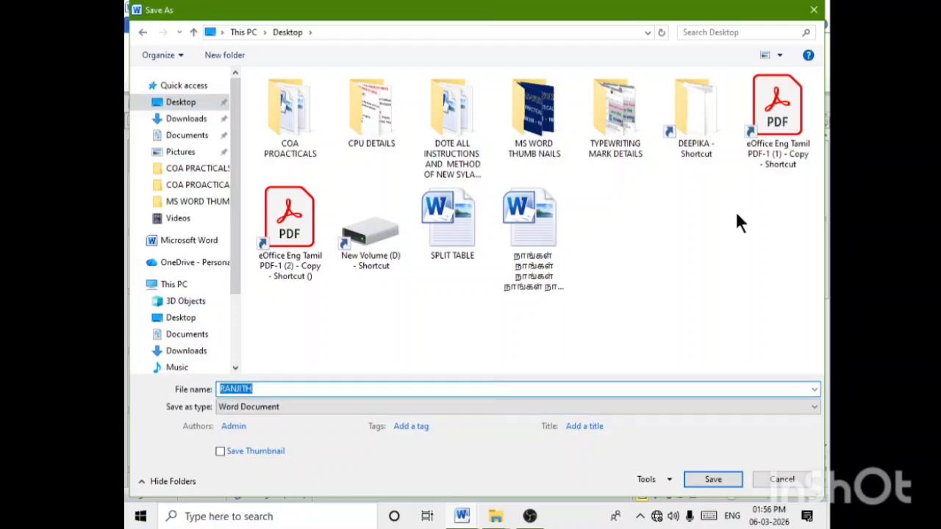
key("BackSpace")
type("PAGE")
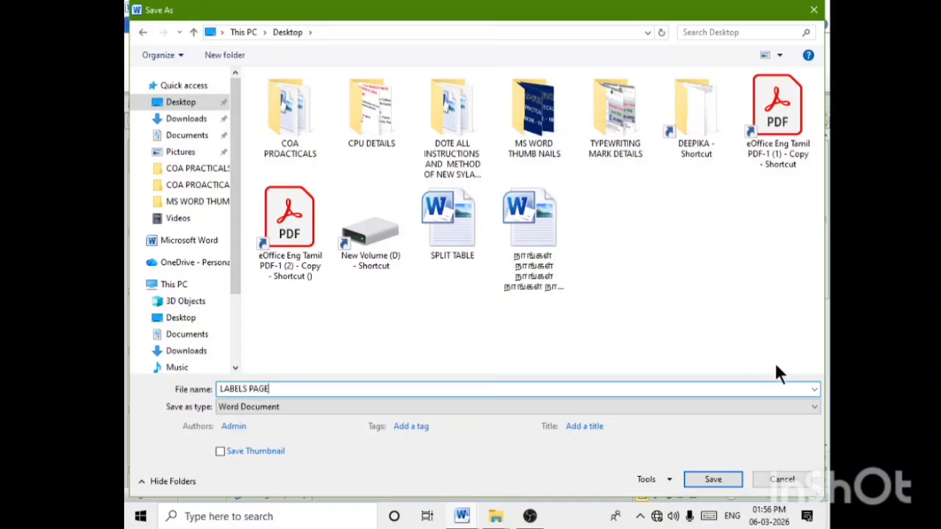
left_click(719, 478)
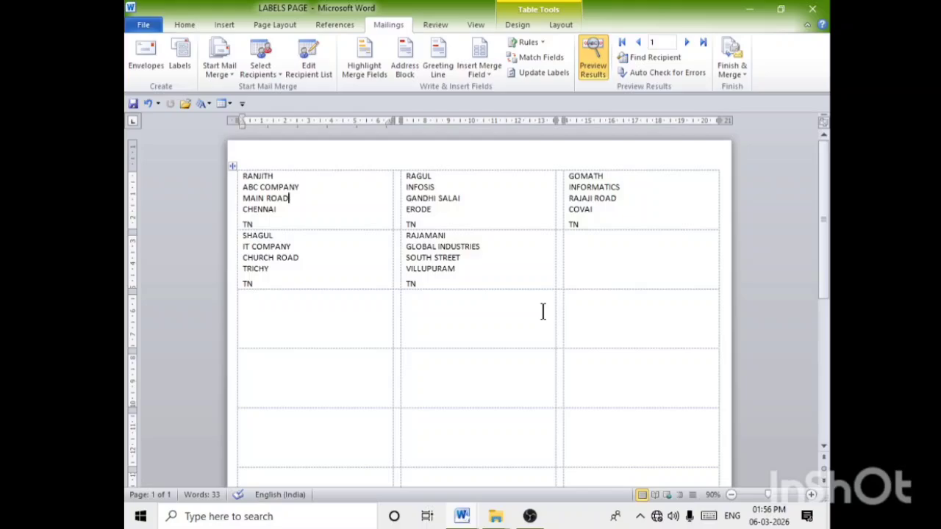
Check the print preview of the label sheet, then return to the document with it still open.
key("ctrl+p")
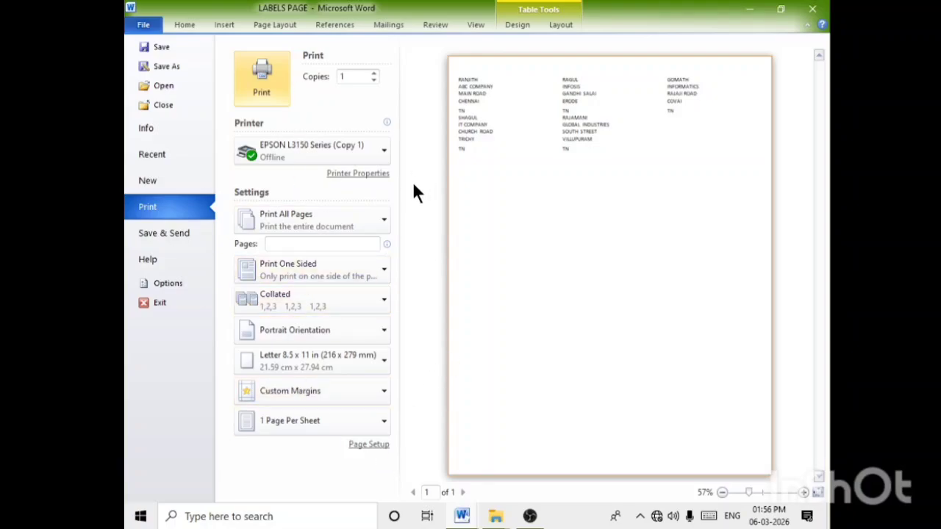
left_click(812, 9)
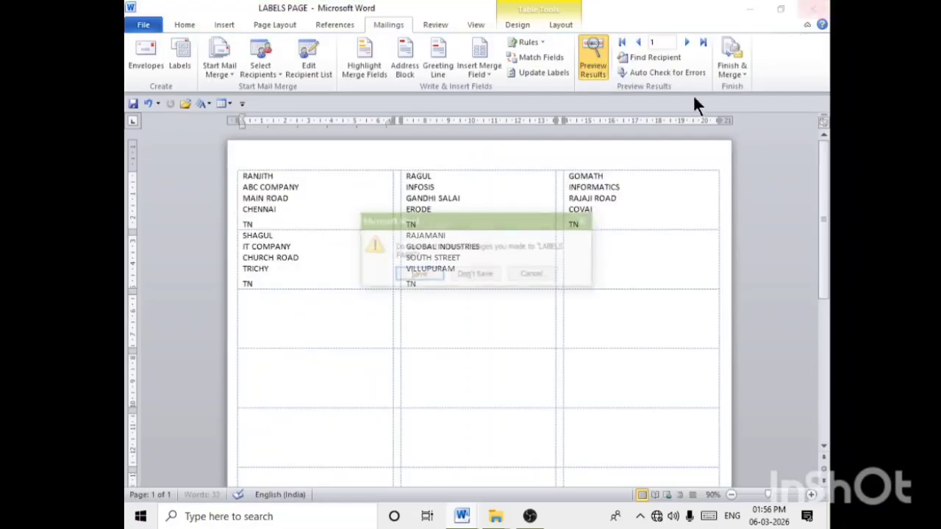
left_click(586, 221)
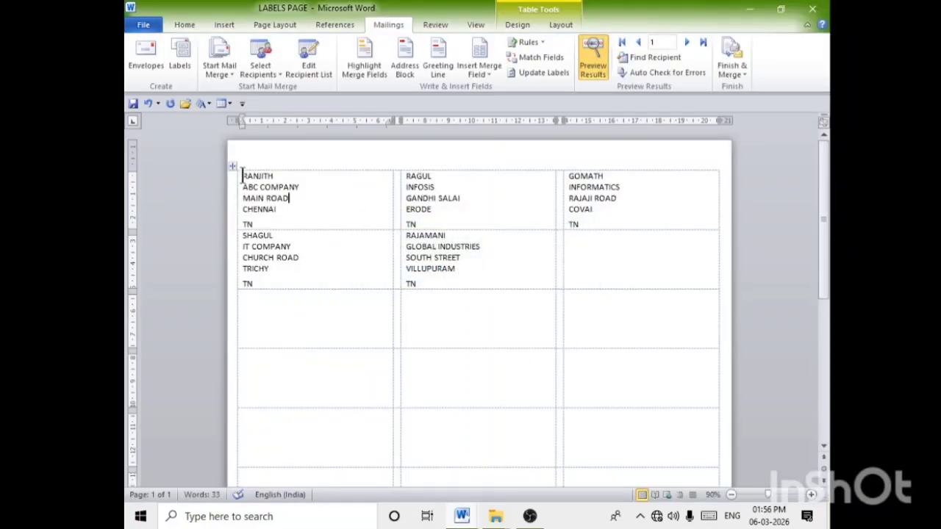
Apply All Borders to the two rows of labels that contain recipient addresses.
left_click_drag(242, 176, 577, 267)
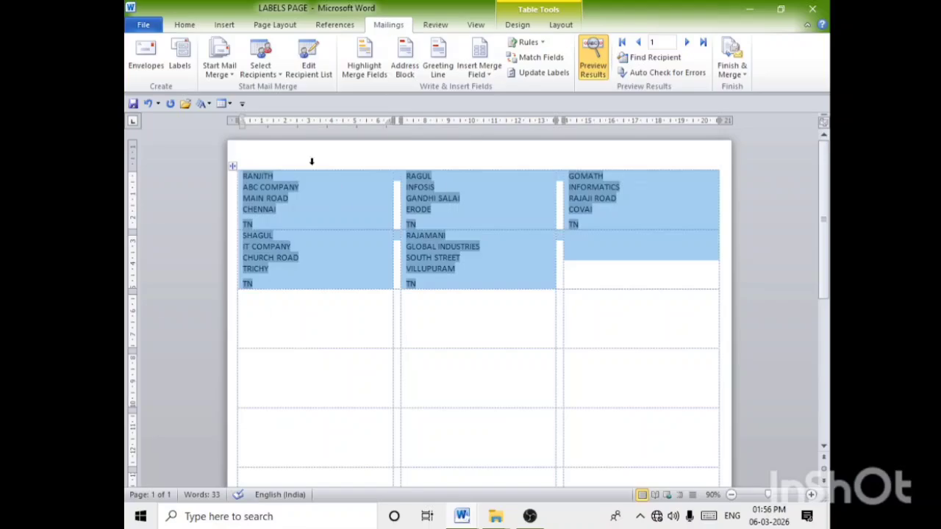
left_click(186, 26)
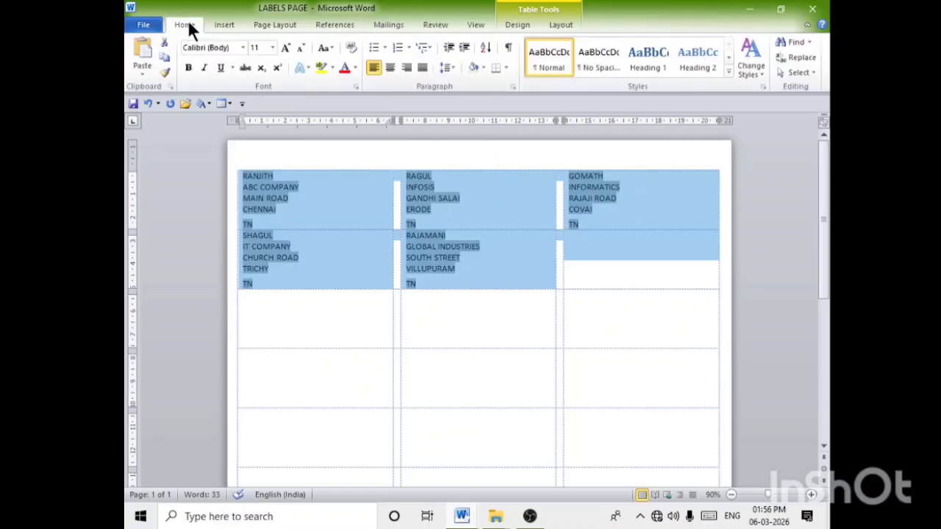
left_click(455, 65)
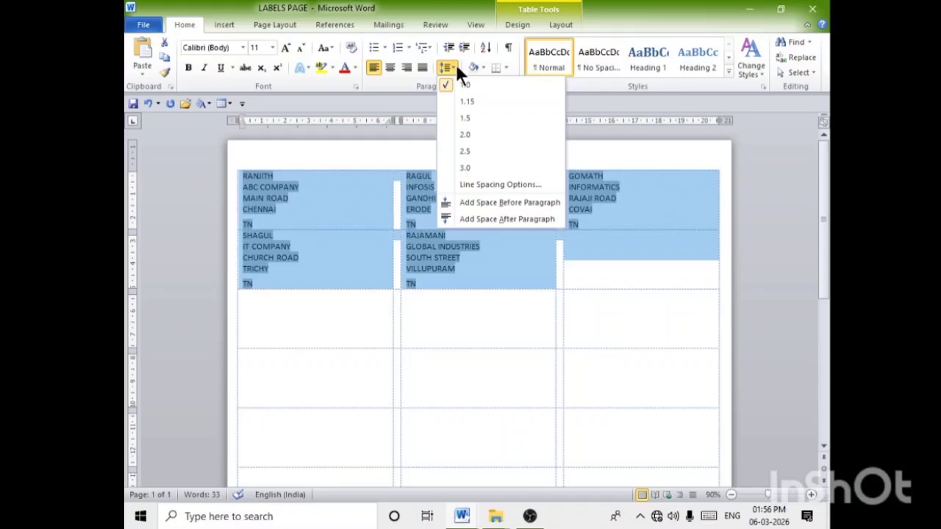
left_click(507, 65)
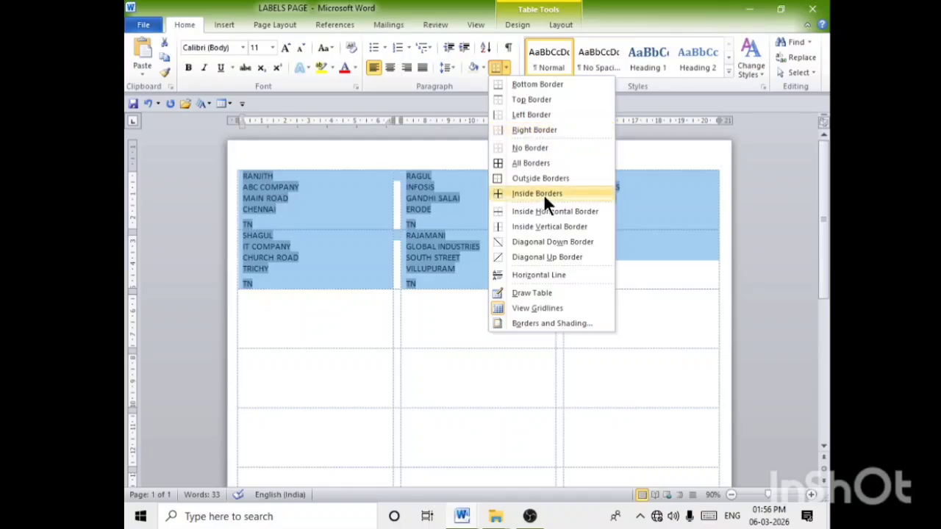
left_click(533, 160)
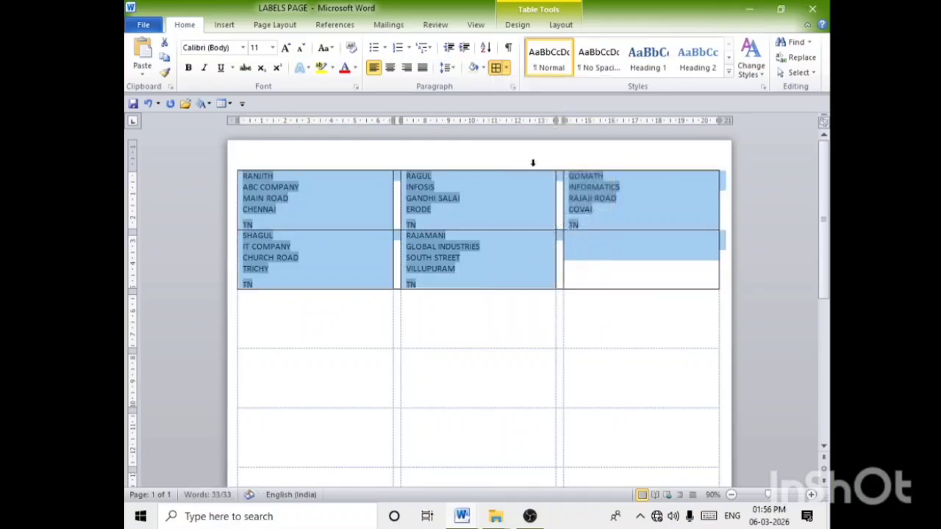
left_click(539, 323)
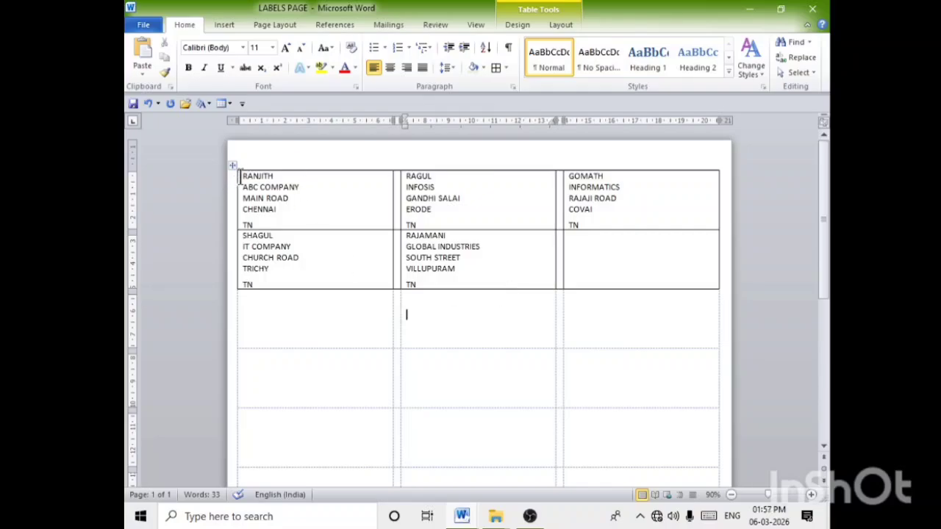
Shade the two bordered rows of address labels with Orange, Accent 6, Lighter 80%.
left_click_drag(240, 176, 599, 241)
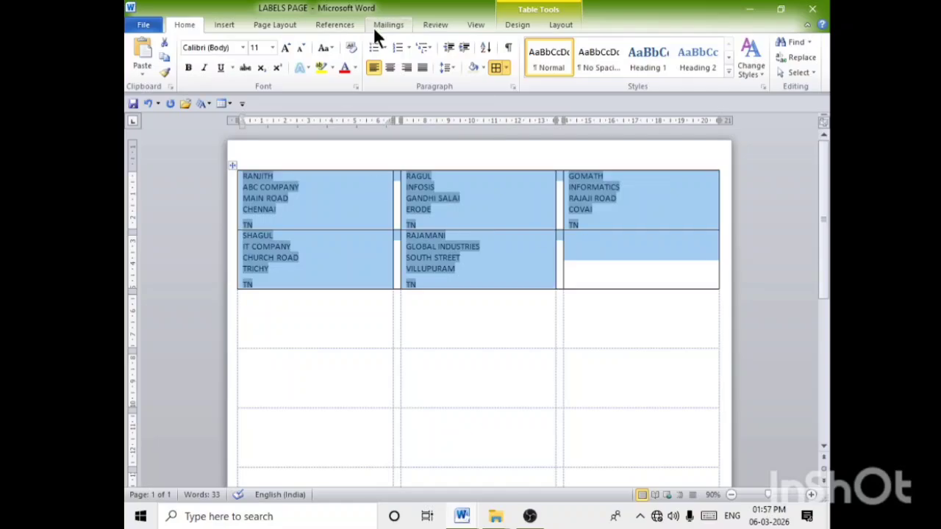
left_click(355, 67)
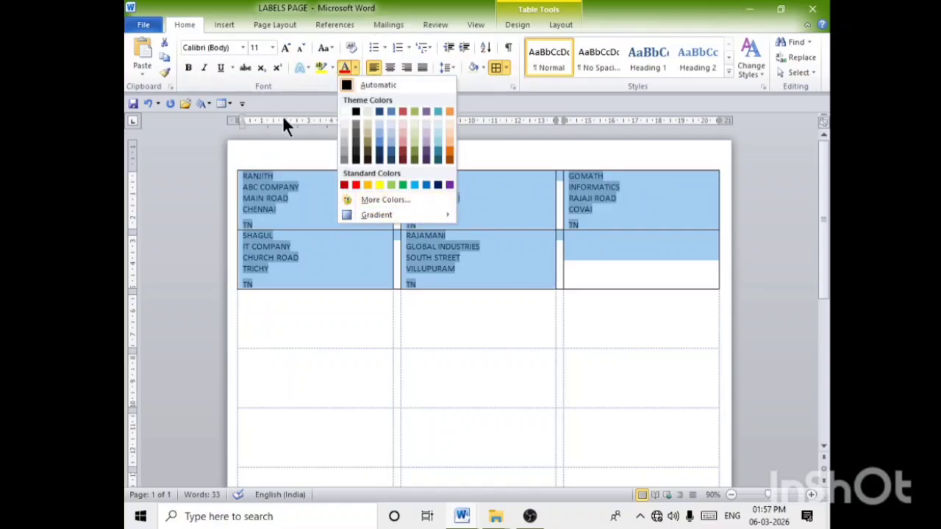
left_click(484, 65)
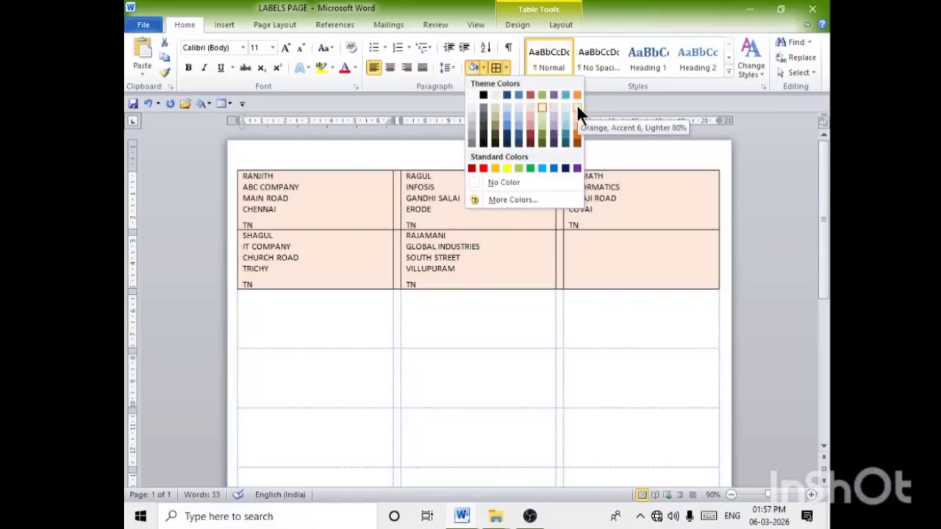
left_click(577, 111)
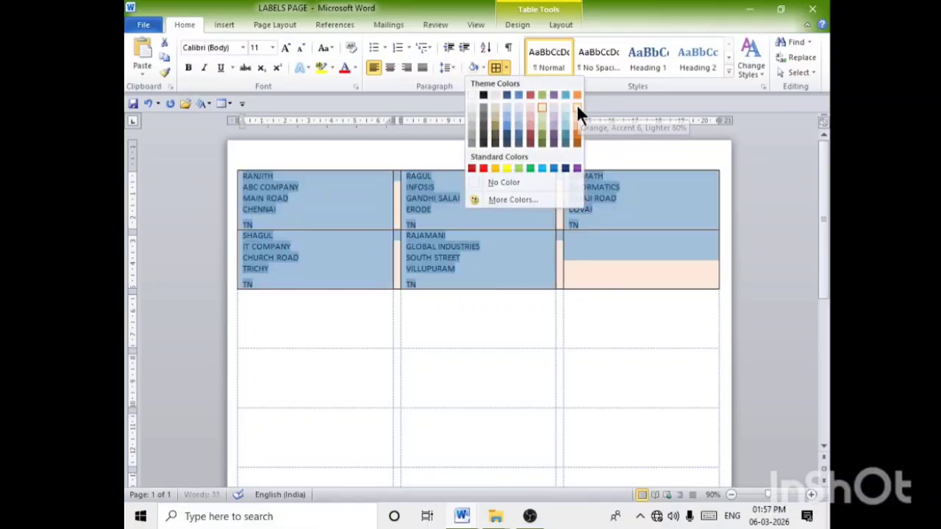
left_click(466, 333)
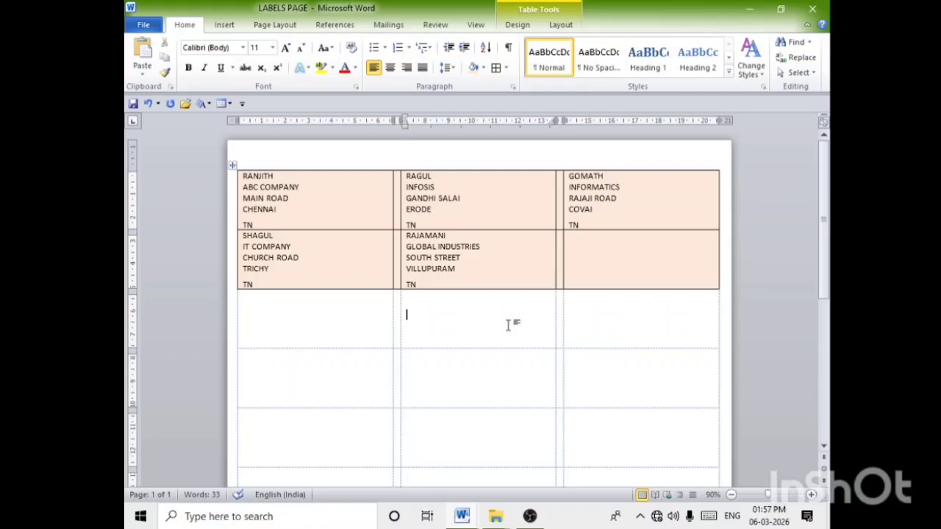
Examine the bordered and shaded labels in the print preview, then leave it.
key("ctrl+p")
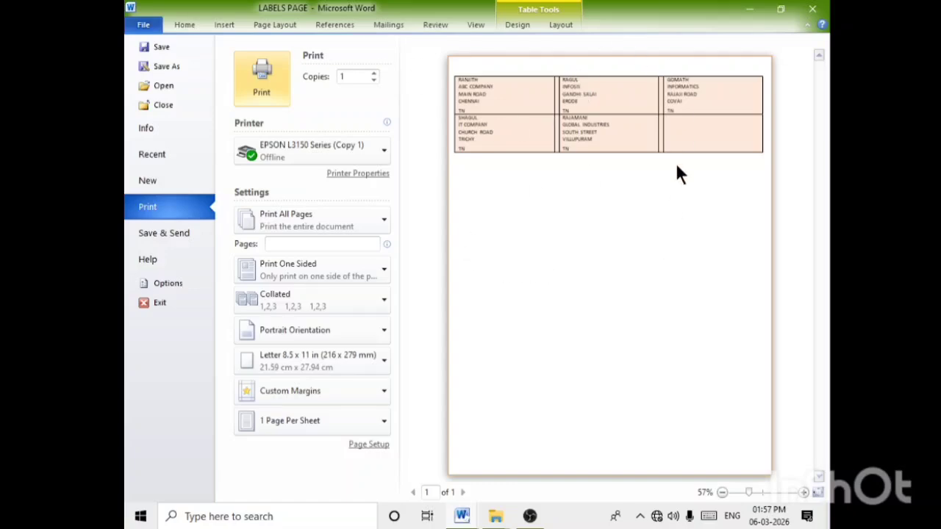
left_click(815, 13)
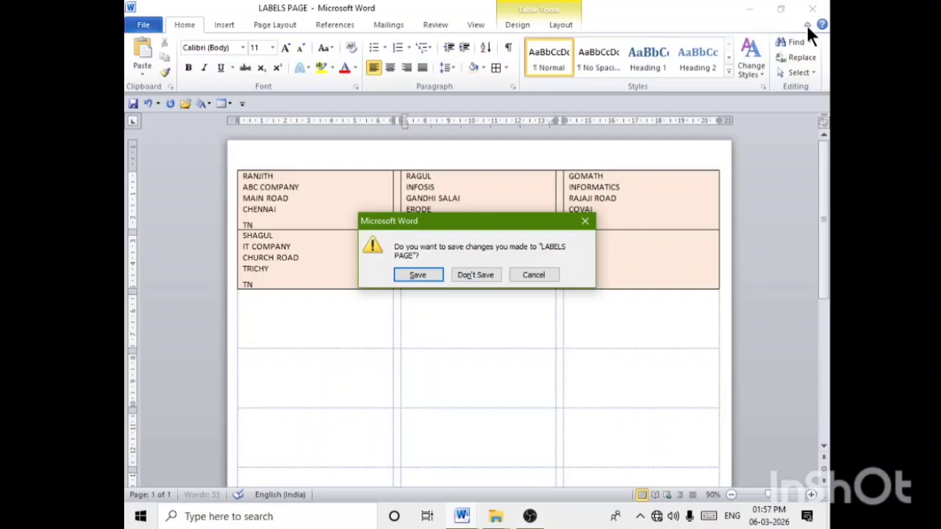
left_click(530, 516)
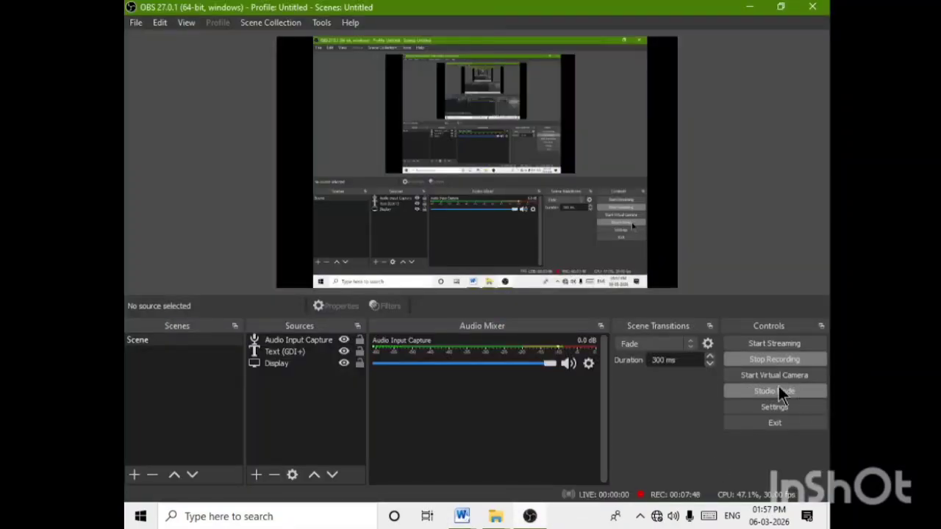